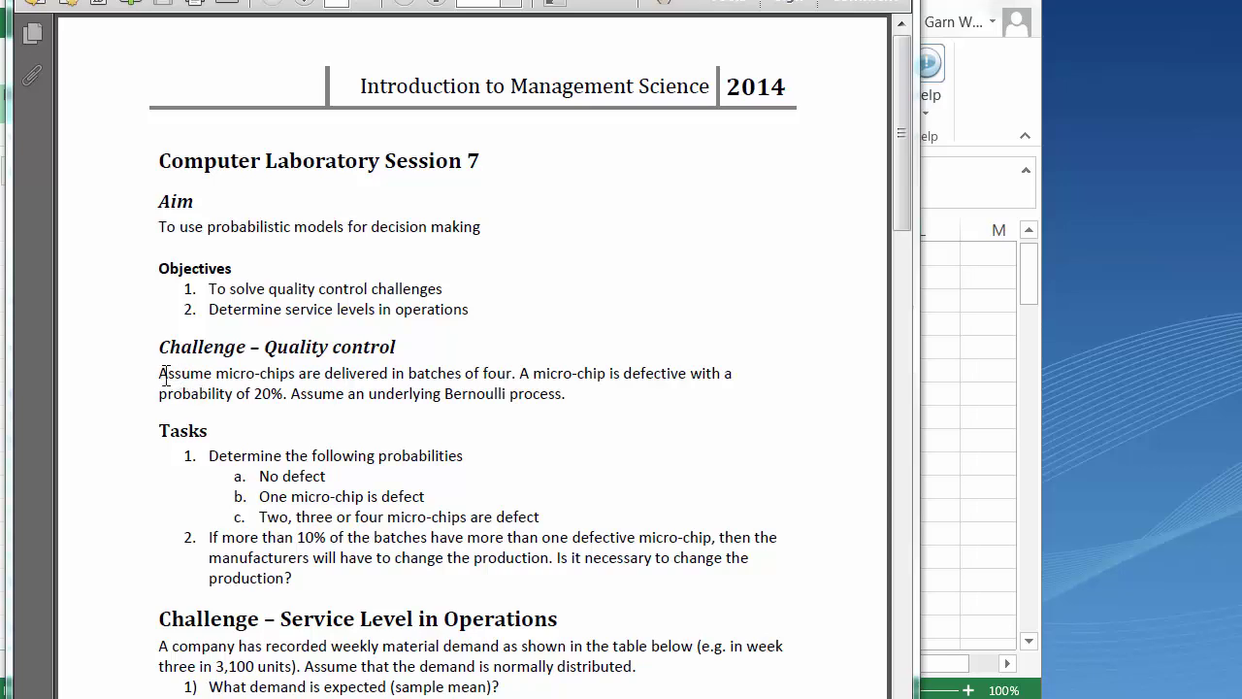
# Step: Highlight the lab PDF's batches-of-four sentence, the task list and task 2's 10% threshold
pyautogui.moveTo(161, 373); pyautogui.dragTo(511, 374)
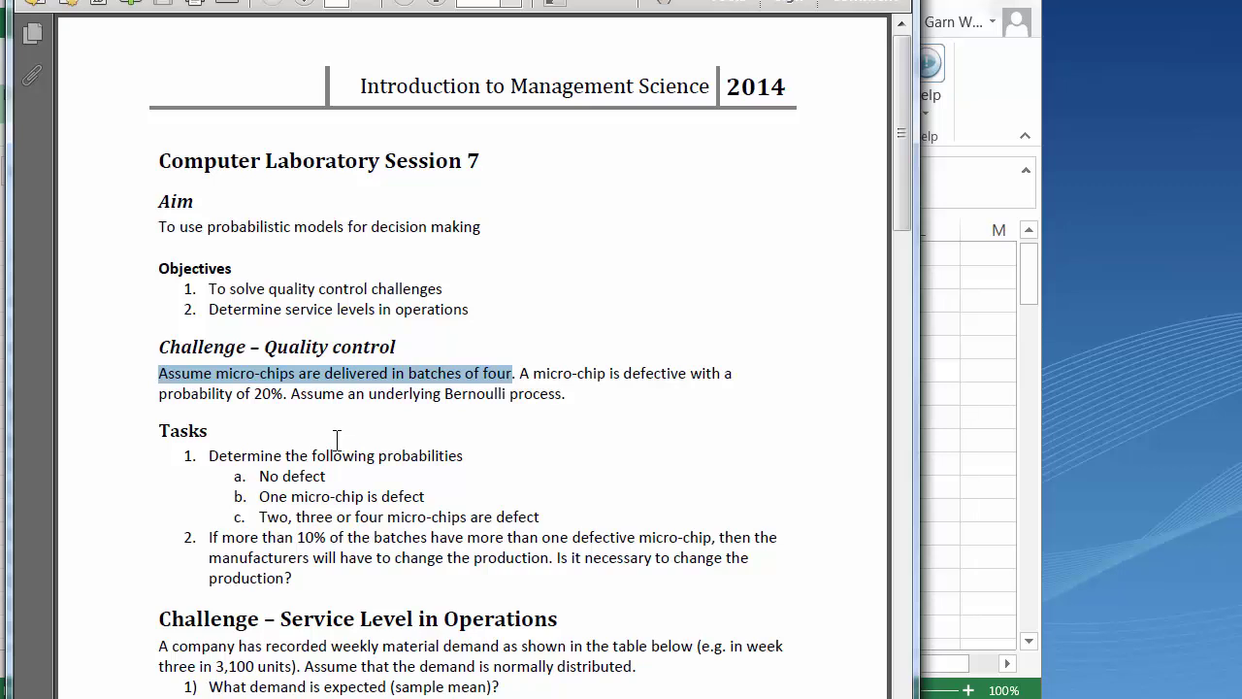
pyautogui.moveTo(212, 455); pyautogui.dragTo(415, 516)
pyautogui.click(255, 547)
pyautogui.moveTo(202, 544); pyautogui.dragTo(341, 580)
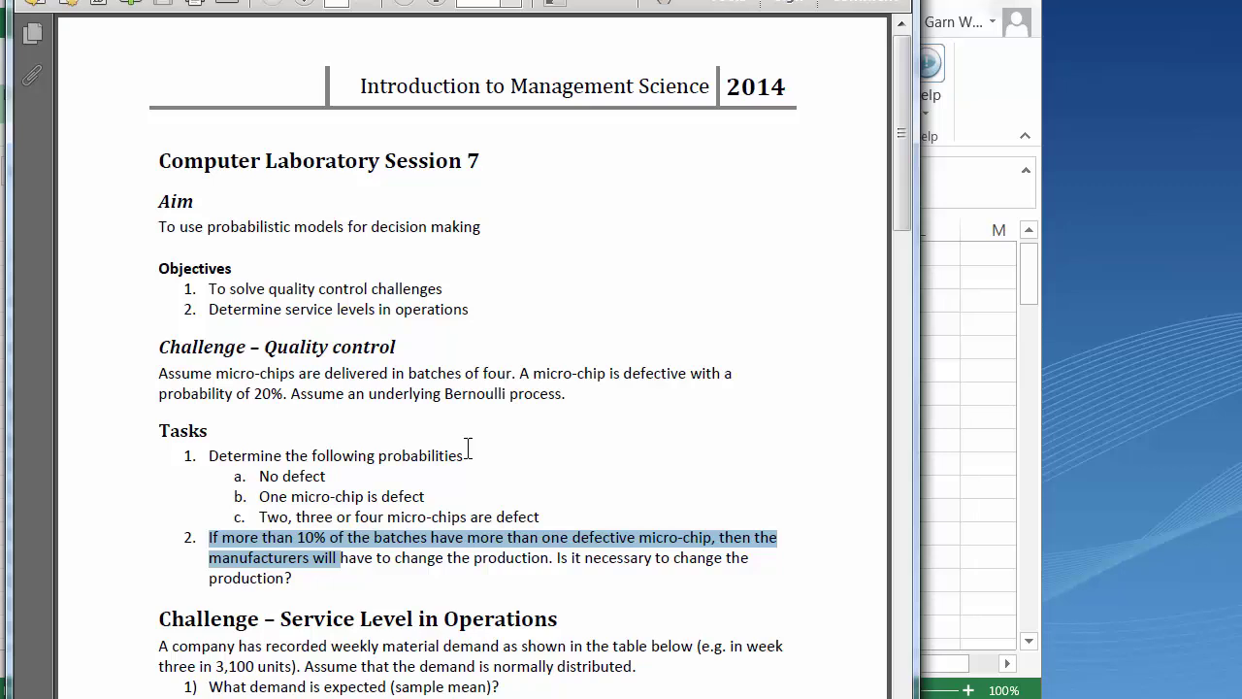
# Step: On a new sheet, label B2 'p' and C2 'q' and enter 0.2 in B3
pyautogui.click(953, 427)
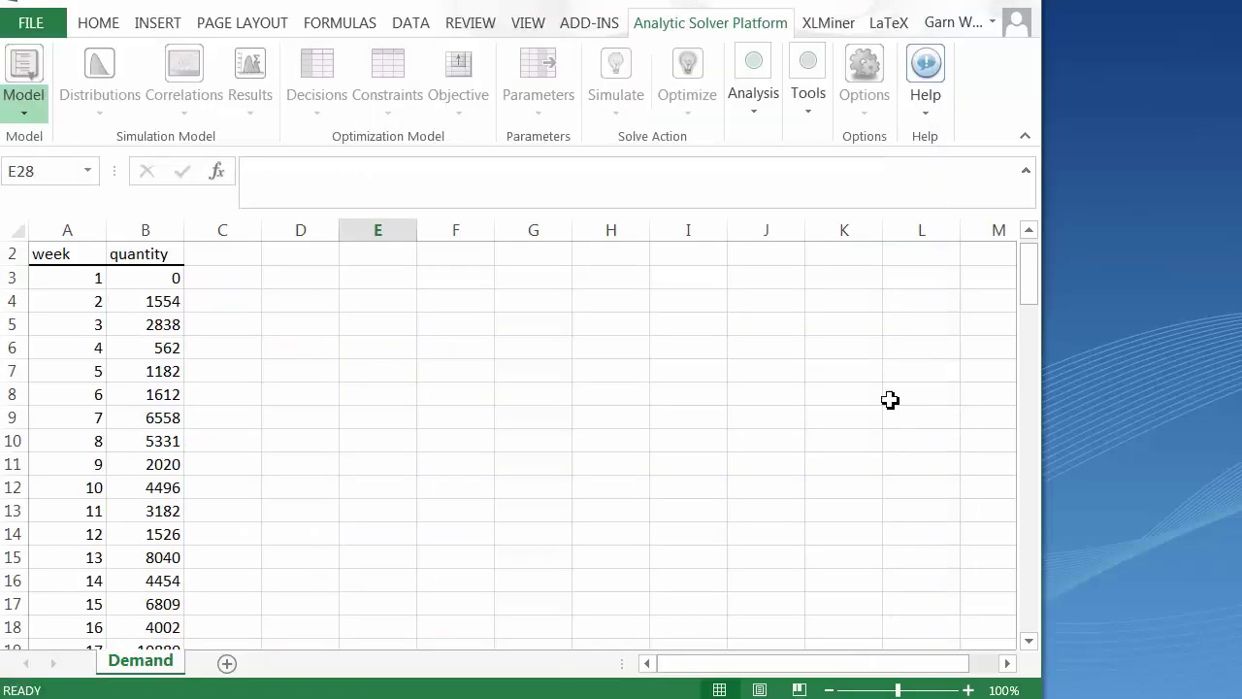
pyautogui.click(226, 663)
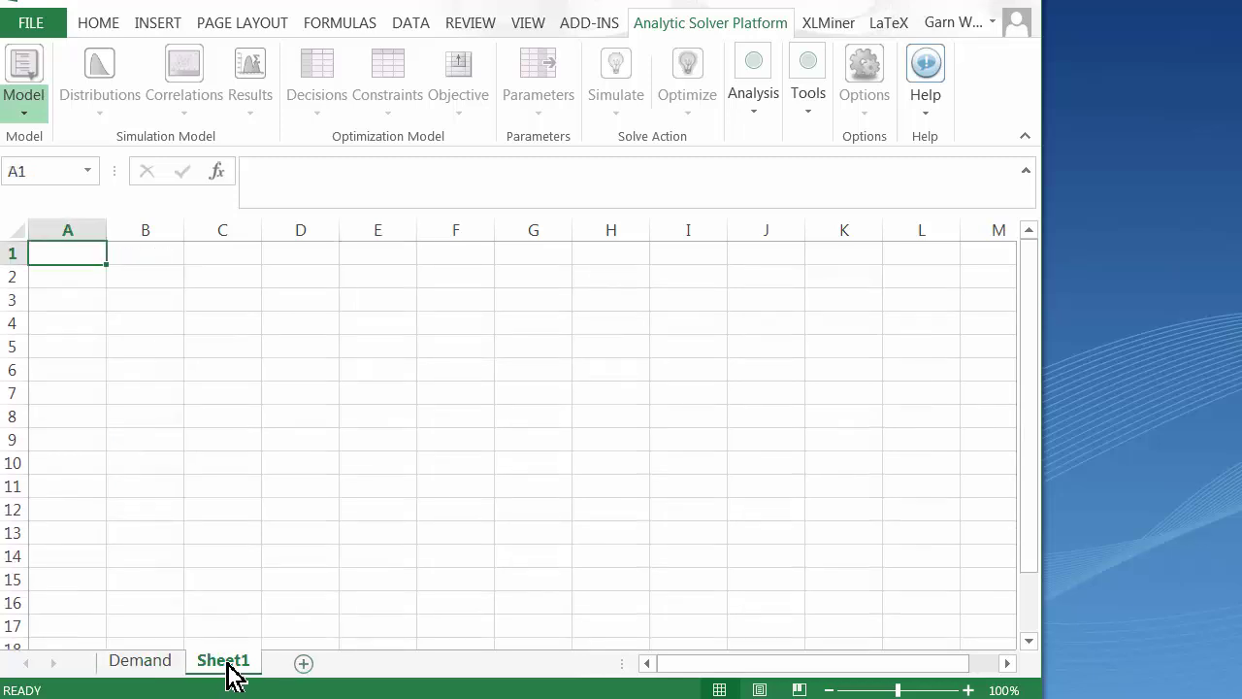
pyautogui.click(139, 281)
pyautogui.write('p')
pyautogui.press('Return')
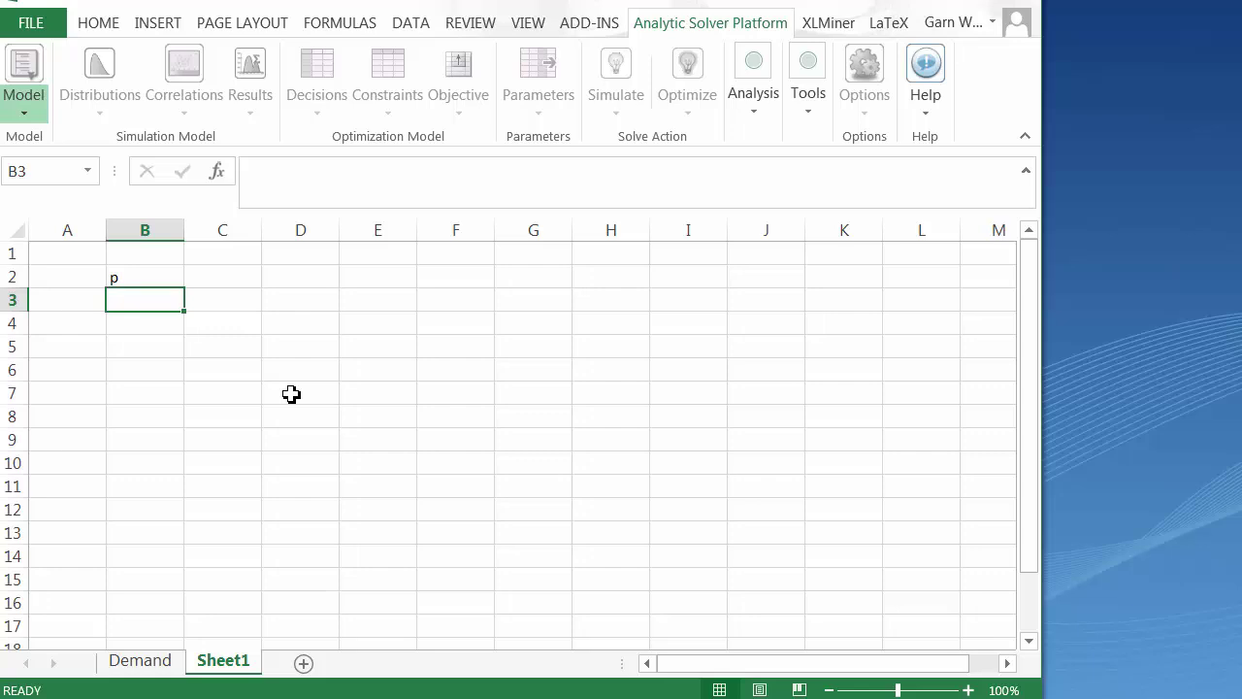
pyautogui.write('.2')
pyautogui.press('Return')
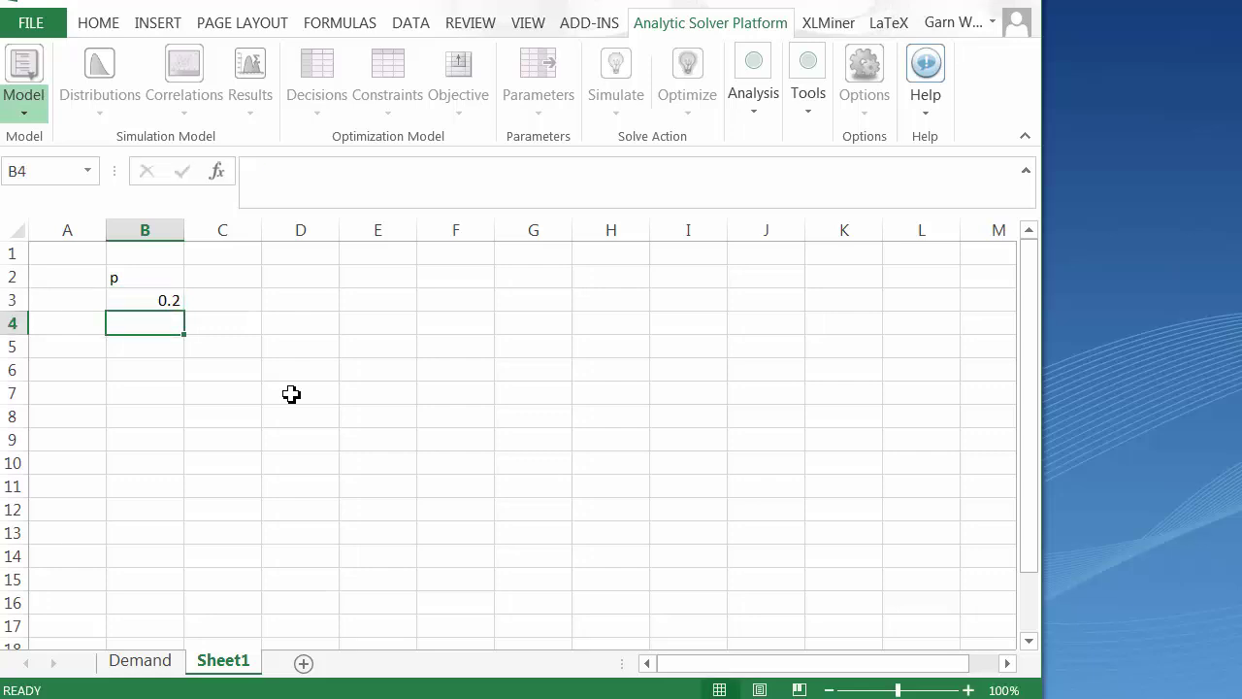
pyautogui.click(209, 282)
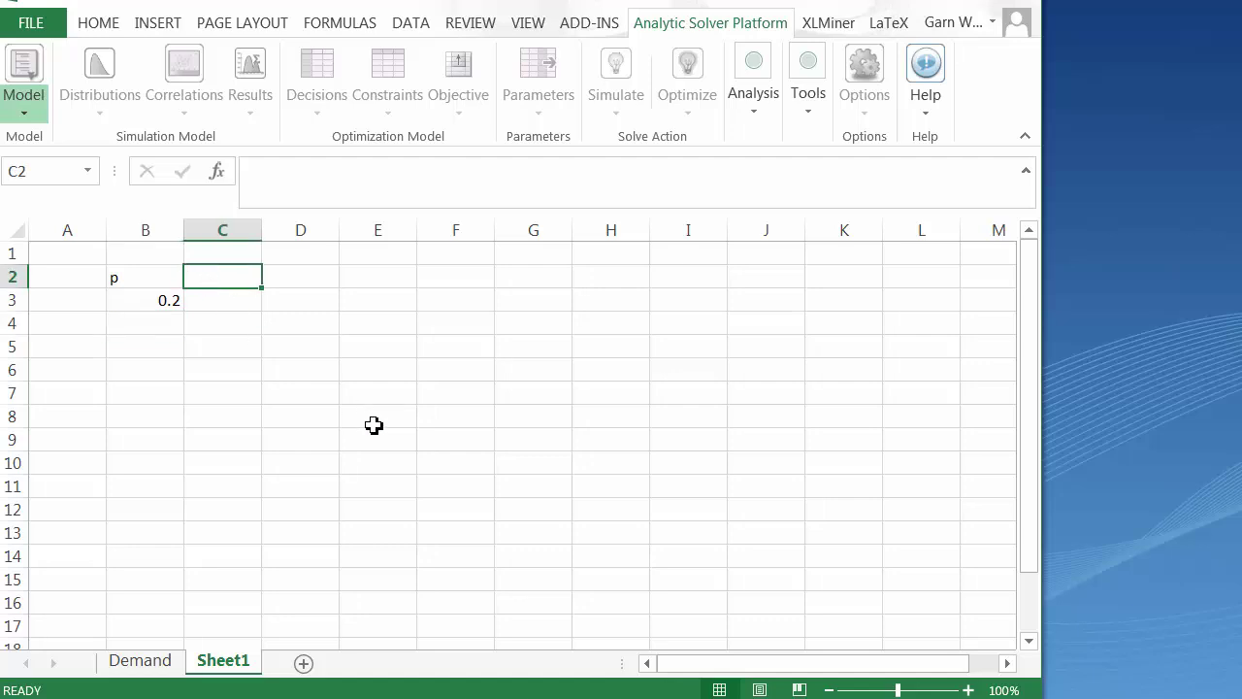
pyautogui.write('q')
pyautogui.press('Return')
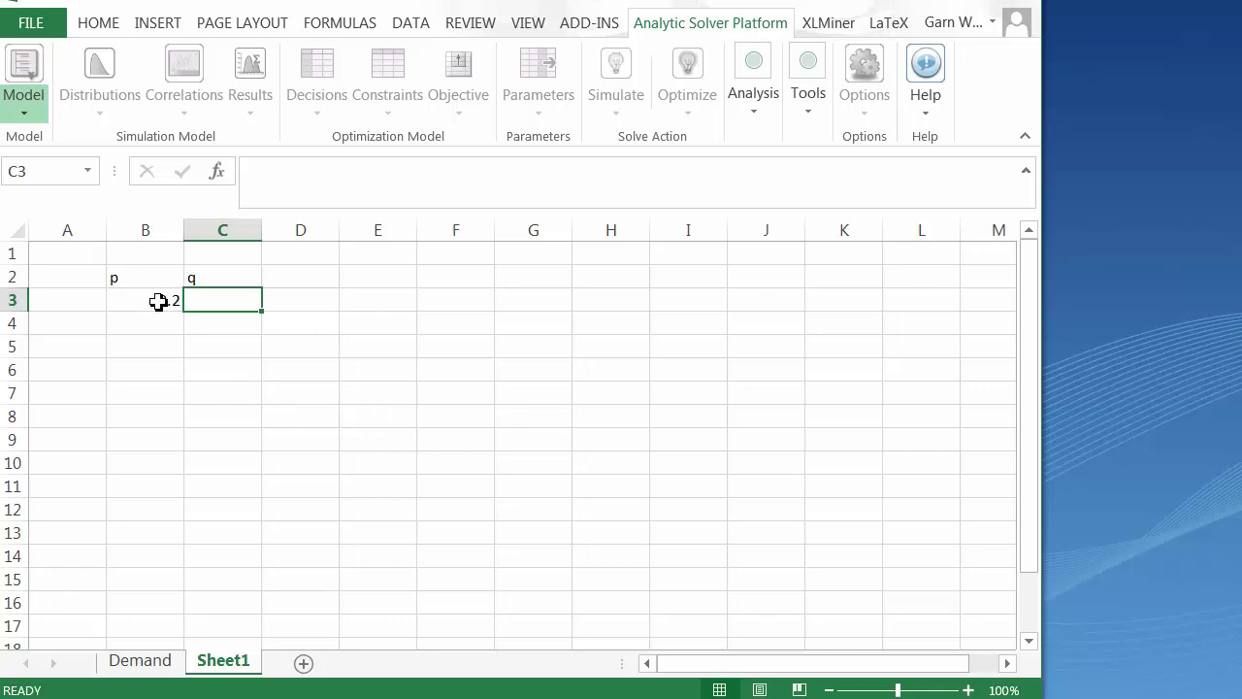
# Step: Name cell B3 'p' in the Name Box and test it with =p in B4, then clear it
pyautogui.click(160, 302)
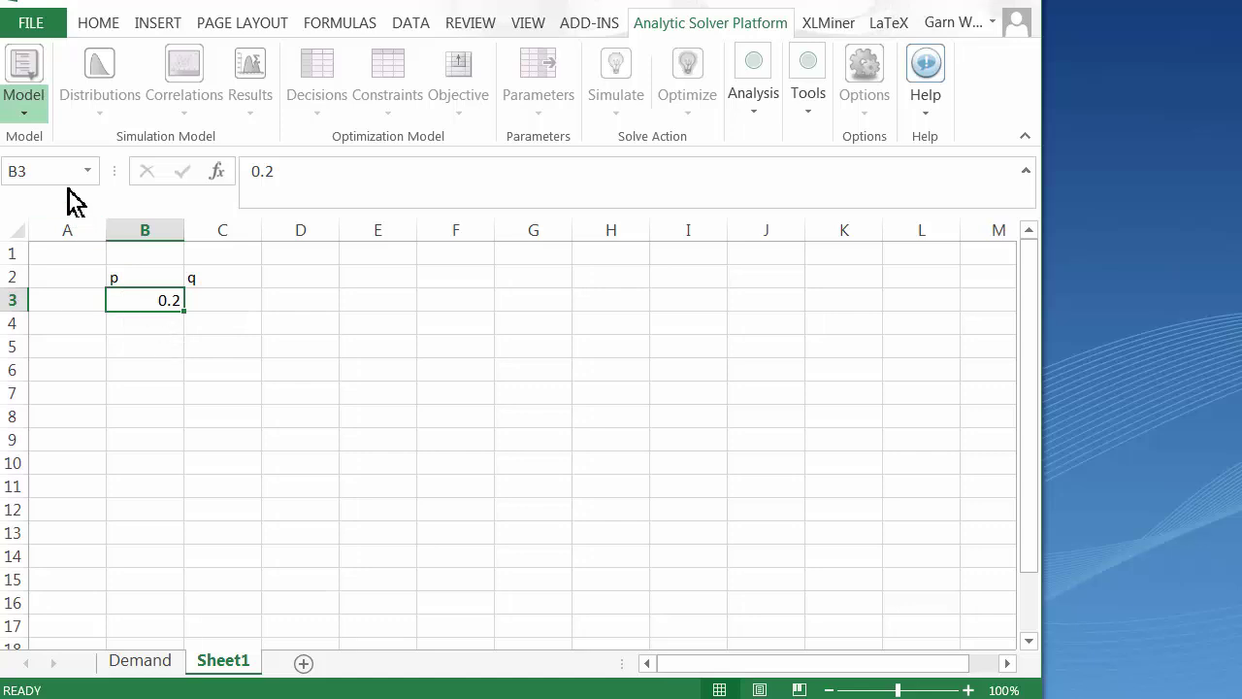
pyautogui.click(24, 171)
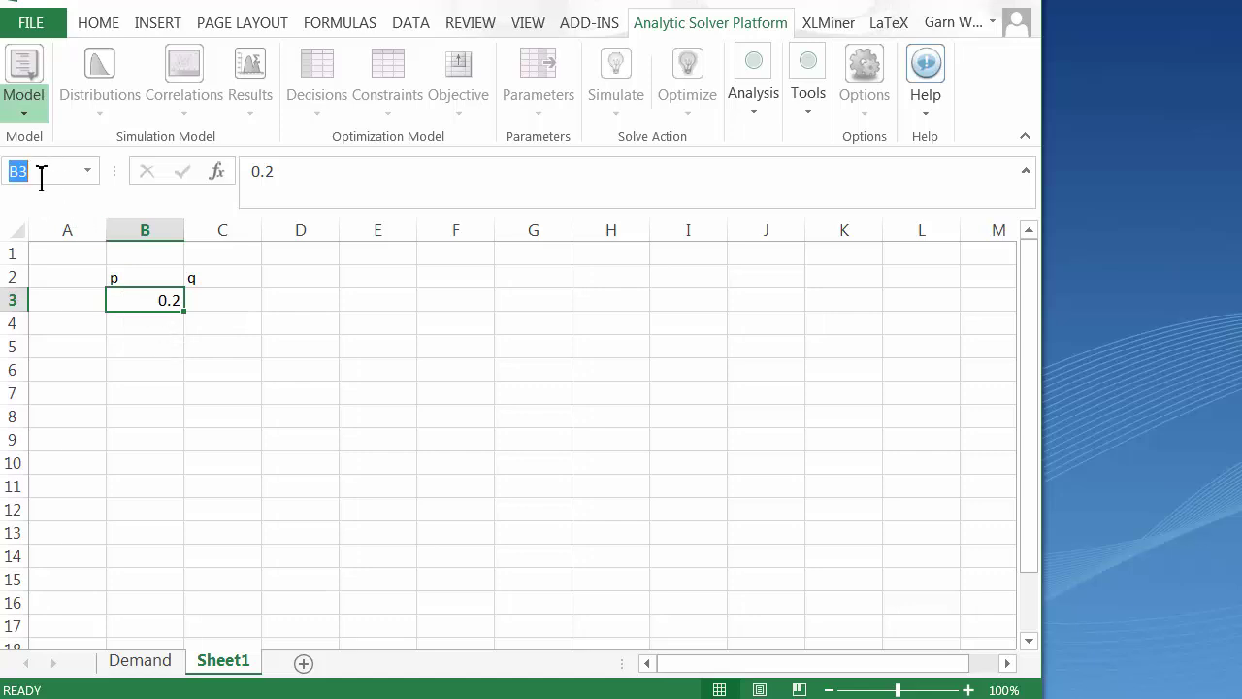
pyautogui.write('p')
pyautogui.click(156, 324)
pyautogui.write('=')
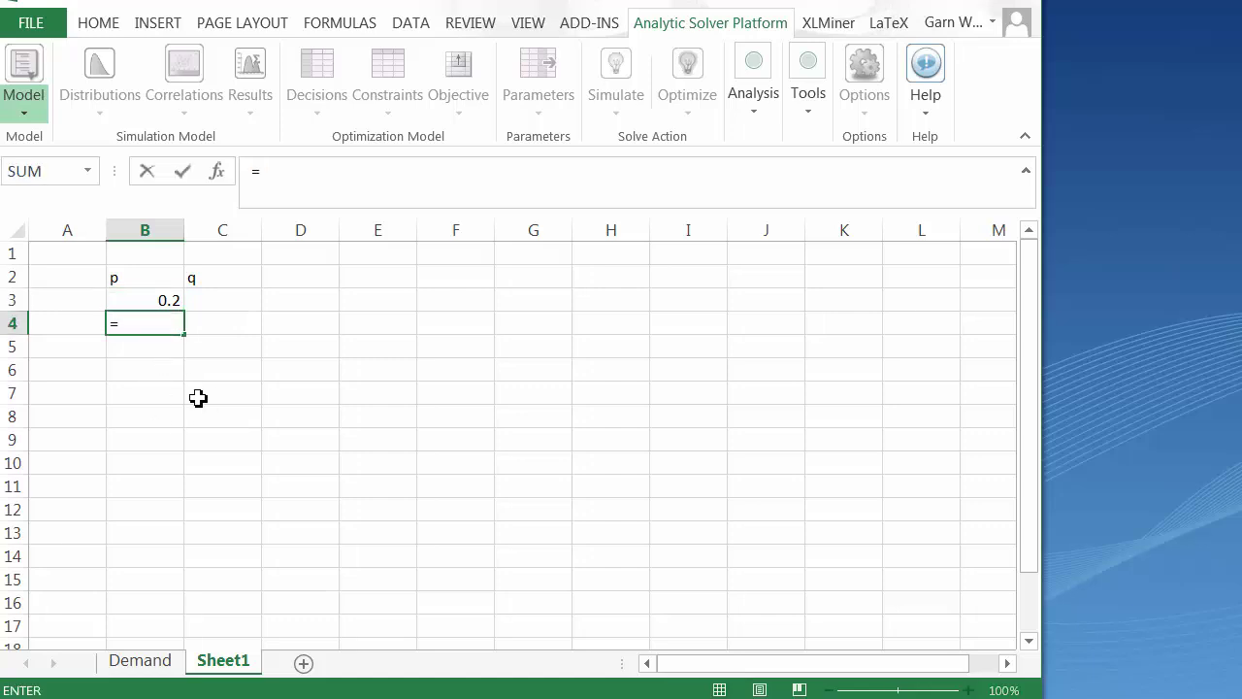
pyautogui.write('p')
pyautogui.press('Return')
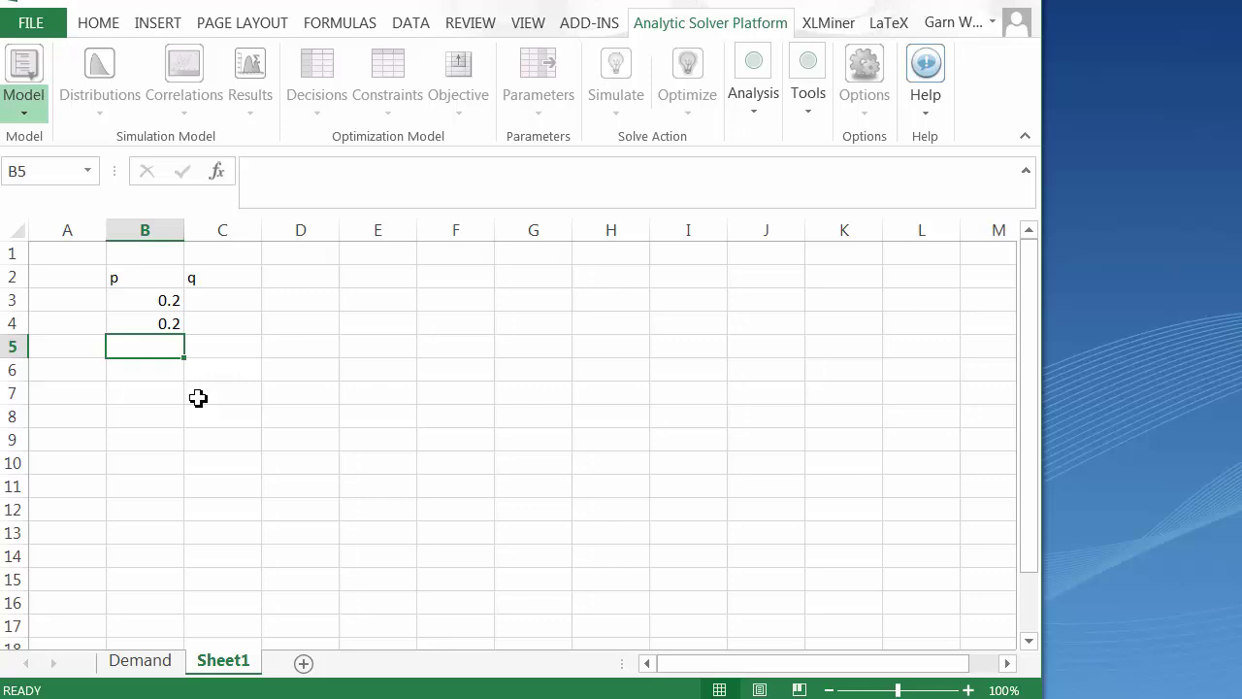
pyautogui.press('Up')
pyautogui.press('BackSpace')
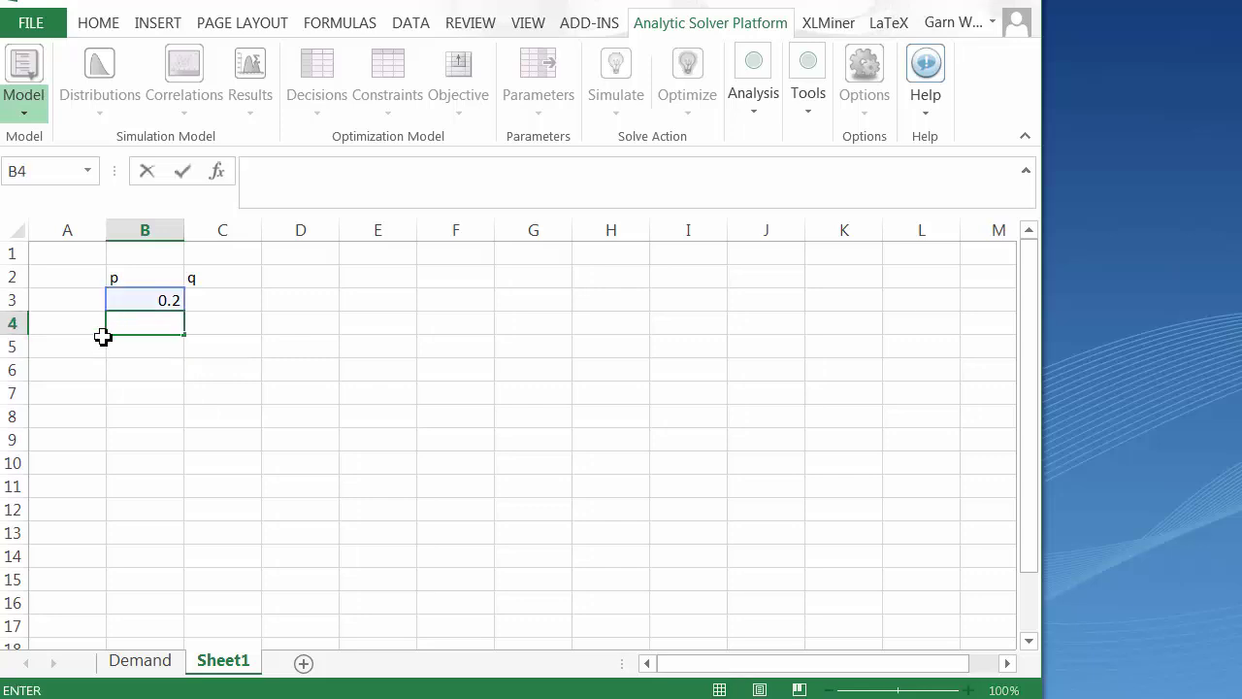
# Step: Enter =1-p in C3 to get q = 0.8, and place Excel beside the lab PDF
pyautogui.click(230, 327)
pyautogui.press('Up')
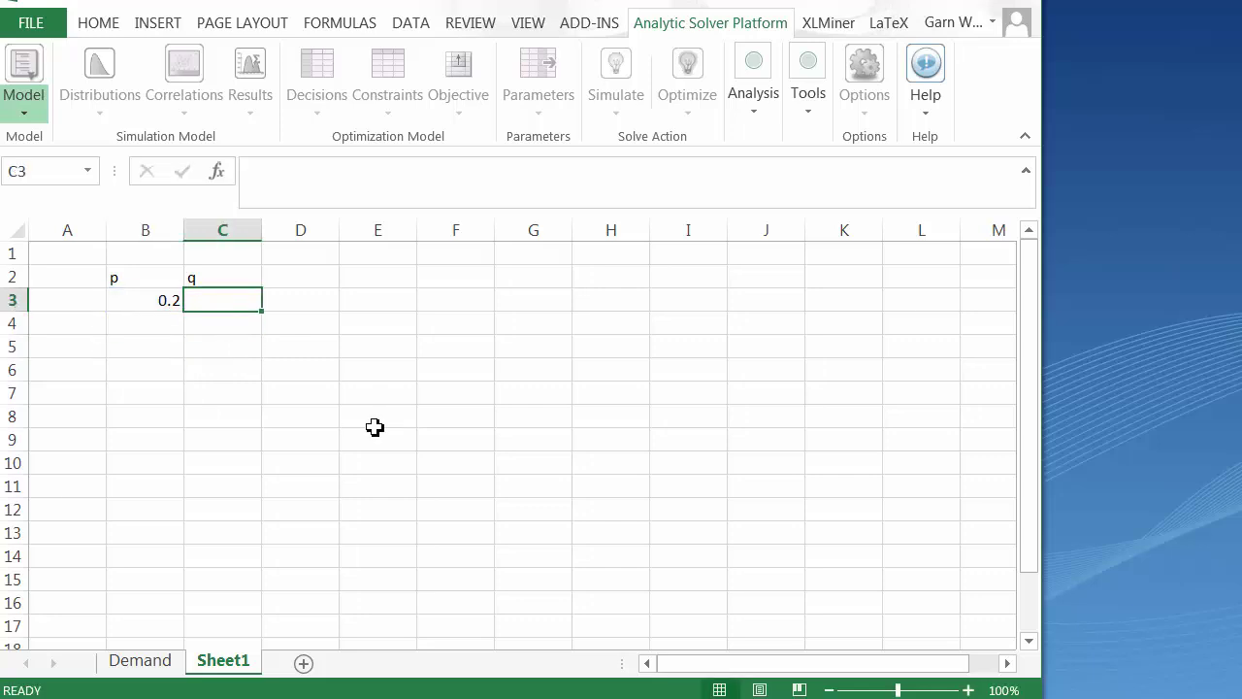
pyautogui.write('=')
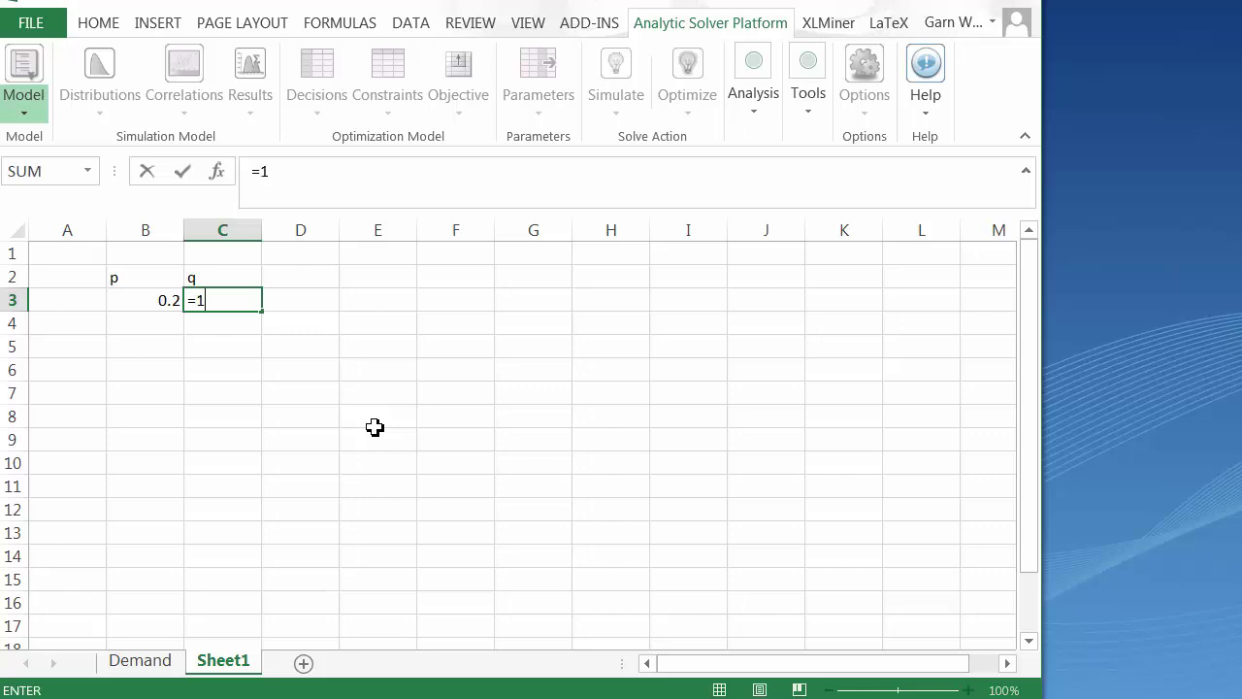
pyautogui.write('1-p')
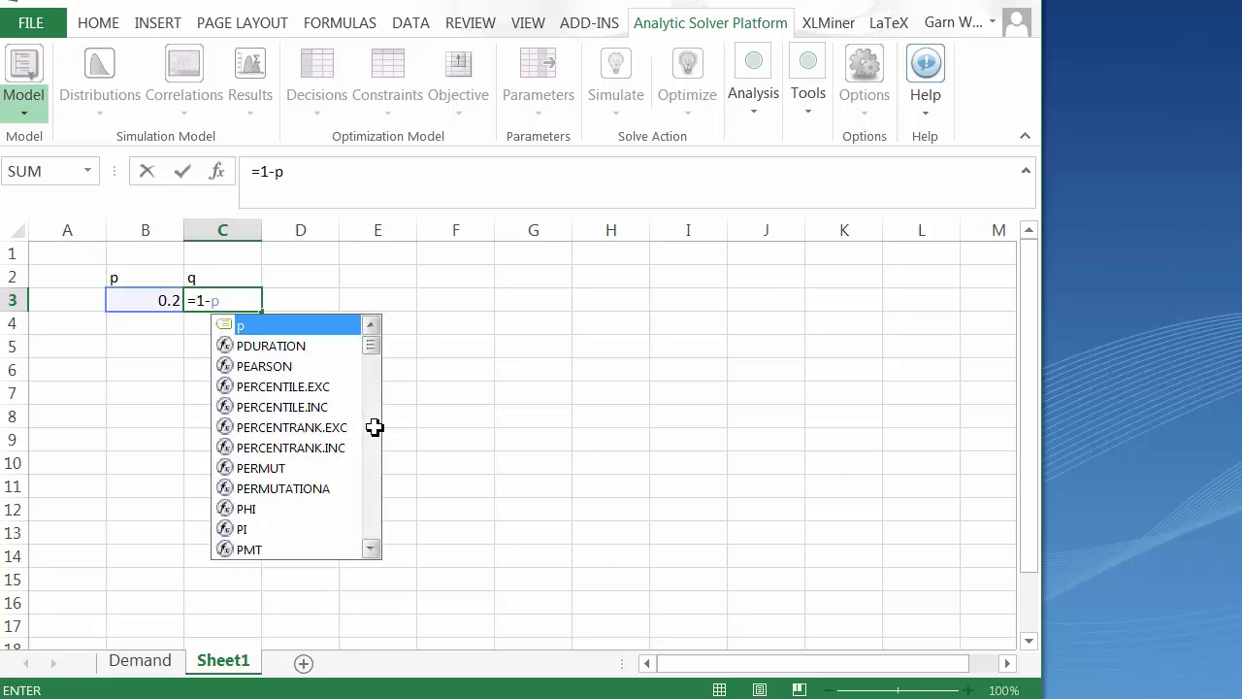
pyautogui.press('Return')
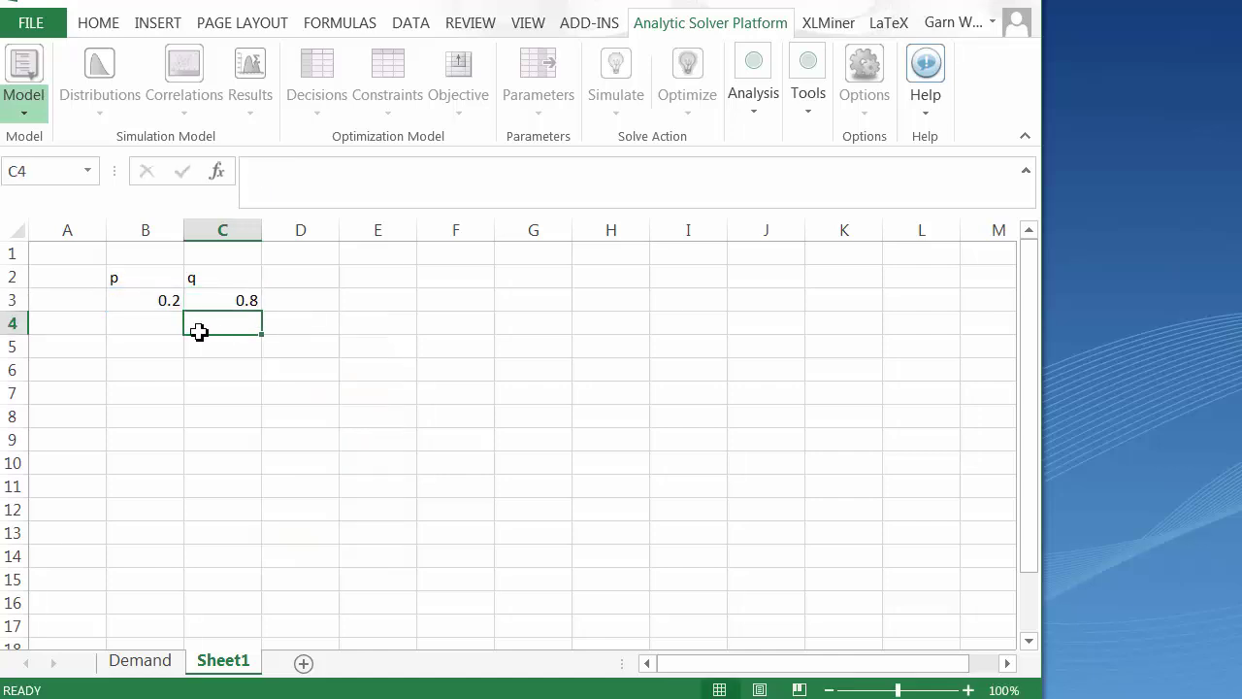
pyautogui.click(146, 316)
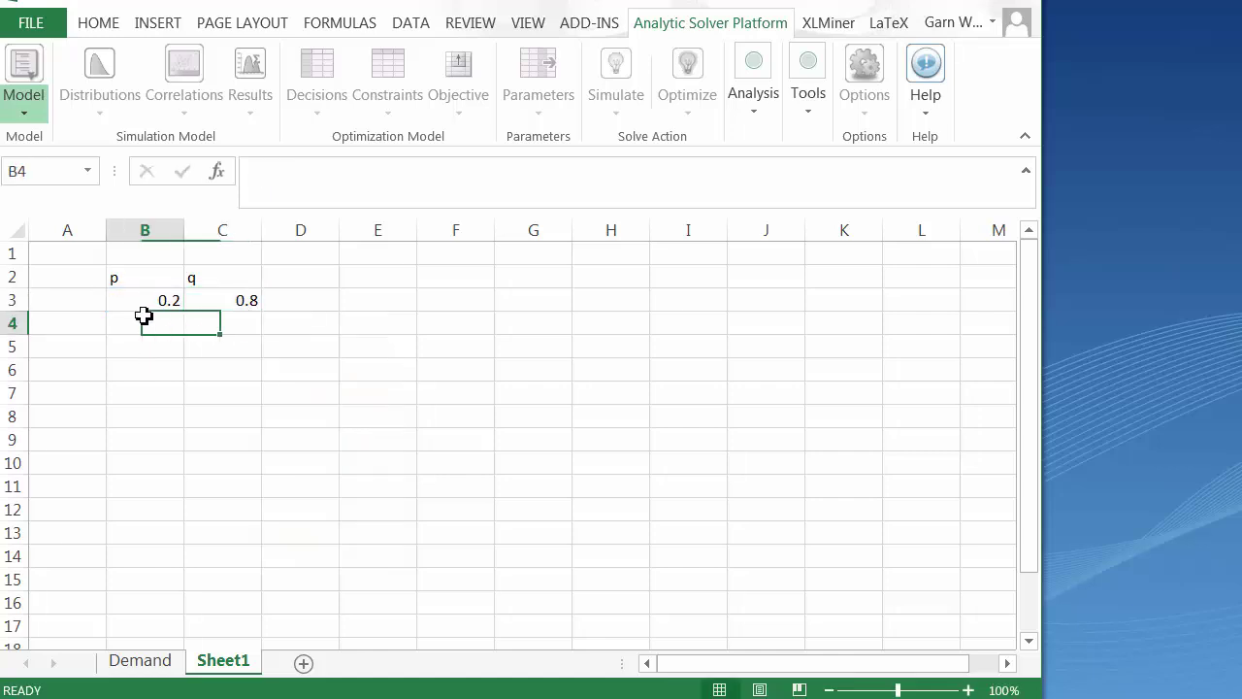
pyautogui.moveTo(288, 7); pyautogui.dragTo(699, 61)
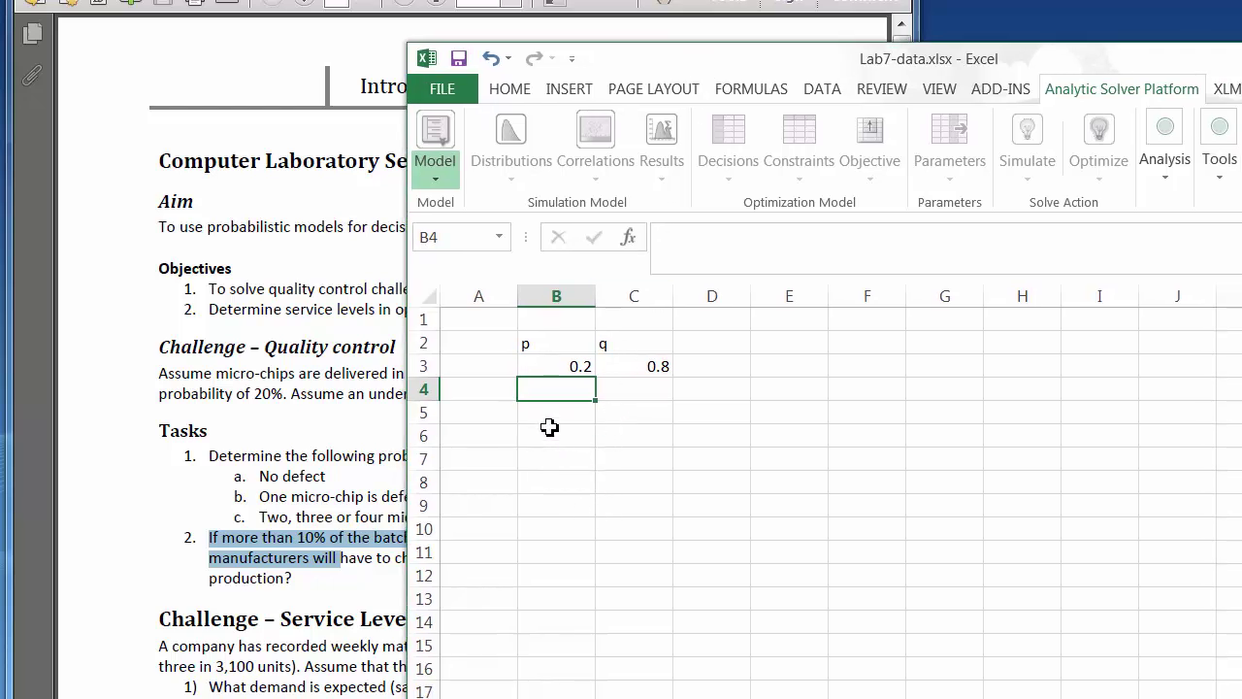
pyautogui.click(553, 416)
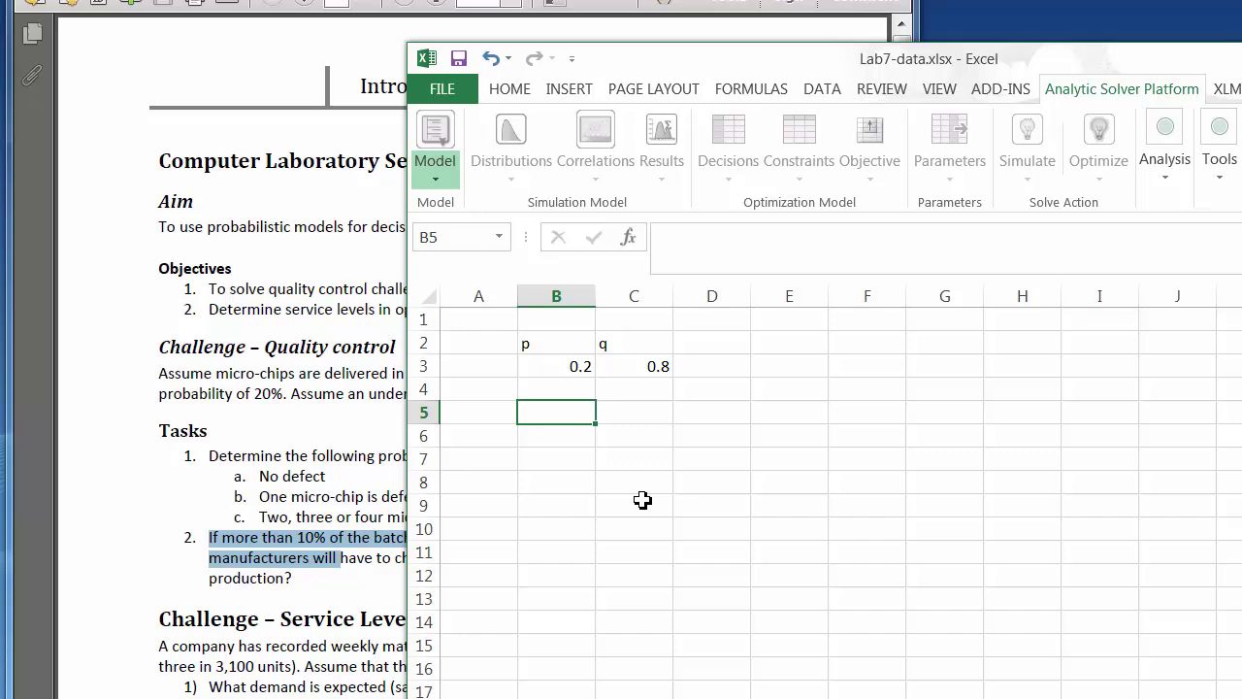
pyautogui.click(564, 368)
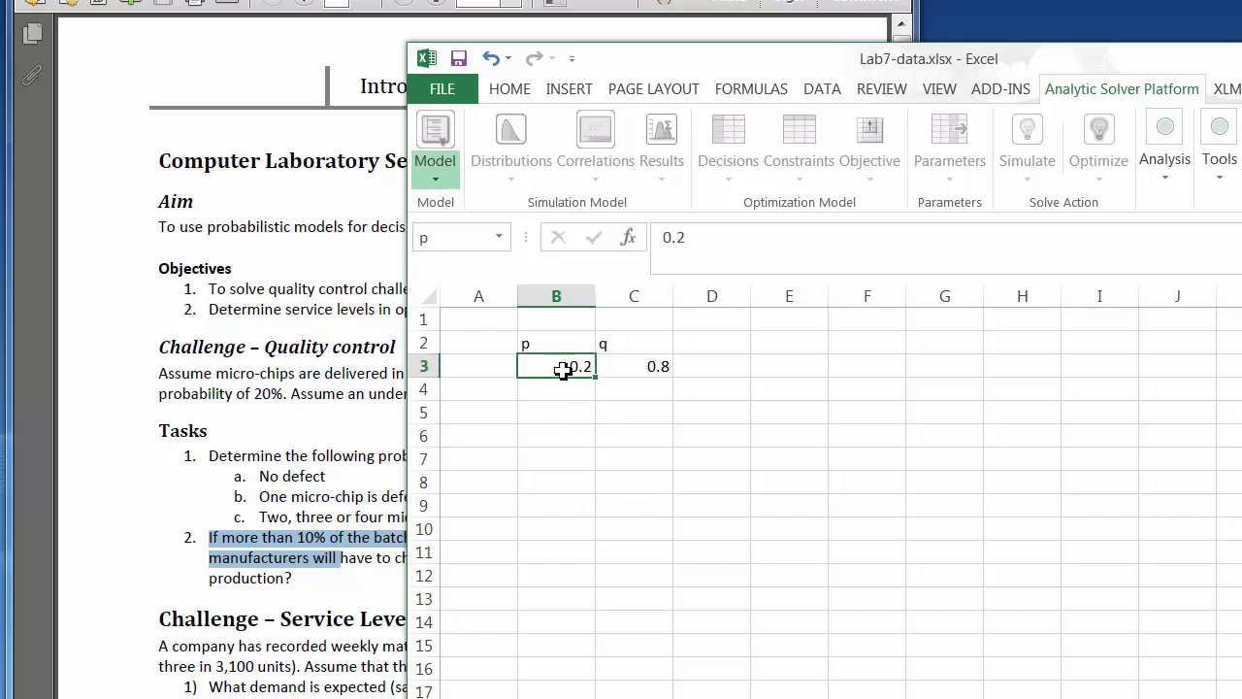
pyautogui.click(558, 422)
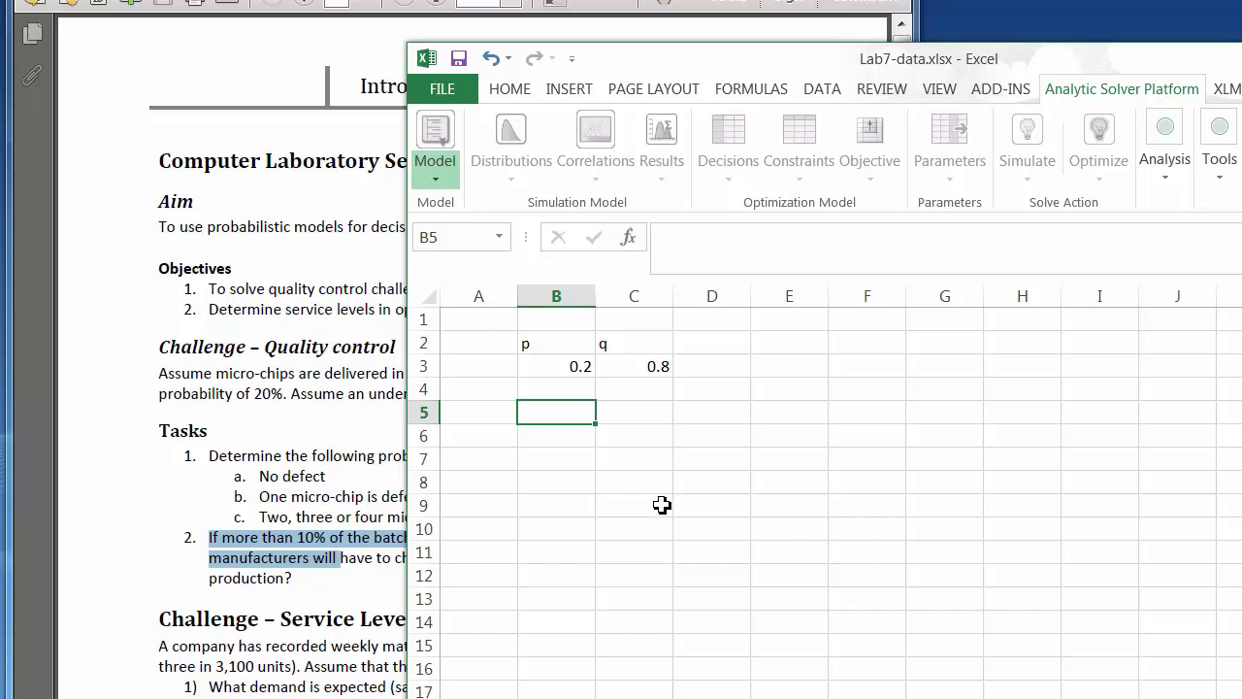
pyautogui.click(714, 345)
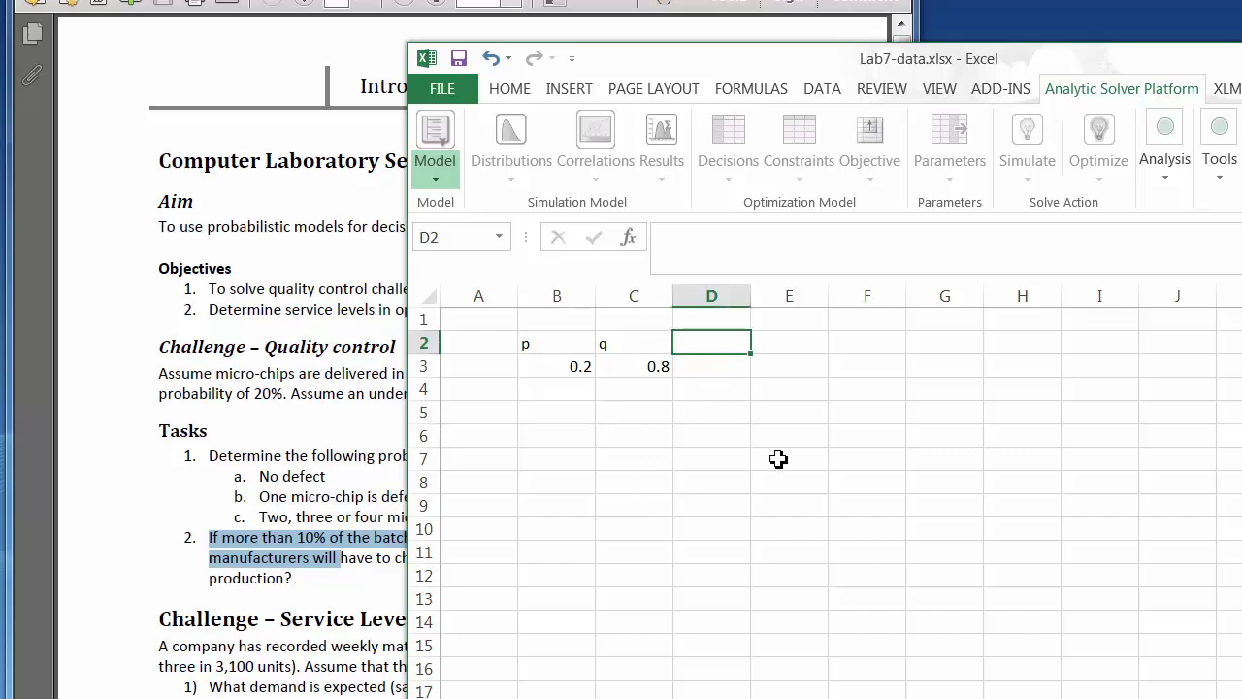
pyautogui.write('n')
pyautogui.press('Return')
pyautogui.write('4')
pyautogui.press('Return')
pyautogui.press('Up')
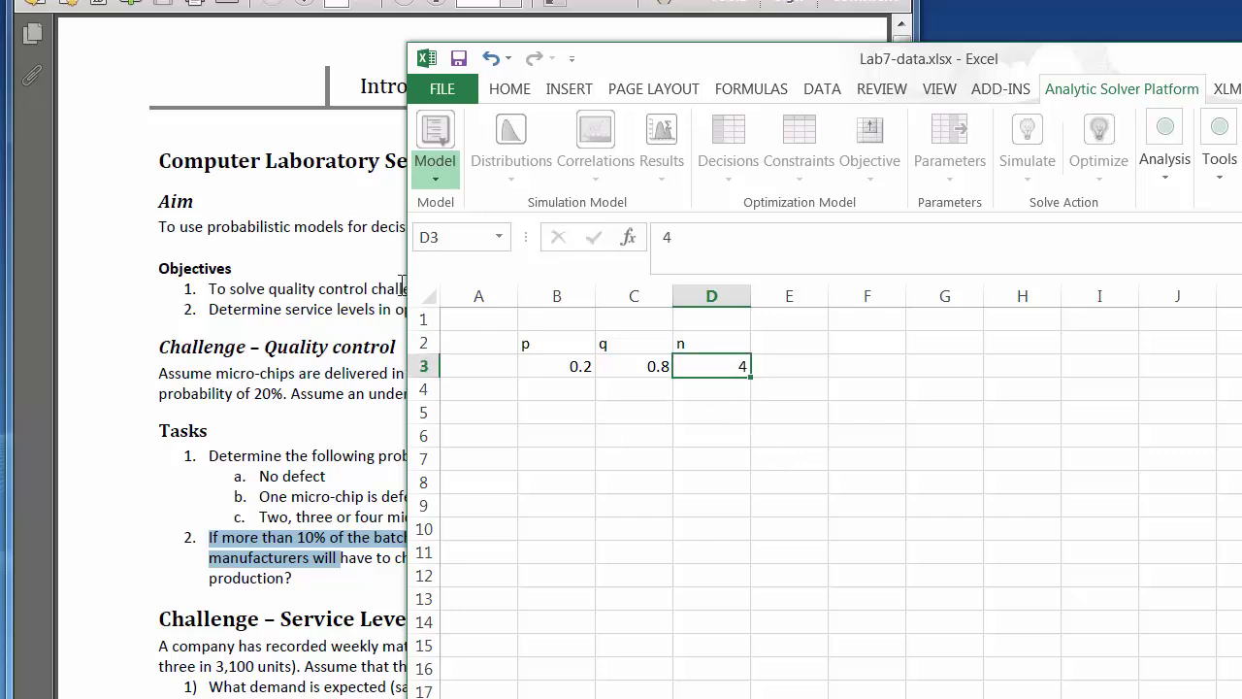
pyautogui.click(427, 237)
pyautogui.write('n')
pyautogui.press('Return')
pyautogui.click(615, 365)
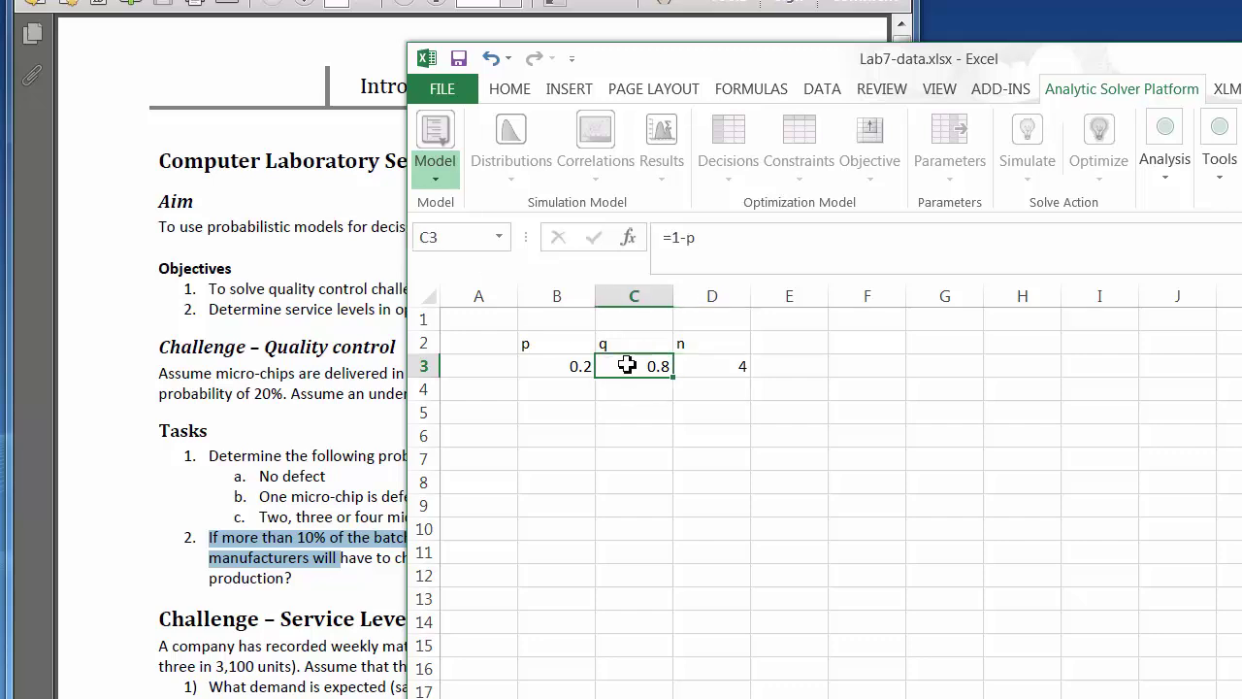
pyautogui.click(427, 237)
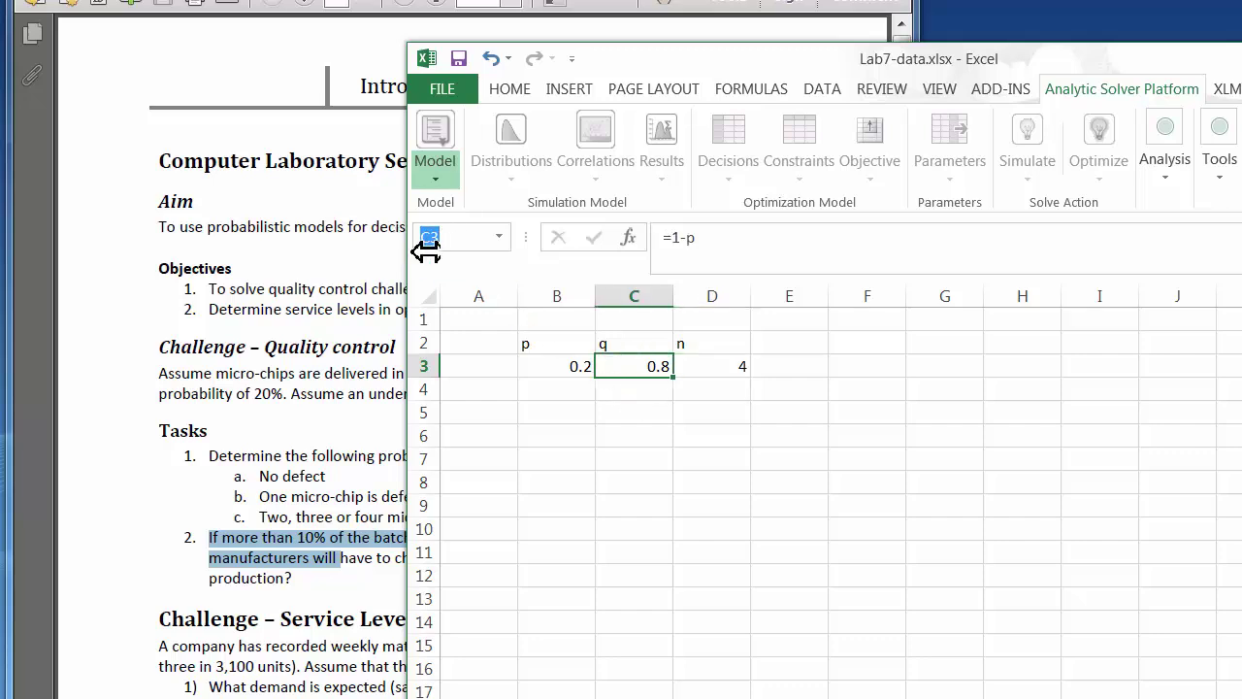
pyautogui.write('q')
pyautogui.press('Return')
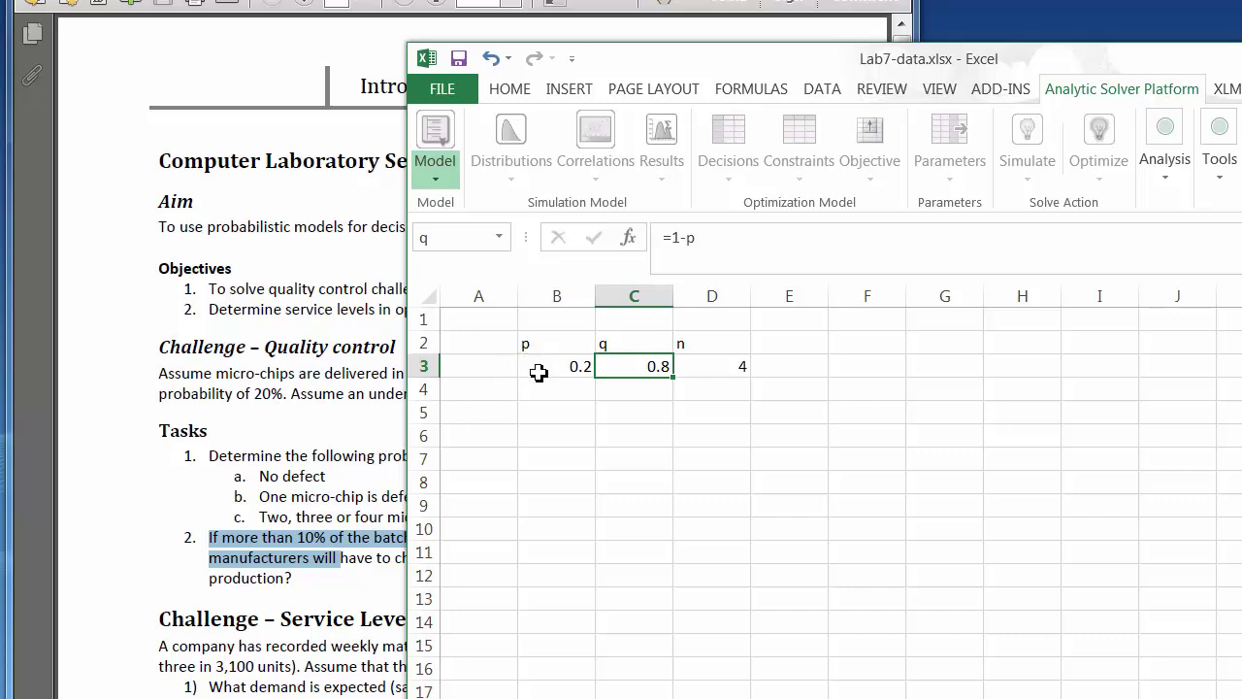
pyautogui.click(554, 369)
pyautogui.click(656, 367)
pyautogui.click(697, 367)
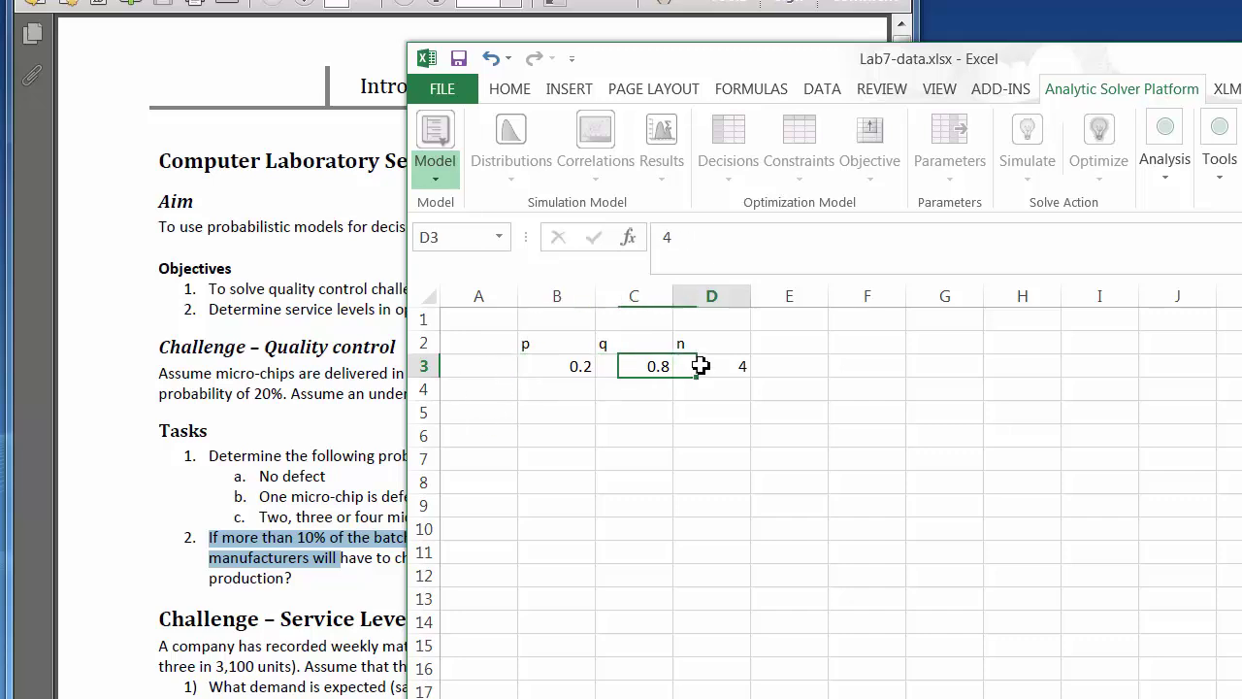
pyautogui.click(544, 396)
pyautogui.click(548, 415)
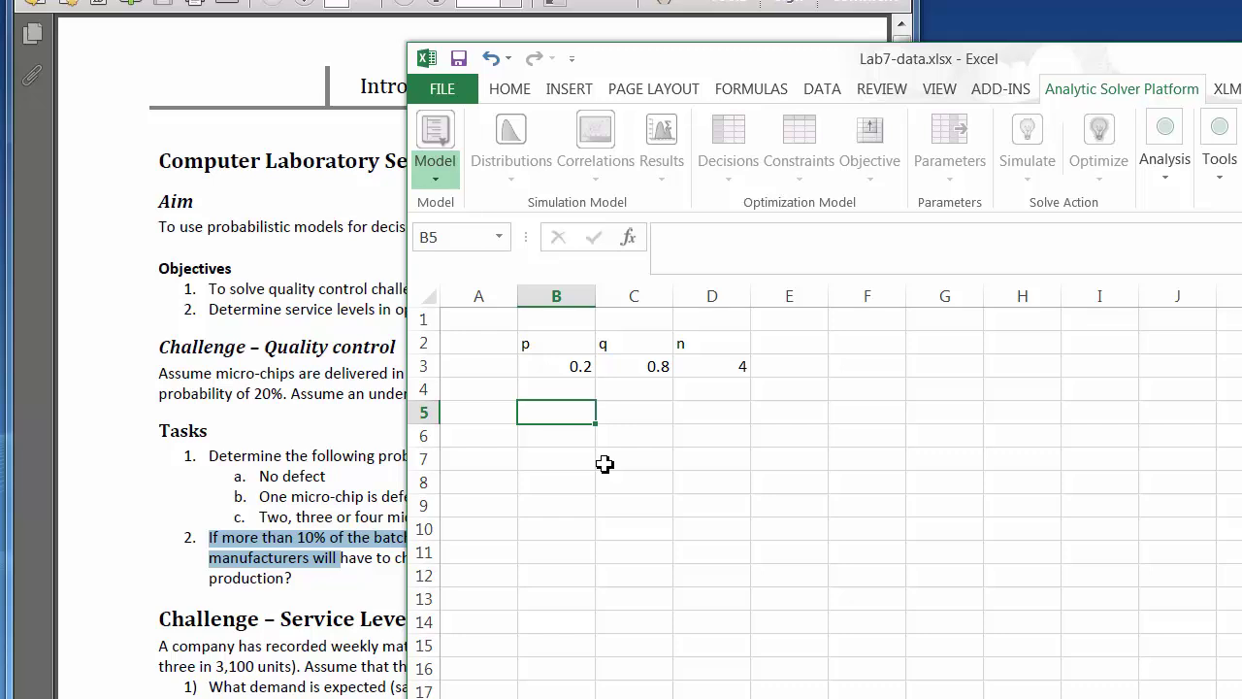
# Step: Enter =p^4 in B5 to get 0.0016, the chance all four chips are defective
pyautogui.write('=')
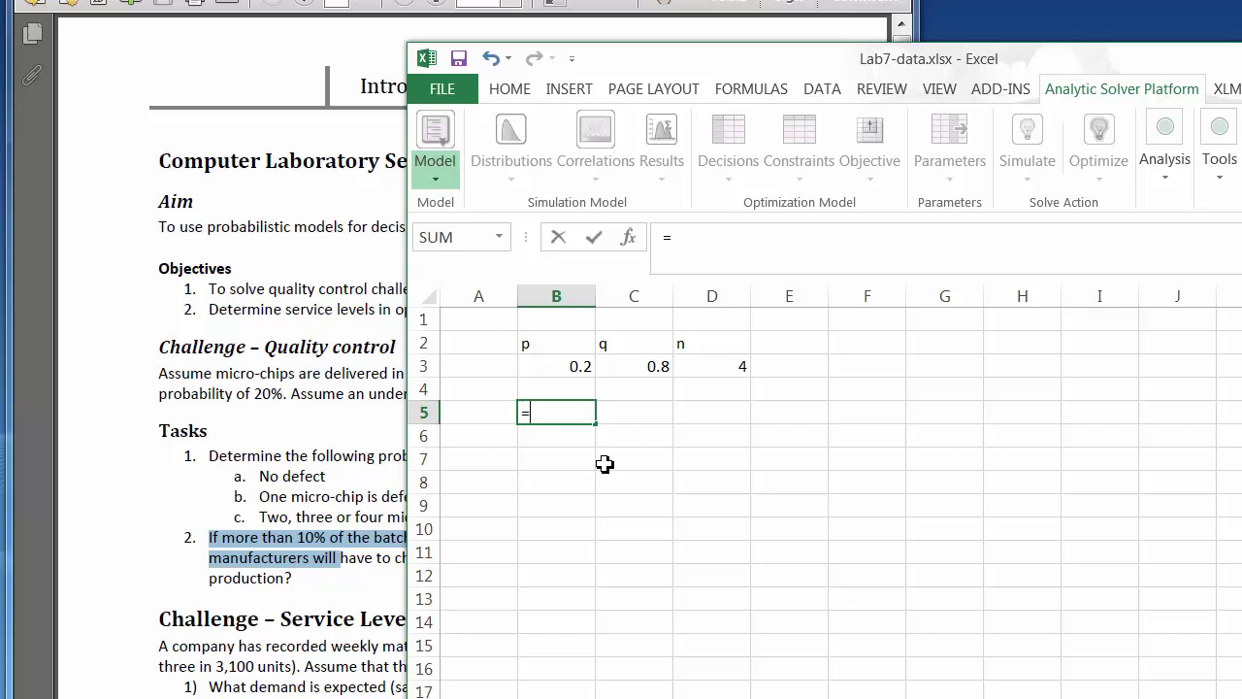
pyautogui.click(559, 370)
pyautogui.write('^4')
pyautogui.press('Return')
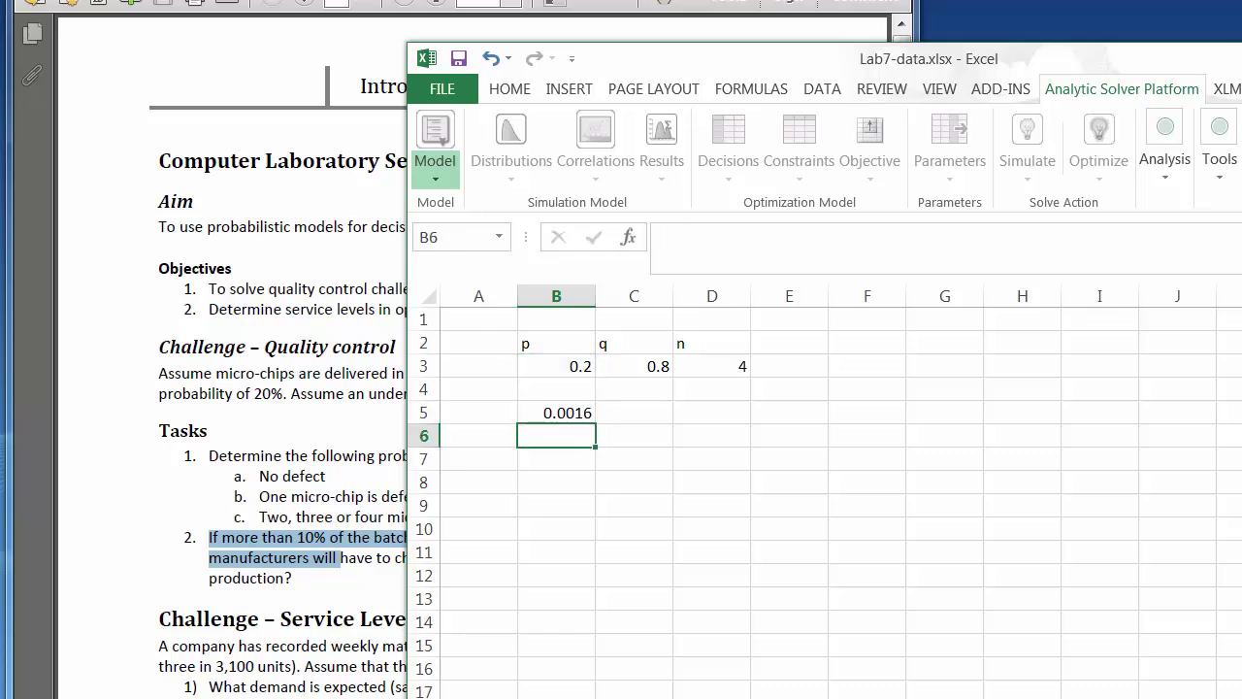
pyautogui.click(557, 413)
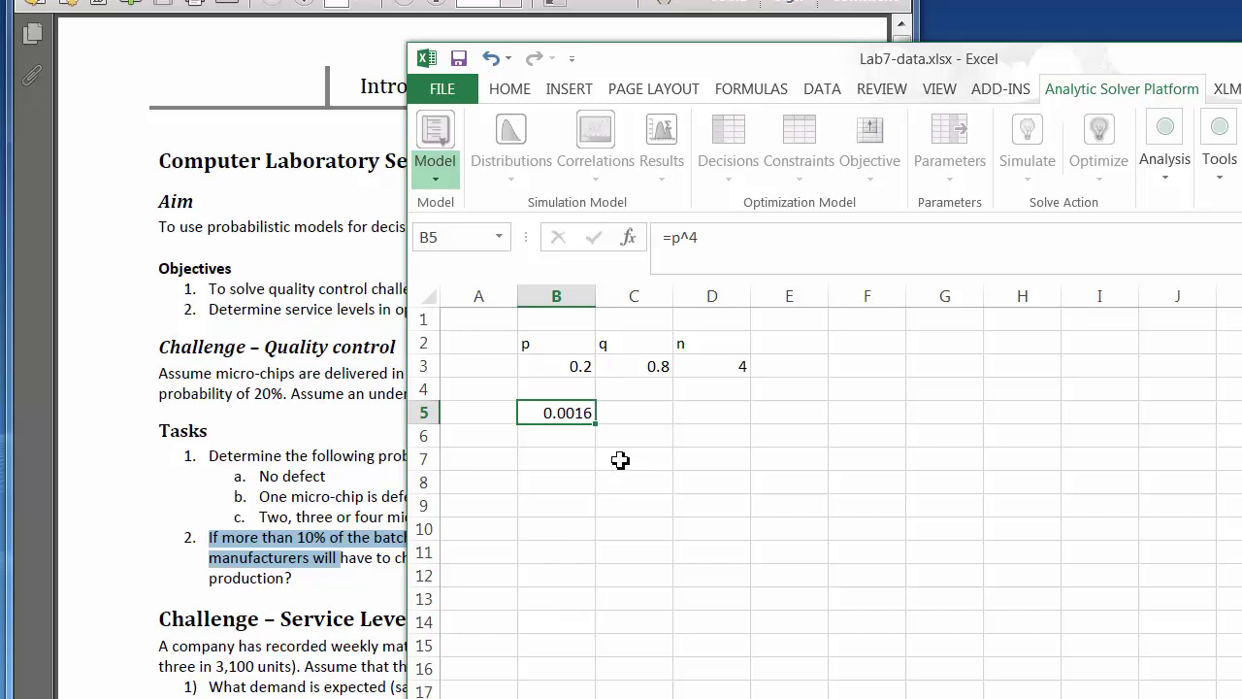
pyautogui.click(563, 439)
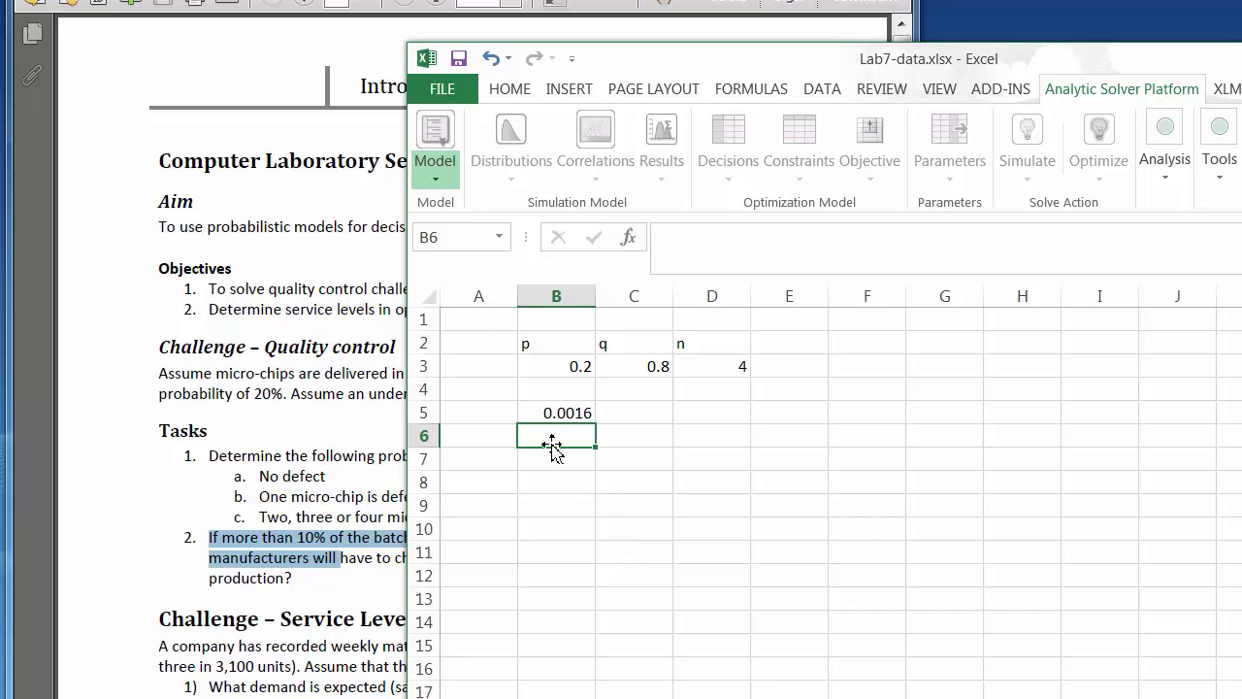
pyautogui.click(563, 412)
pyautogui.click(549, 441)
pyautogui.click(566, 412)
pyautogui.click(573, 92)
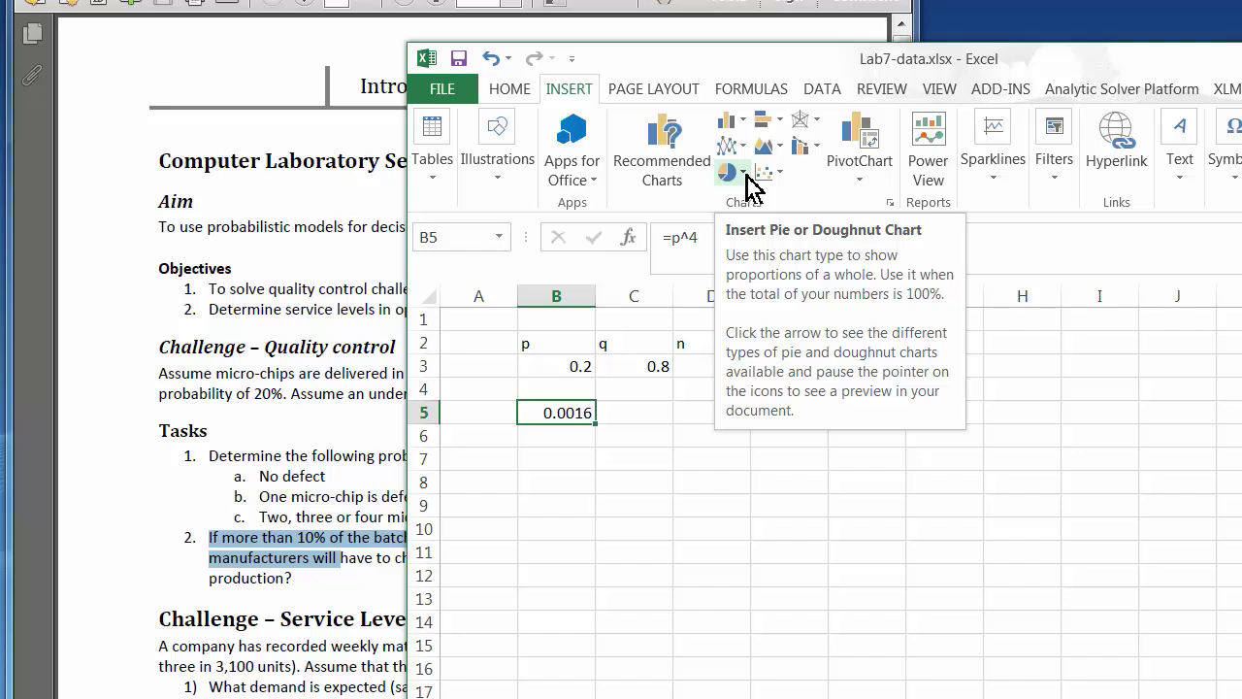
# Step: Draw a small oval near column F as the tree's root node
pyautogui.click(503, 185)
pyautogui.click(597, 290)
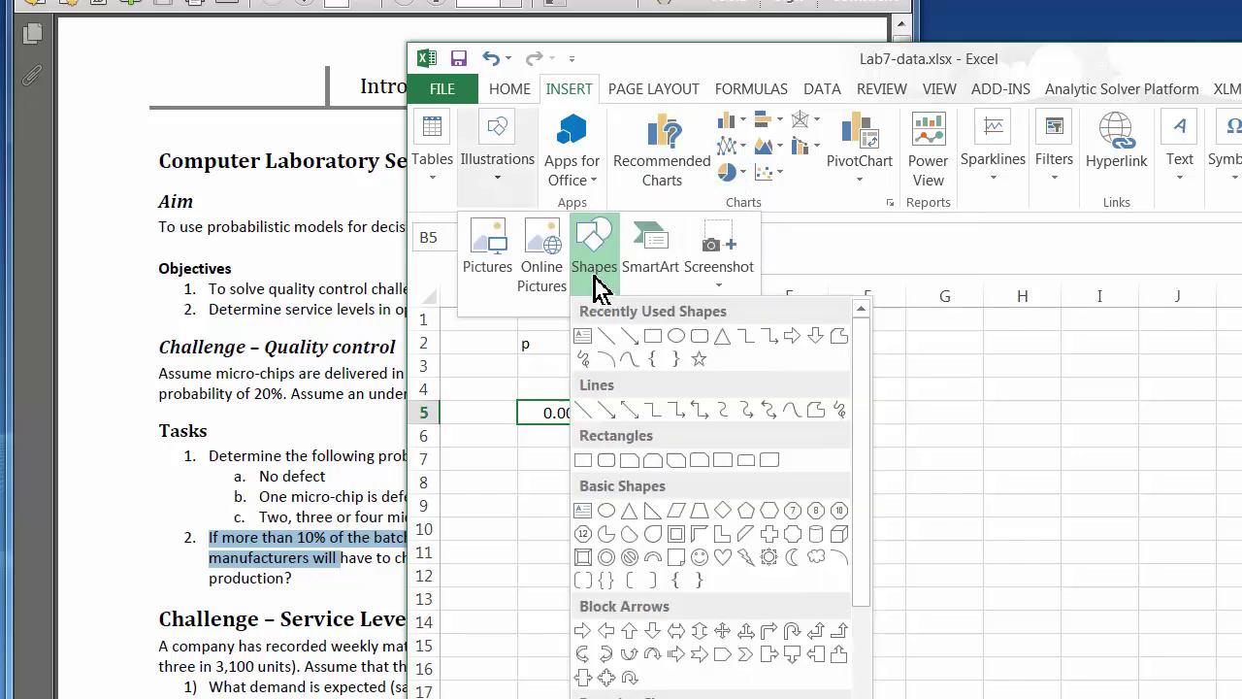
pyautogui.click(670, 335)
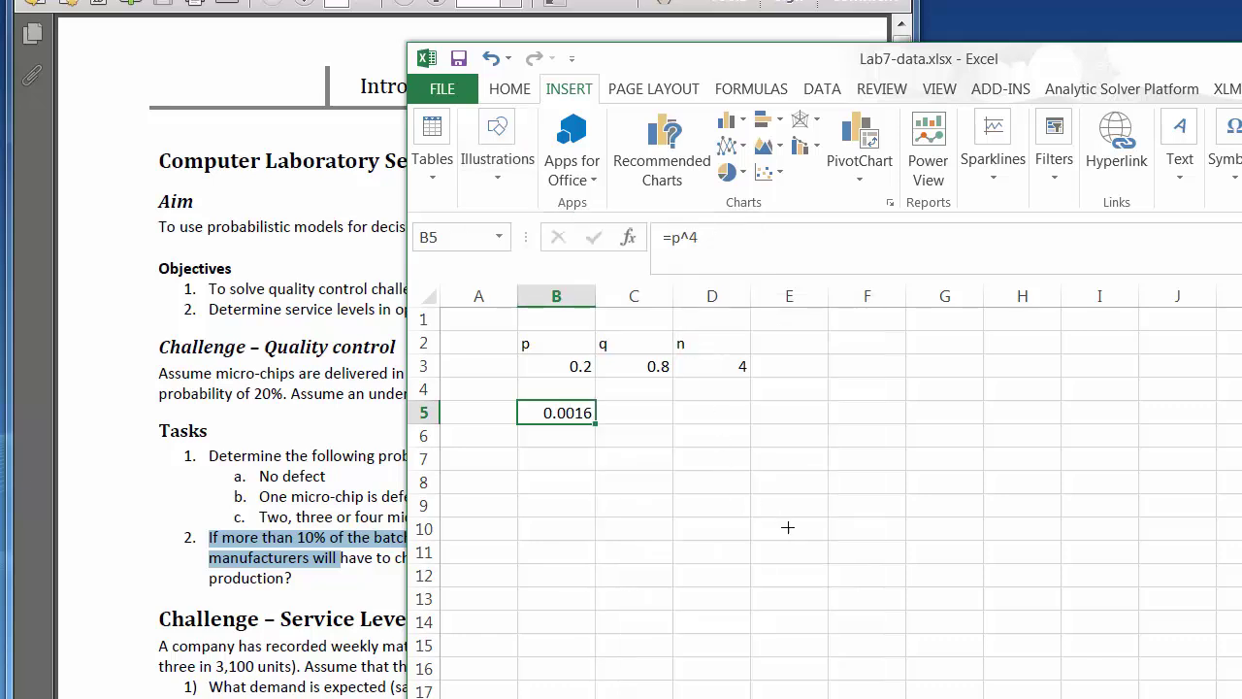
pyautogui.click(802, 421)
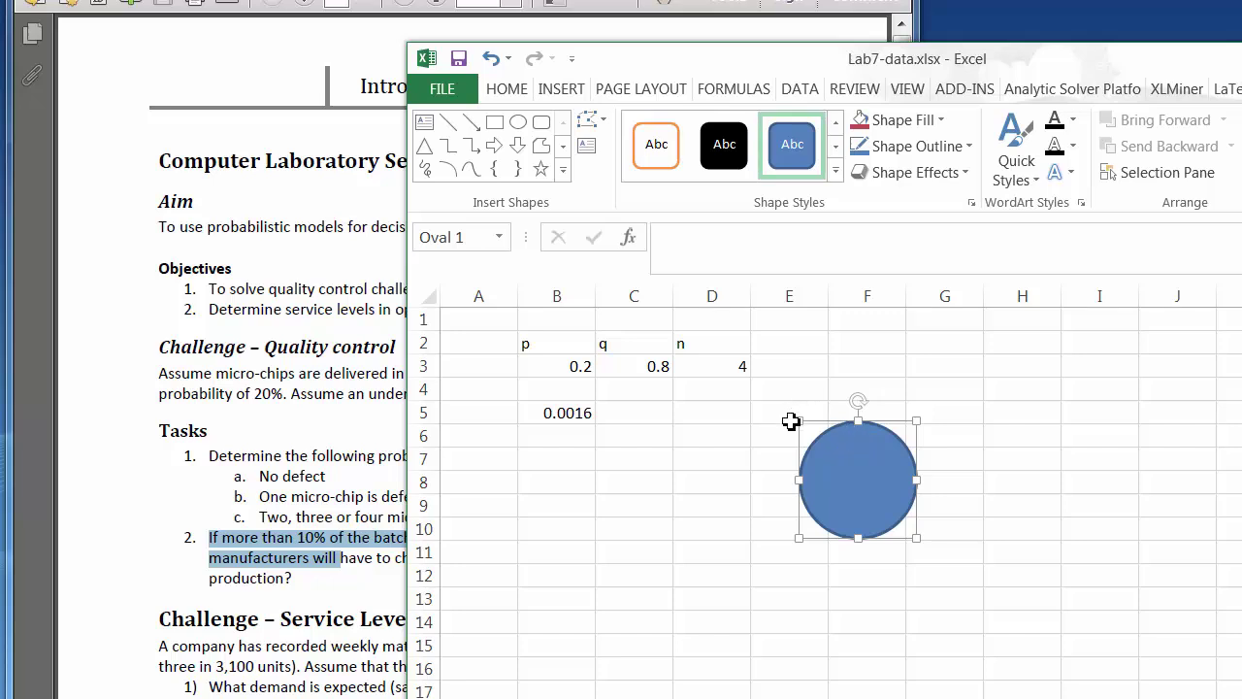
pyautogui.moveTo(799, 421)
pyautogui.mouseDown()
pyautogui.moveTo(839, 469)
pyautogui.moveTo(826, 449)
pyautogui.moveTo(796, 442)
pyautogui.mouseUp()
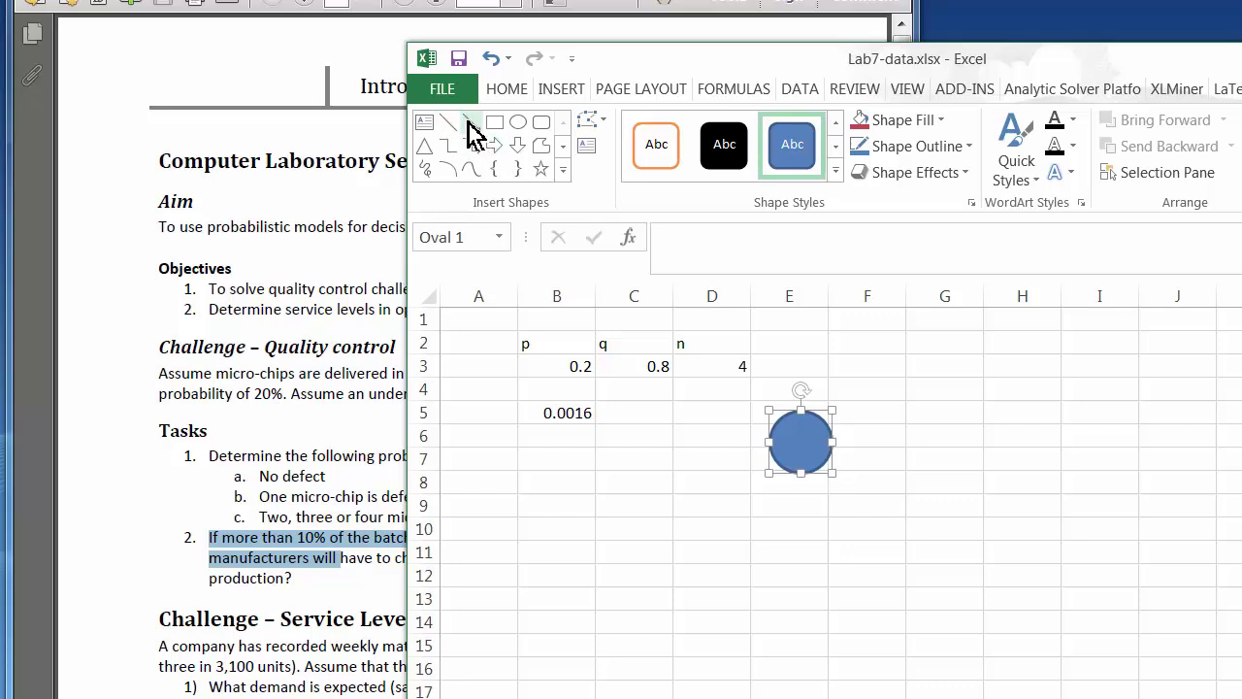
# Step: Draw two arrows from the root, one up toward G3 and one down toward G9
pyautogui.click(470, 123)
pyautogui.moveTo(835, 442); pyautogui.dragTo(969, 368)
pyautogui.click(471, 123)
pyautogui.moveTo(832, 442); pyautogui.dragTo(978, 510)
# Step: Copy the root circle onto the lower arrow's tip as a child node
pyautogui.click(804, 440)
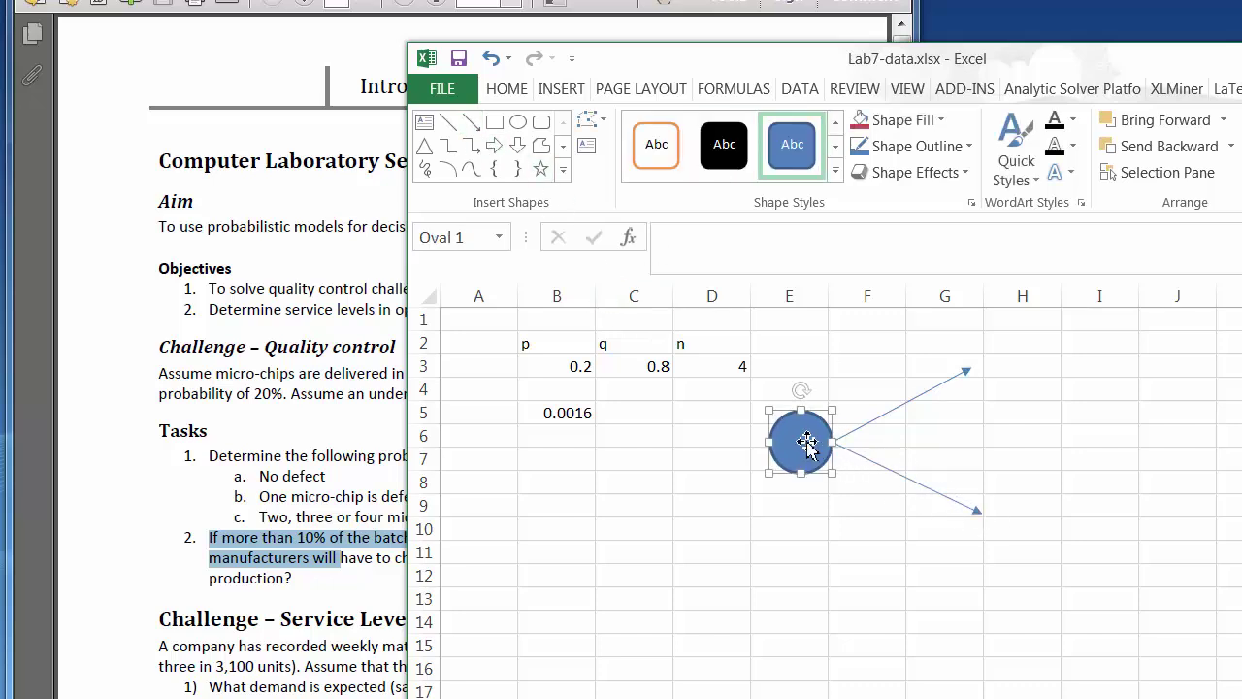
pyautogui.hotkey('ctrl', 'd')
pyautogui.moveTo(842, 464); pyautogui.dragTo(1002, 378)
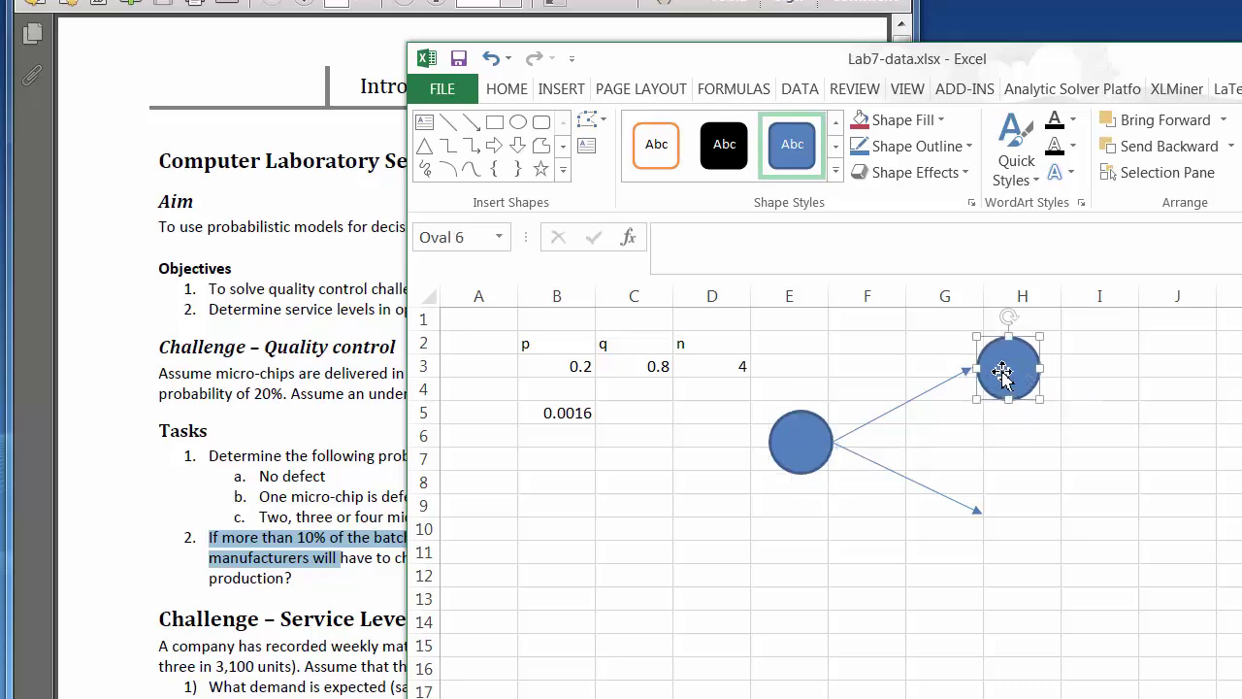
pyautogui.hotkey('ctrl', 'z')
pyautogui.hotkey('ctrl', 'z')
pyautogui.hotkey('ctrl', 'z')
pyautogui.hotkey('ctrl', 'z')
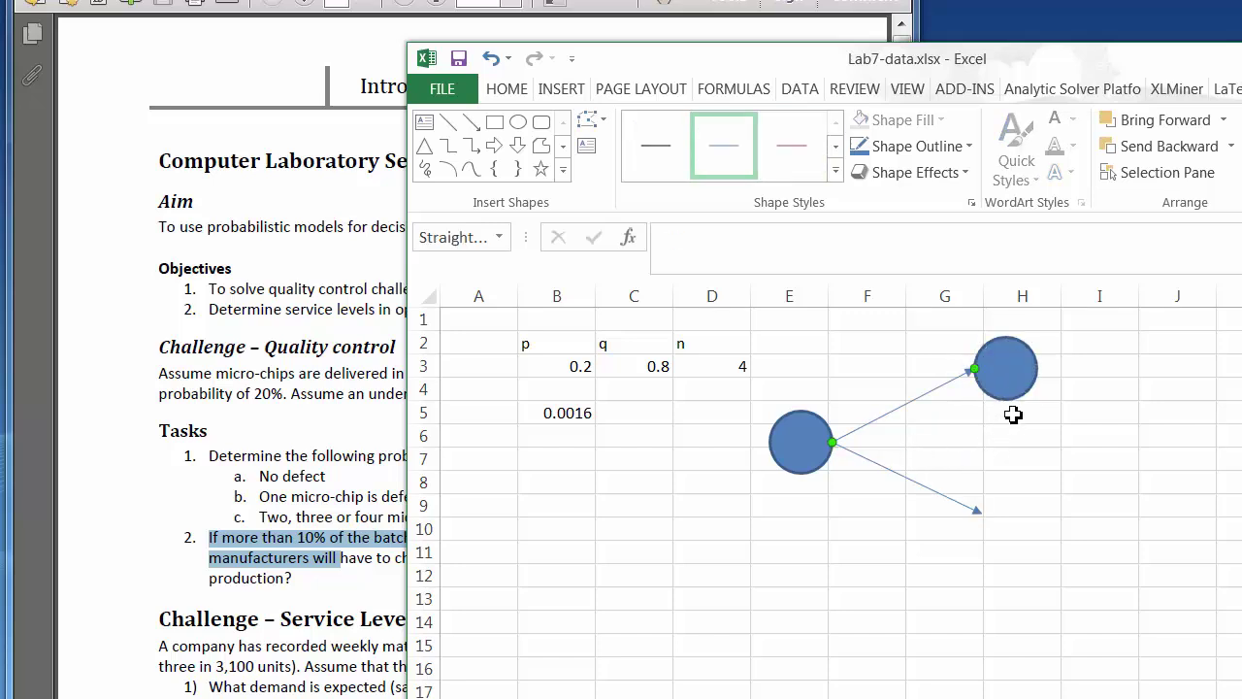
pyautogui.hotkey('ctrl', 'v')
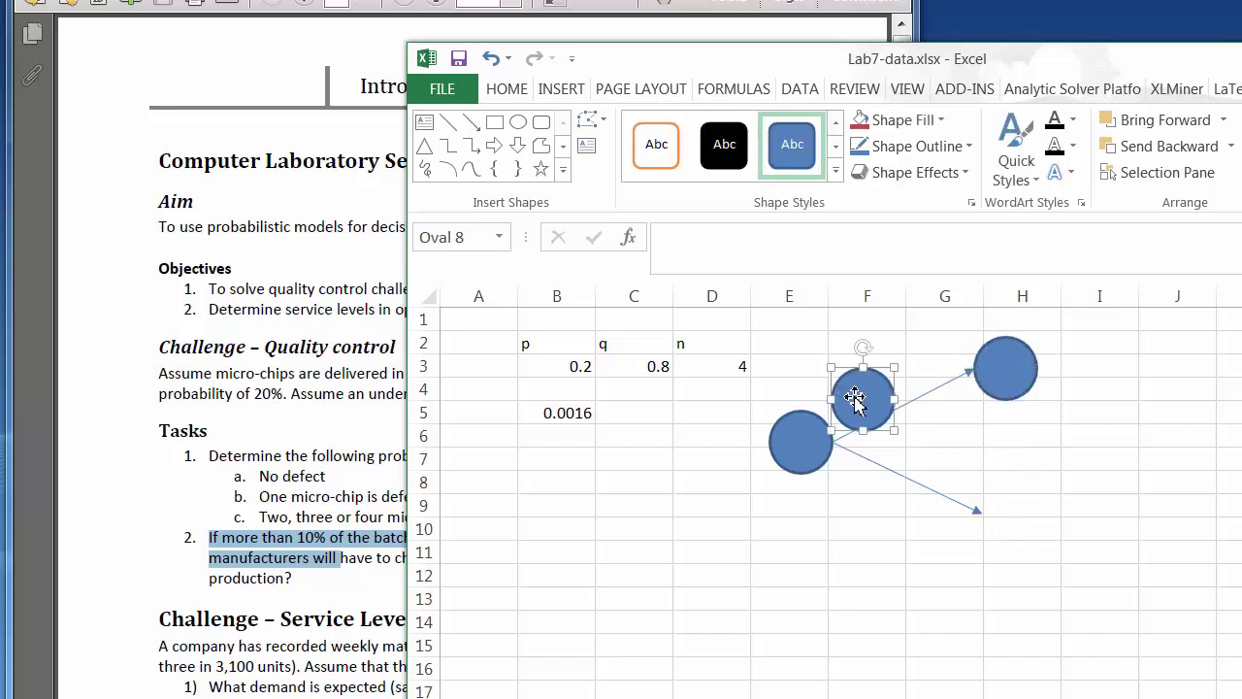
pyautogui.moveTo(854, 397); pyautogui.dragTo(1004, 522)
pyautogui.click(979, 511)
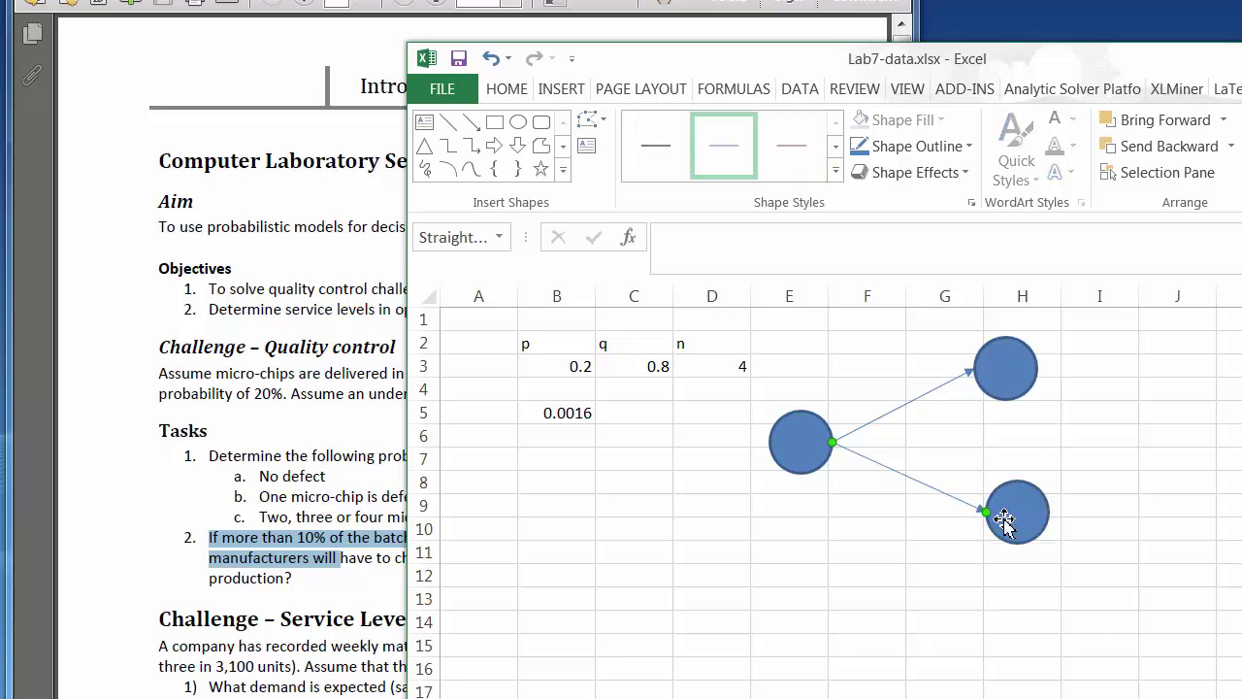
# Step: Shrink all three circles together and realign the diagram with the arrow tips
pyautogui.click(815, 443)
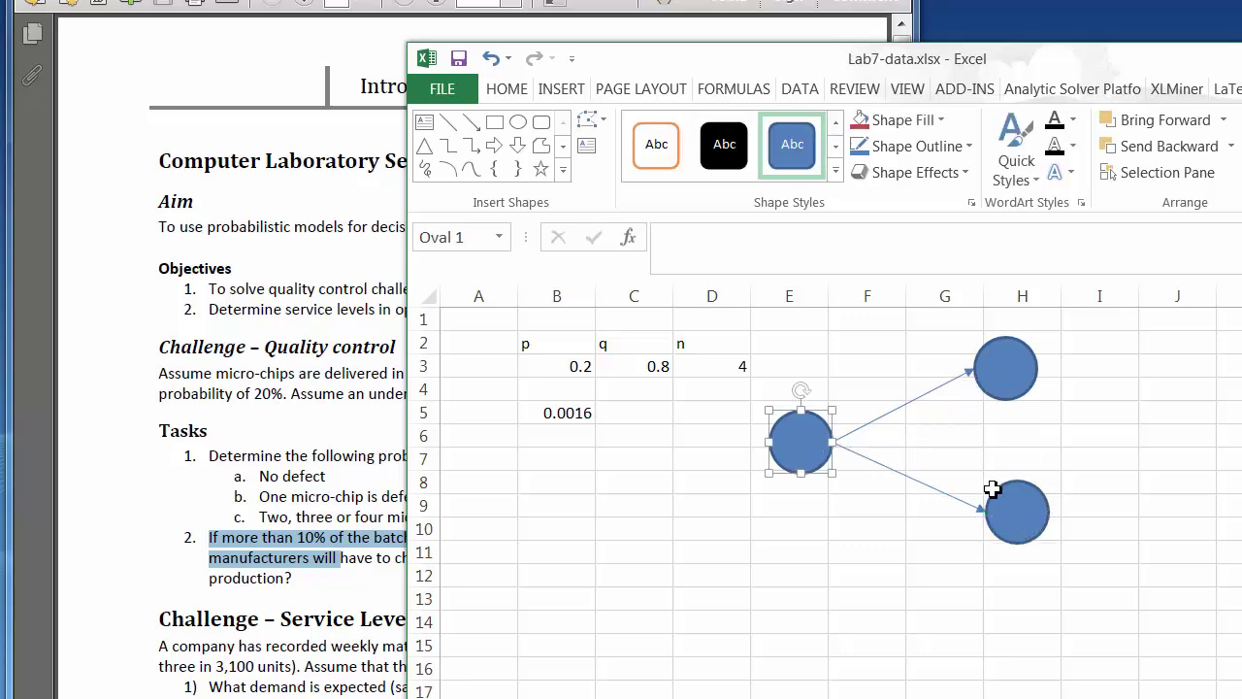
pyautogui.keyDown('shift'); pyautogui.click(1009, 375); pyautogui.keyUp('shift')
pyautogui.keyDown('shift'); pyautogui.click(1017, 514); pyautogui.keyUp('shift')
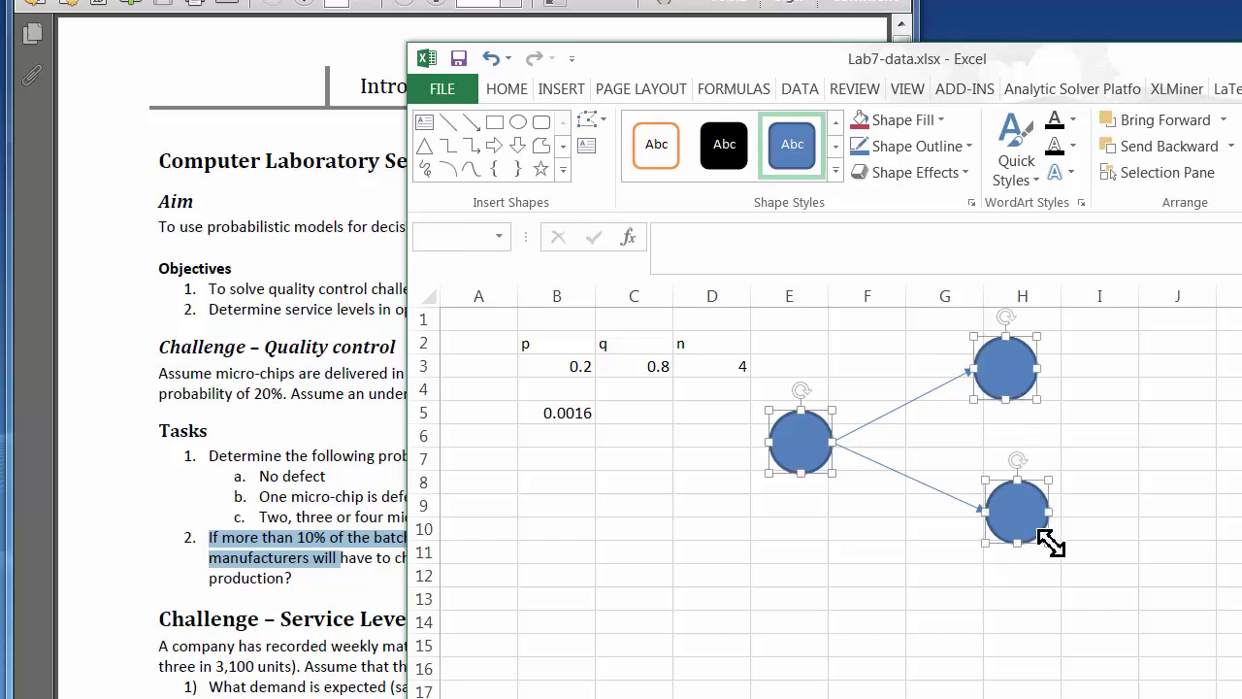
pyautogui.moveTo(1049, 542); pyautogui.dragTo(1020, 516)
pyautogui.moveTo(992, 359); pyautogui.dragTo(890, 387)
pyautogui.click(931, 437)
pyautogui.moveTo(999, 511); pyautogui.dragTo(887, 482)
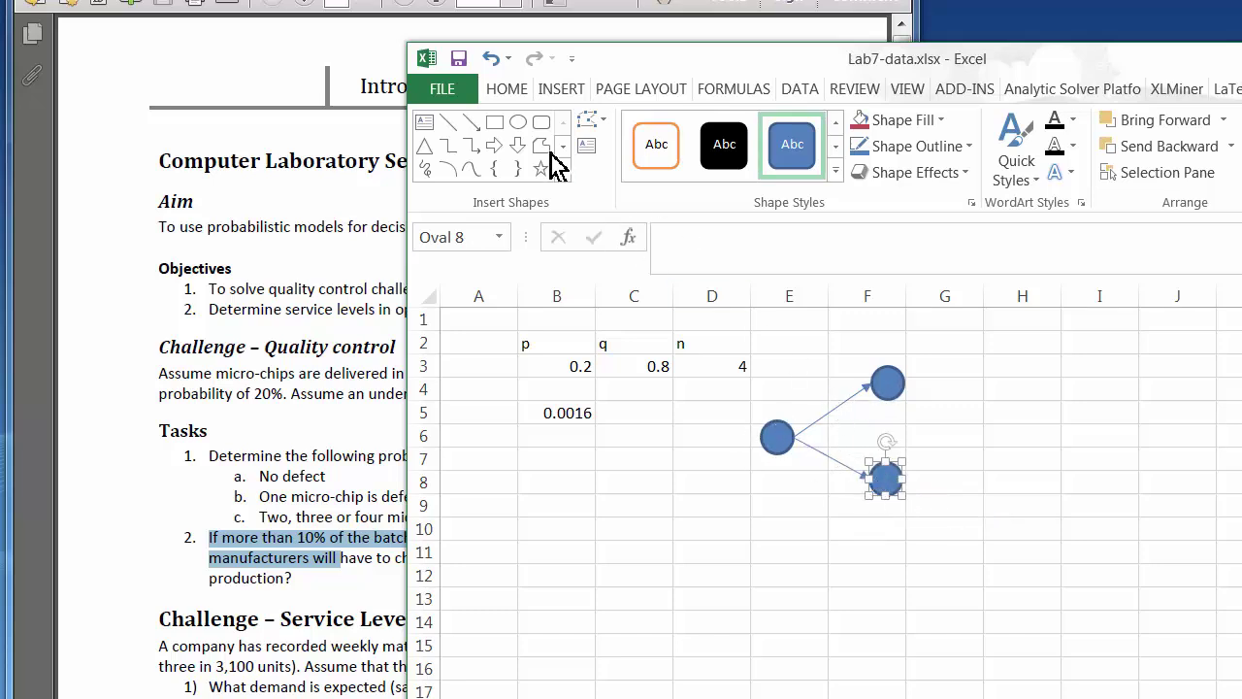
# Step: Add a text box labelled .2 above the upper arrow
pyautogui.click(495, 123)
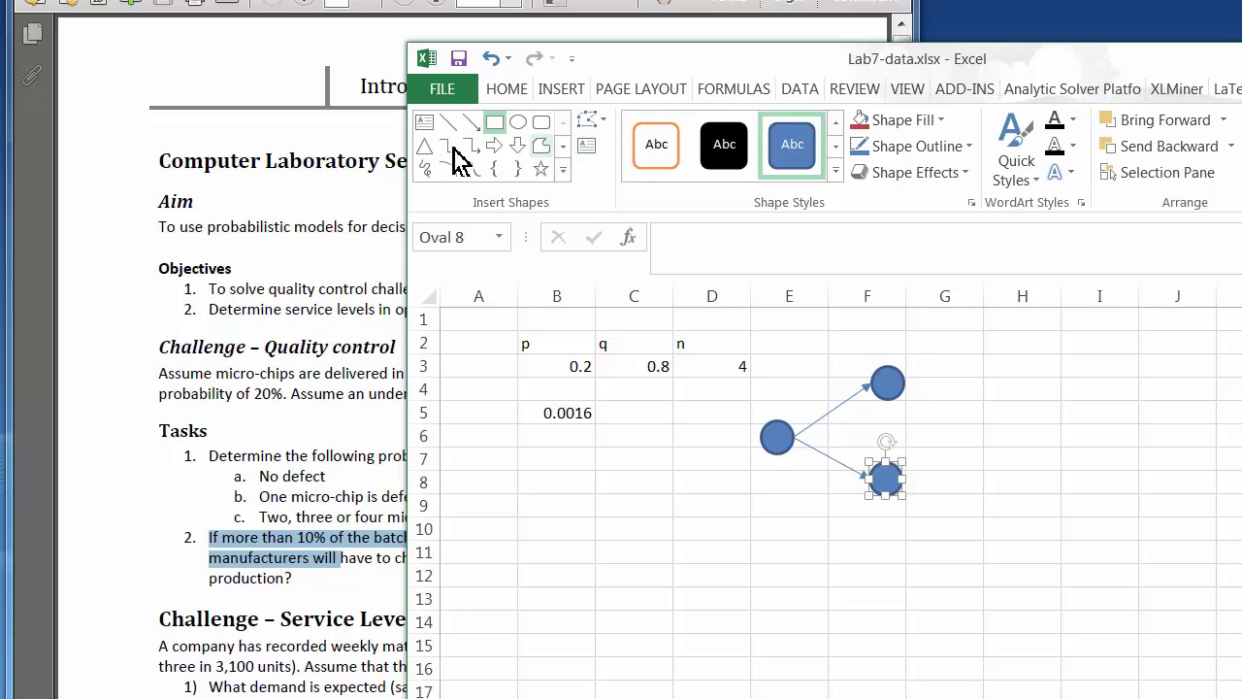
pyautogui.click(424, 123)
pyautogui.click(820, 394)
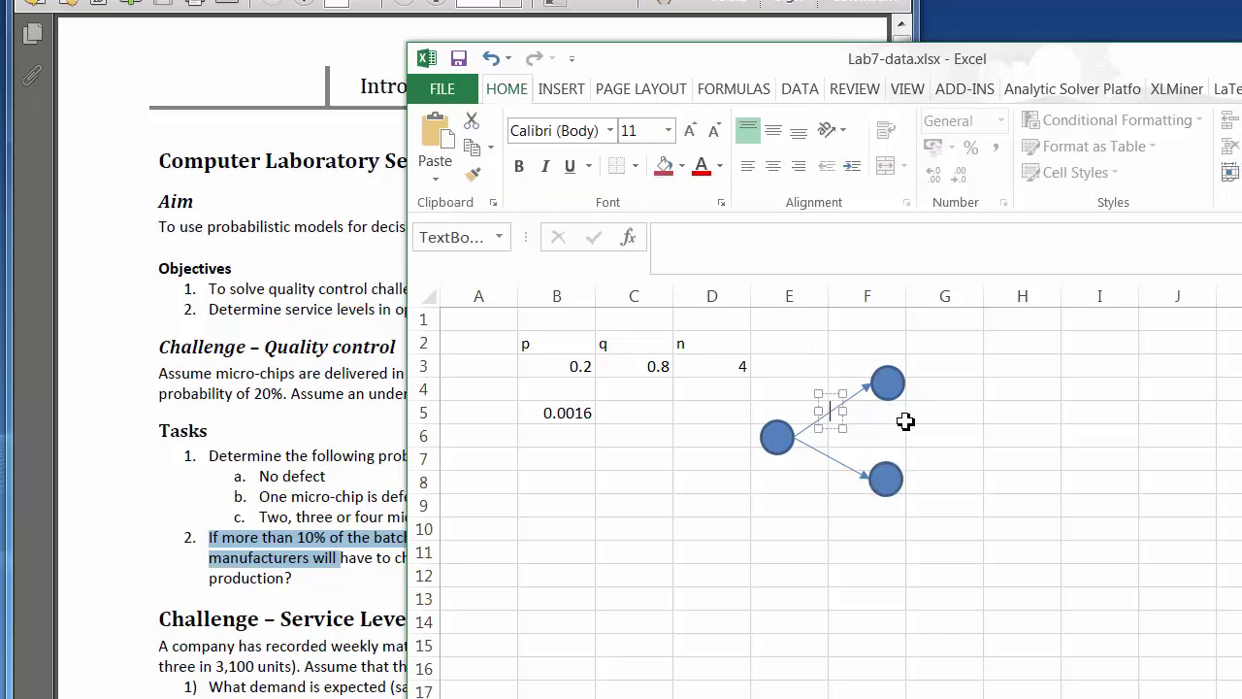
pyautogui.write('.2')
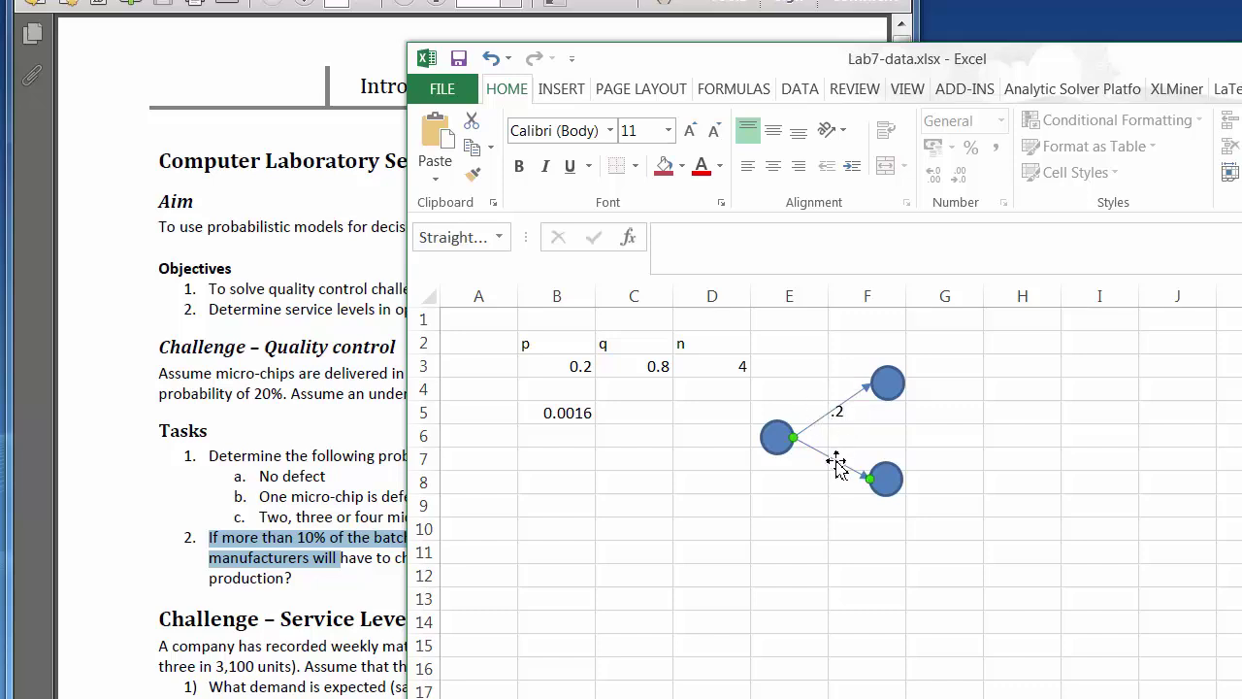
# Step: Copy the label beside the lower arrow and change it to .8
pyautogui.click(838, 462)
pyautogui.click(840, 412)
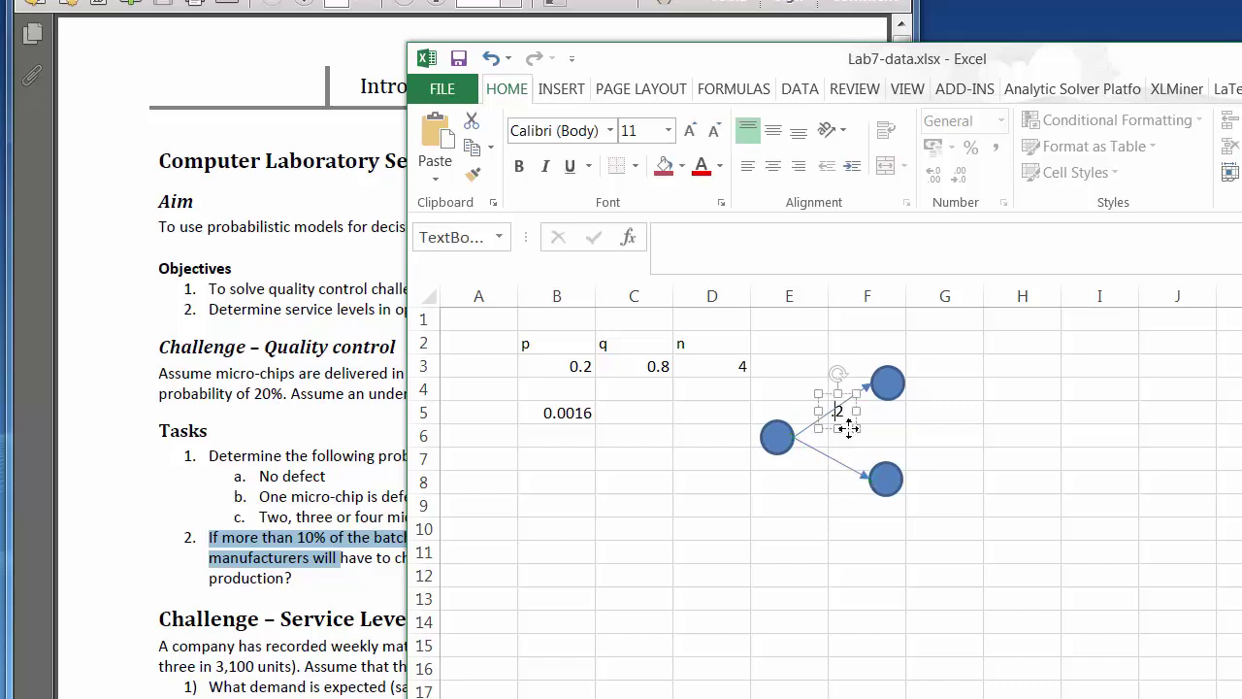
pyautogui.hotkey('ctrl', 'v')
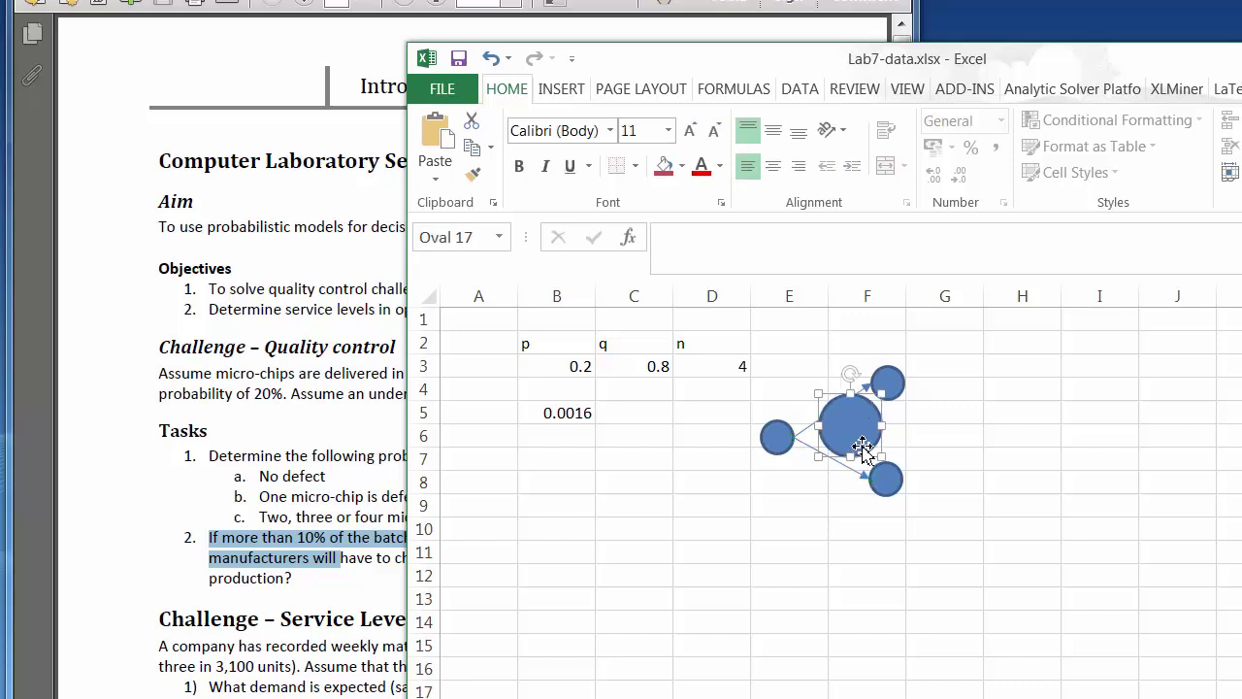
pyautogui.hotkey('ctrl', 'z')
pyautogui.click(846, 414)
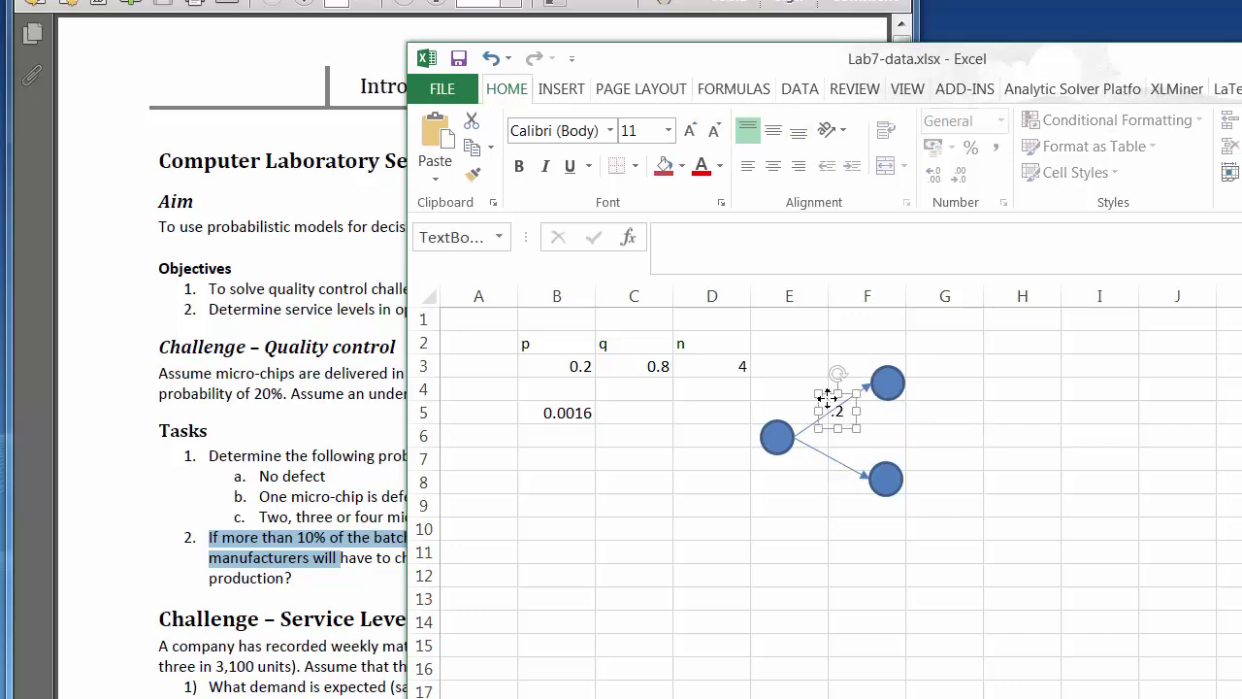
pyautogui.moveTo(826, 398); pyautogui.dragTo(816, 487)
pyautogui.click(816, 488)
pyautogui.press('BackSpace')
pyautogui.write('8')
pyautogui.click(879, 513)
# Step: Nudge the .2 label into place and select the root, arrows, labels and child nodes together
pyautogui.click(821, 472)
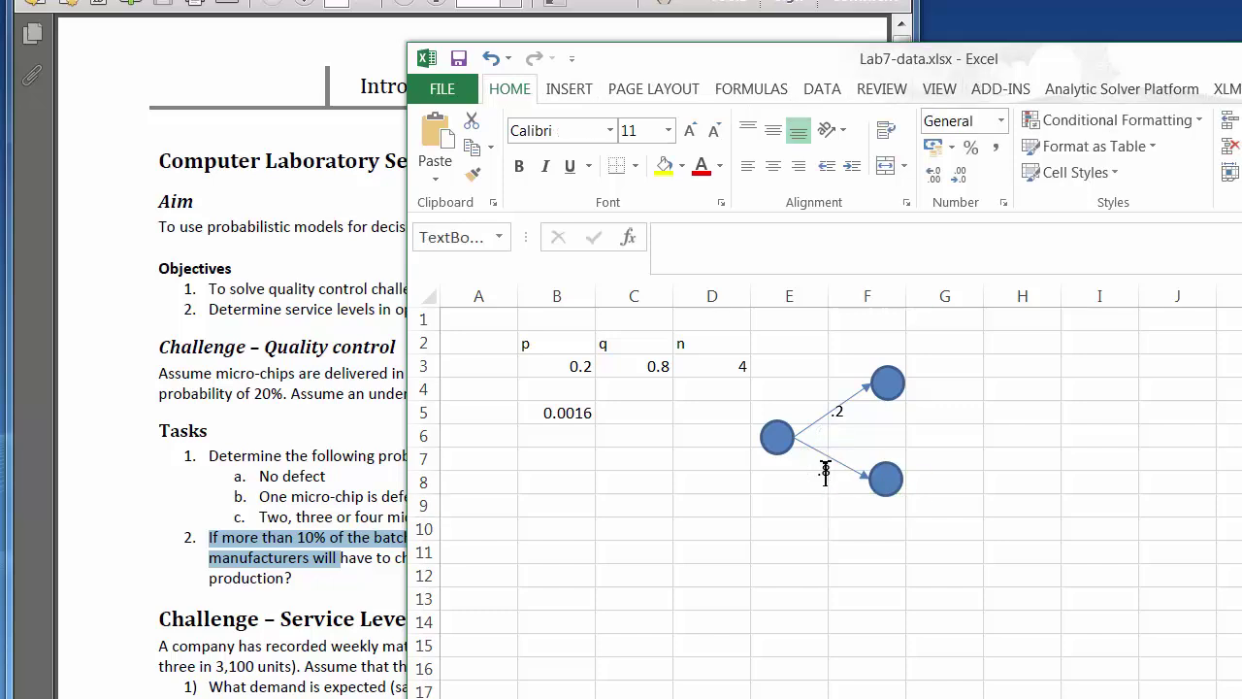
pyautogui.click(846, 403)
pyautogui.moveTo(830, 392); pyautogui.dragTo(817, 389)
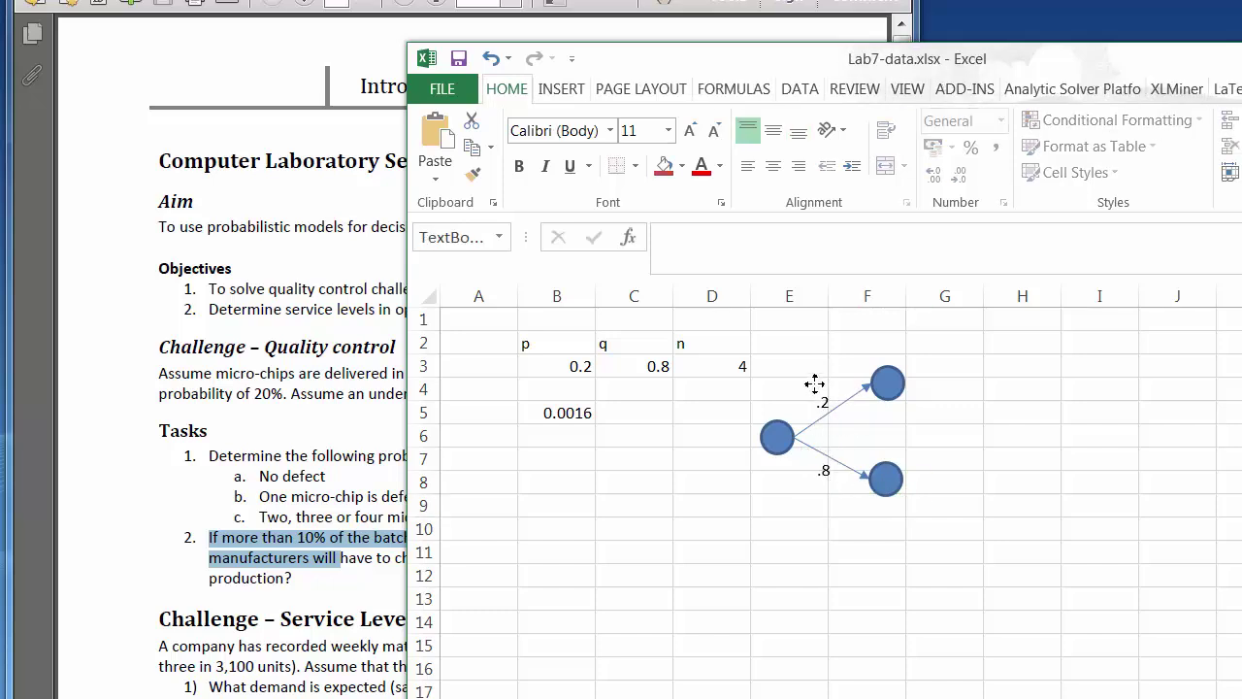
pyautogui.click(778, 435)
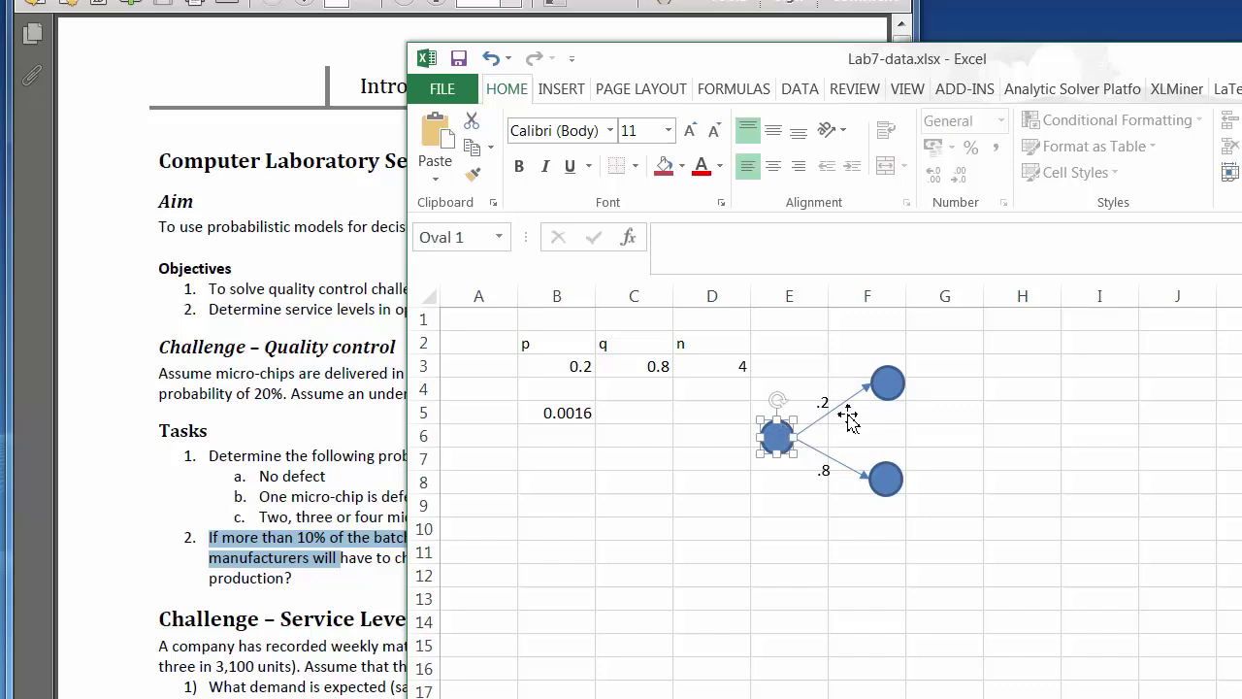
pyautogui.click(847, 415)
pyautogui.keyDown('shift'); pyautogui.click(824, 467); pyautogui.keyUp('shift')
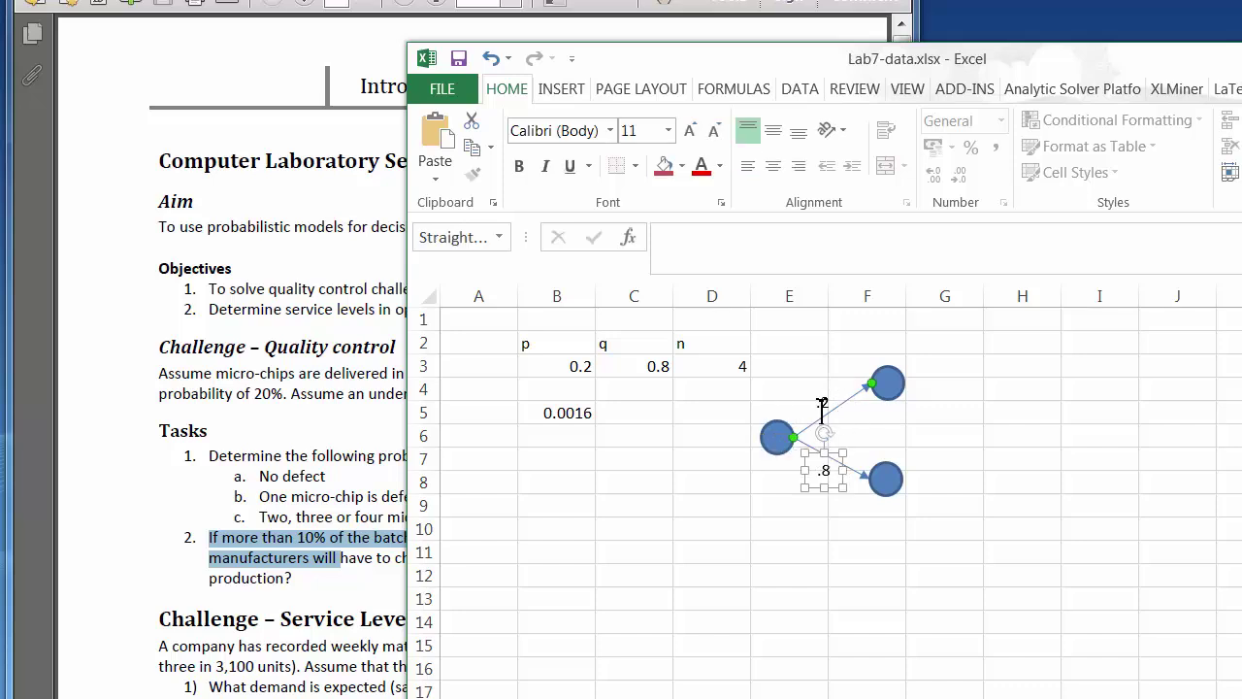
pyautogui.keyDown('shift'); pyautogui.click(826, 404); pyautogui.keyUp('shift')
pyautogui.keyDown('shift'); pyautogui.click(884, 478); pyautogui.keyUp('shift')
pyautogui.keyDown('shift'); pyautogui.click(891, 375); pyautogui.keyUp('shift')
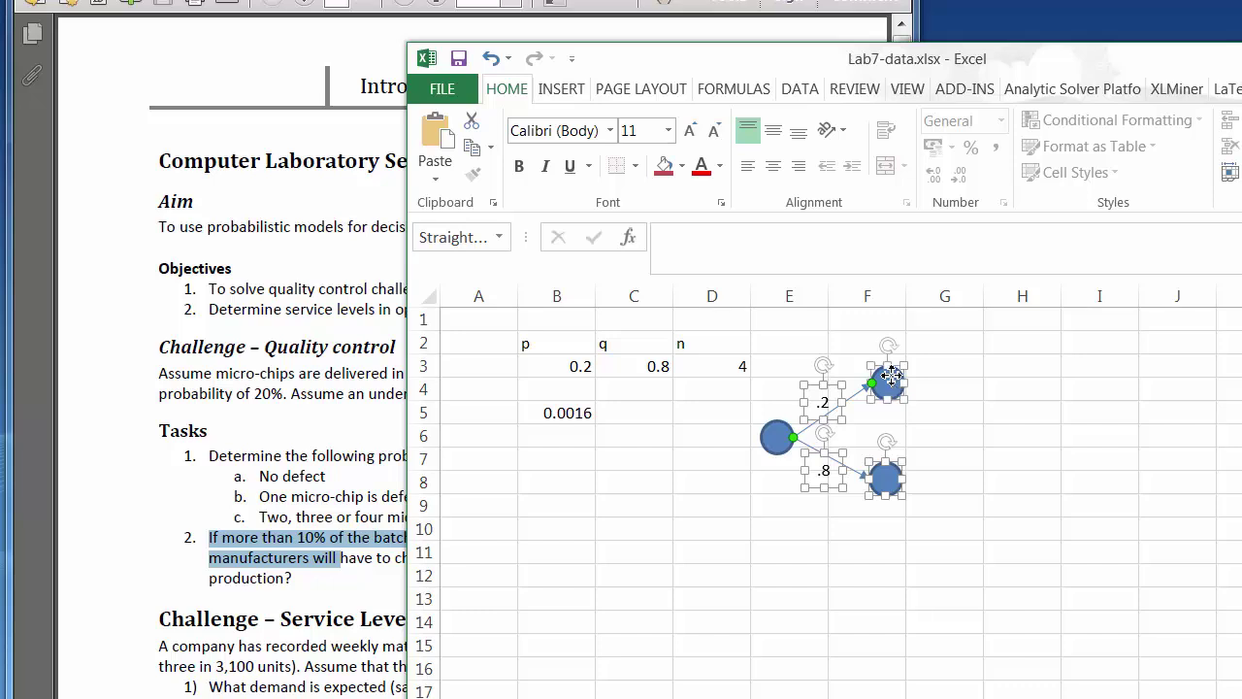
pyautogui.keyDown('shift'); pyautogui.click(859, 471); pyautogui.keyUp('shift')
# Step: Select the .2/.8 labels and child nodes of the first branch and copy them
pyautogui.click(967, 434)
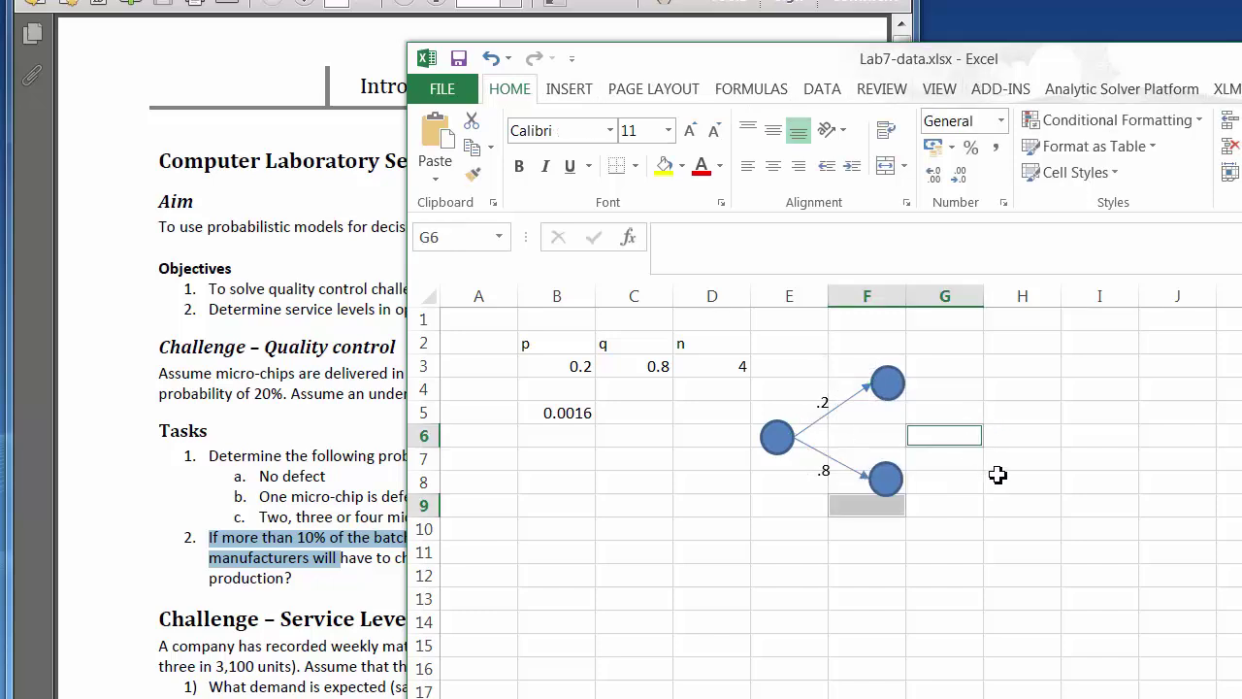
pyautogui.click(845, 417)
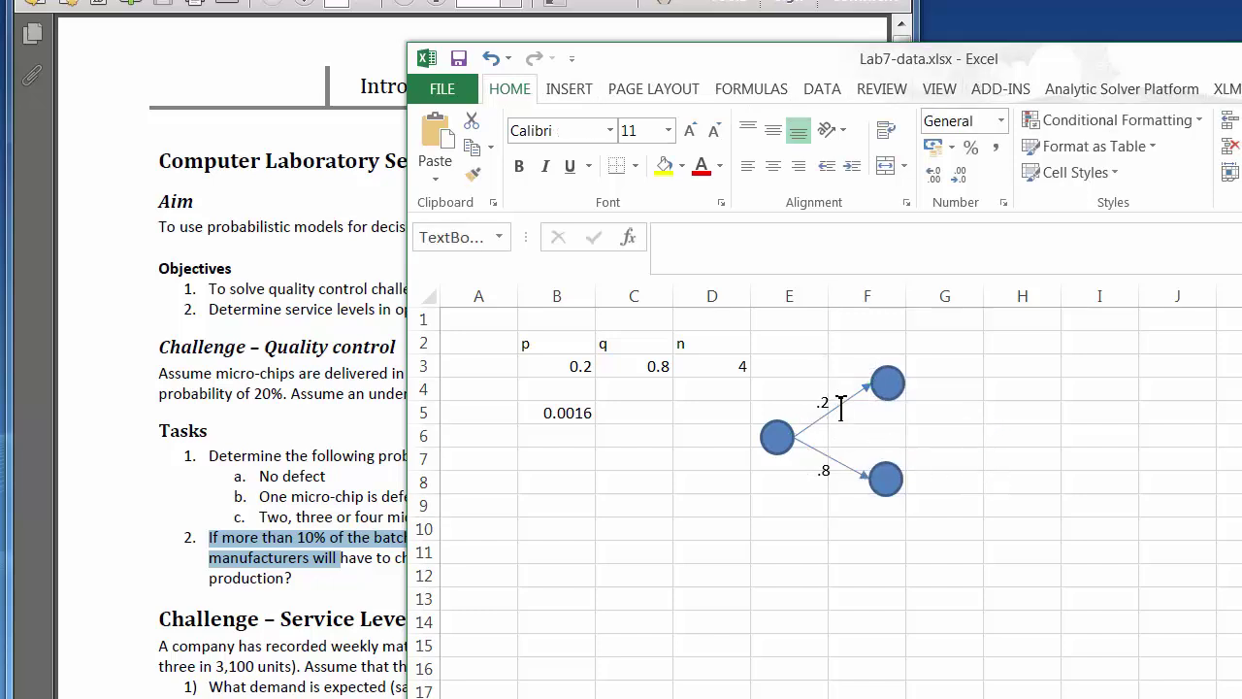
pyautogui.click(891, 390)
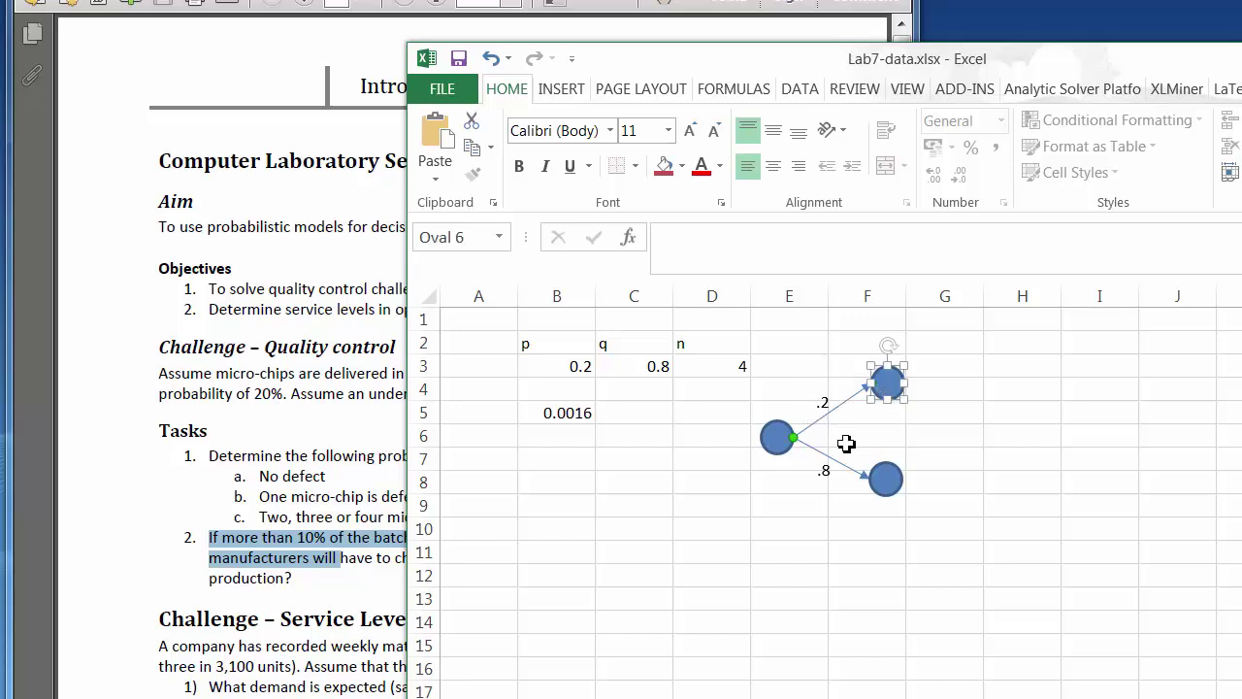
pyautogui.keyDown('shift'); pyautogui.click(829, 404); pyautogui.keyUp('shift')
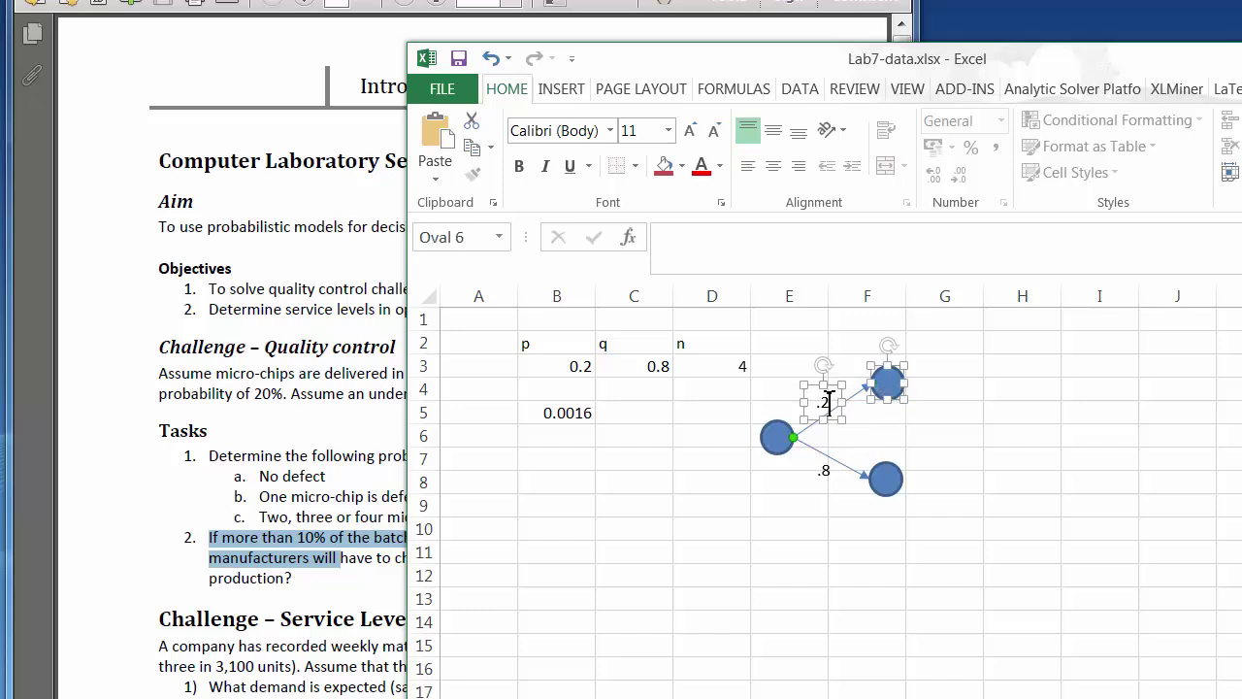
pyautogui.keyDown('shift'); pyautogui.click(824, 471); pyautogui.keyUp('shift')
pyautogui.keyDown('shift'); pyautogui.click(886, 480); pyautogui.keyUp('shift')
pyautogui.rightClick(891, 485)
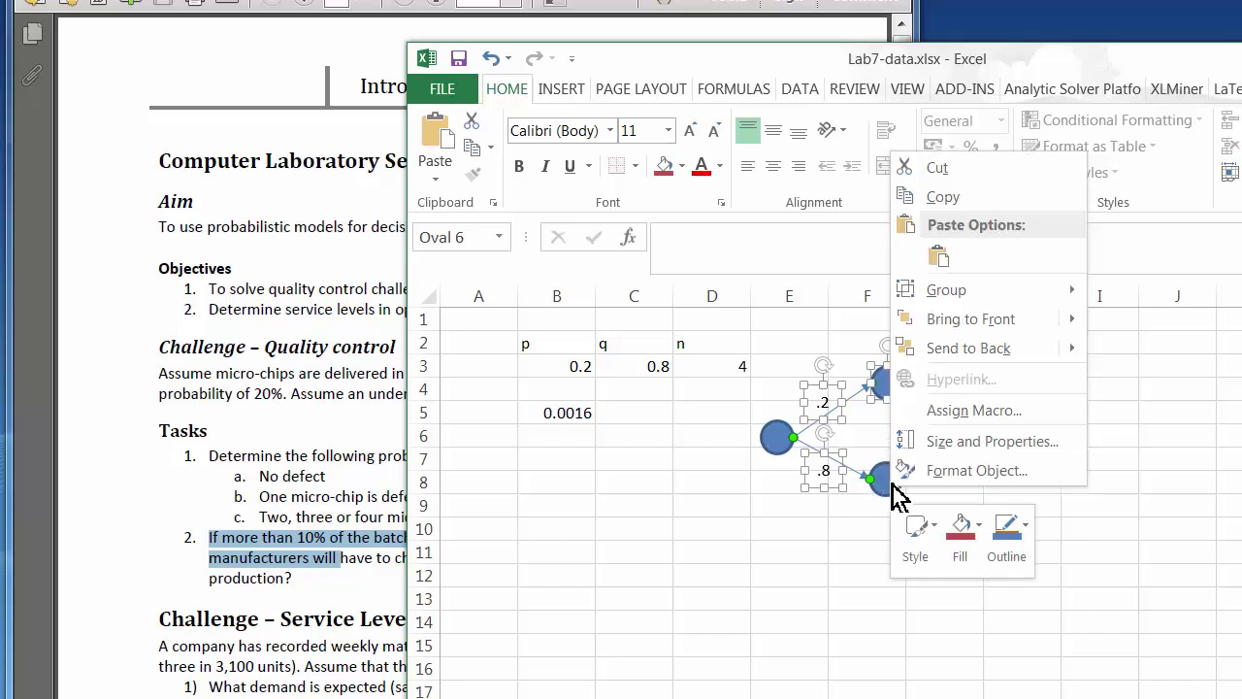
pyautogui.rightClick(881, 481)
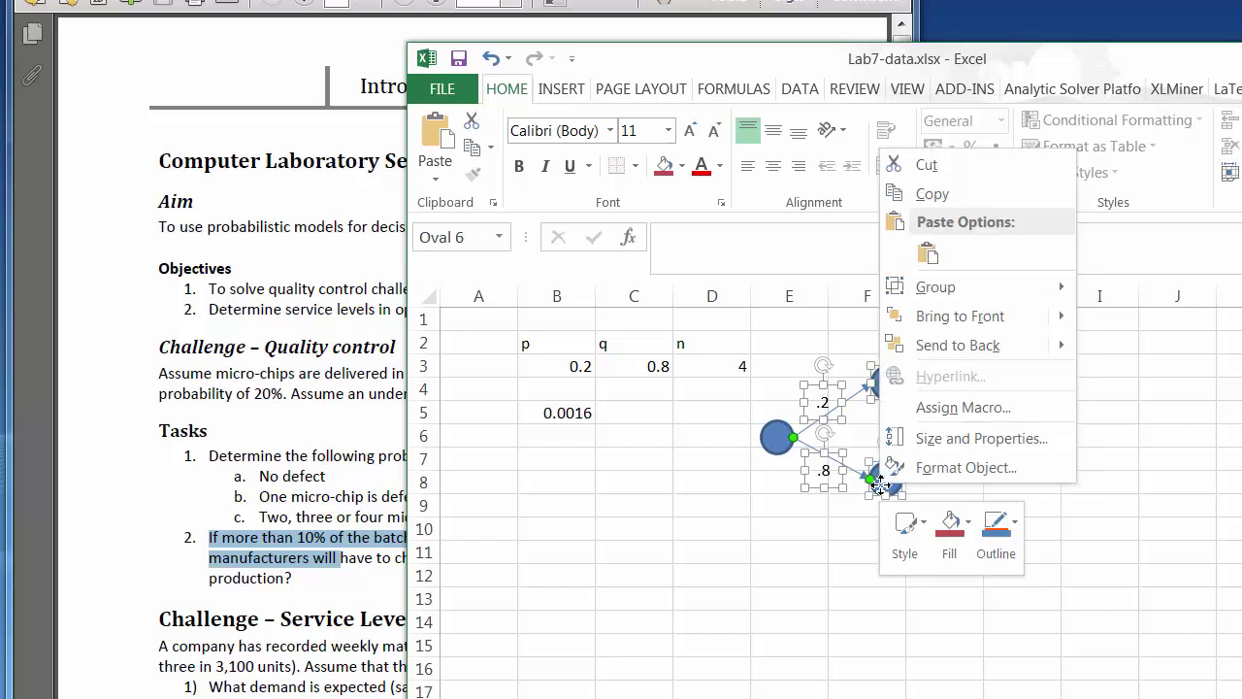
pyautogui.click(953, 199)
# Step: Paste branch copies onto the upper node in columns G–H and off the lower node
pyautogui.hotkey('ctrl', 'v')
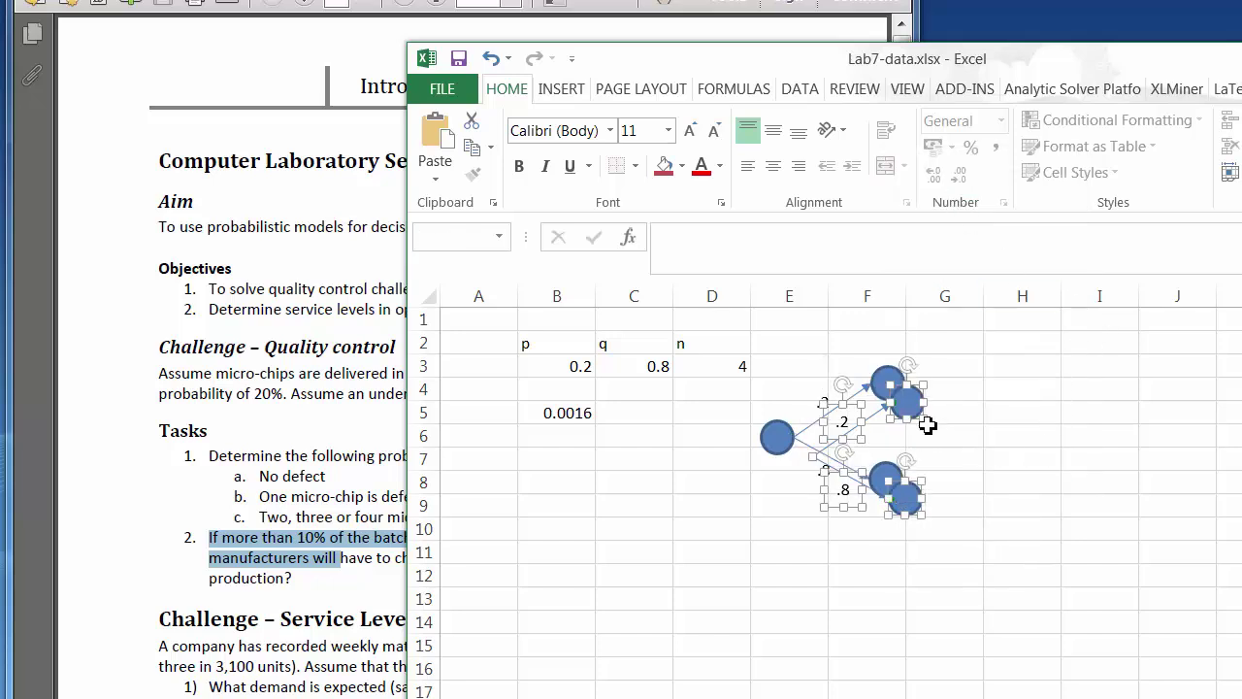
pyautogui.moveTo(900, 382); pyautogui.dragTo(1241, 407)
pyautogui.hotkey('ctrl', 'v')
pyautogui.hotkey('ctrl', 'v')
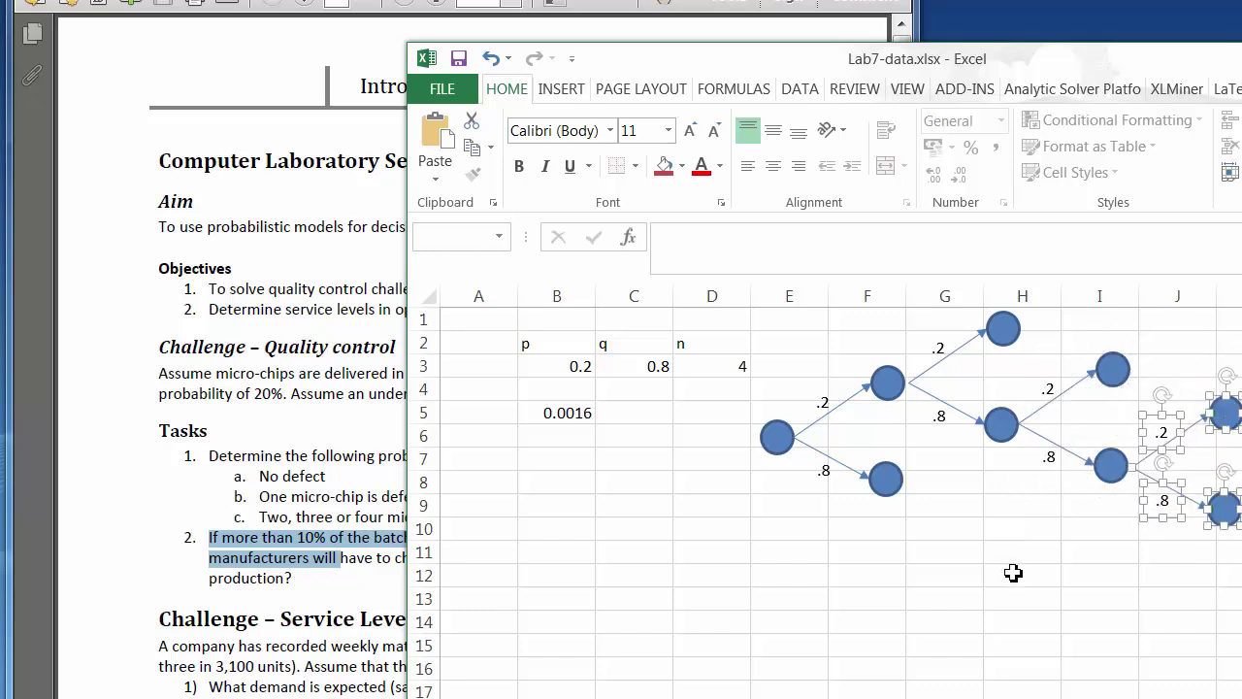
pyautogui.hotkey('ctrl', 'v')
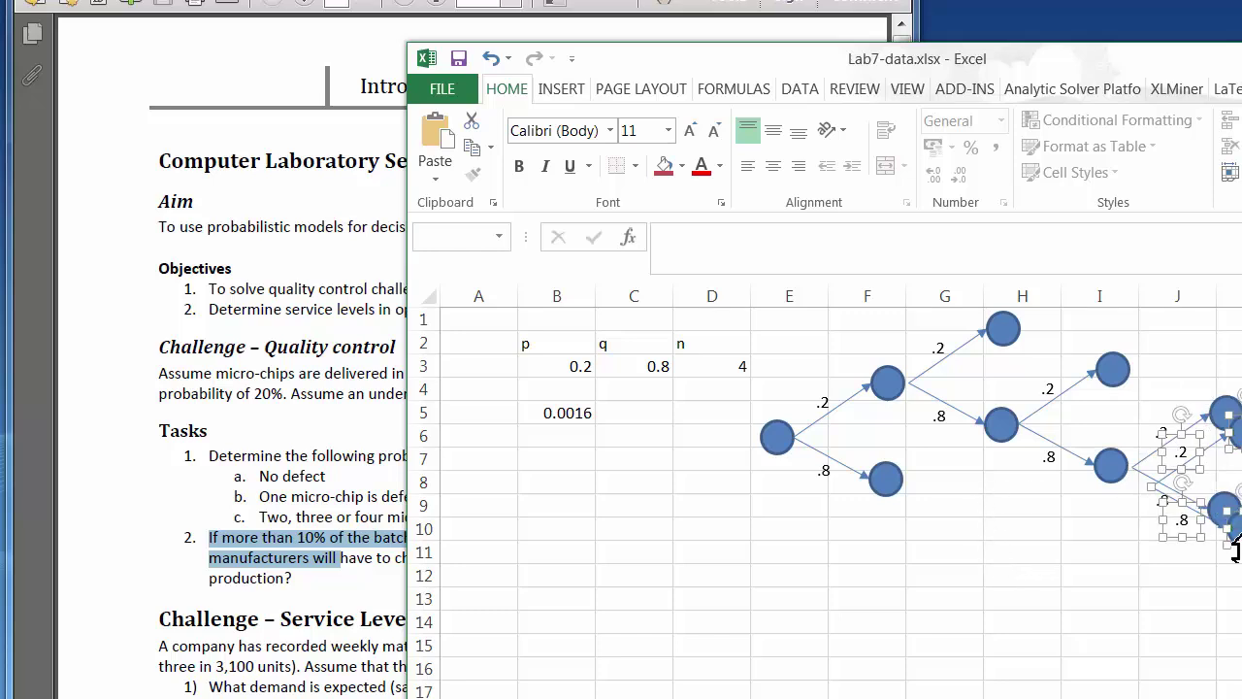
pyautogui.moveTo(1235, 548); pyautogui.dragTo(1000, 579)
# Step: Move the lower first-level node down beside its new branch near F10
pyautogui.click(891, 530)
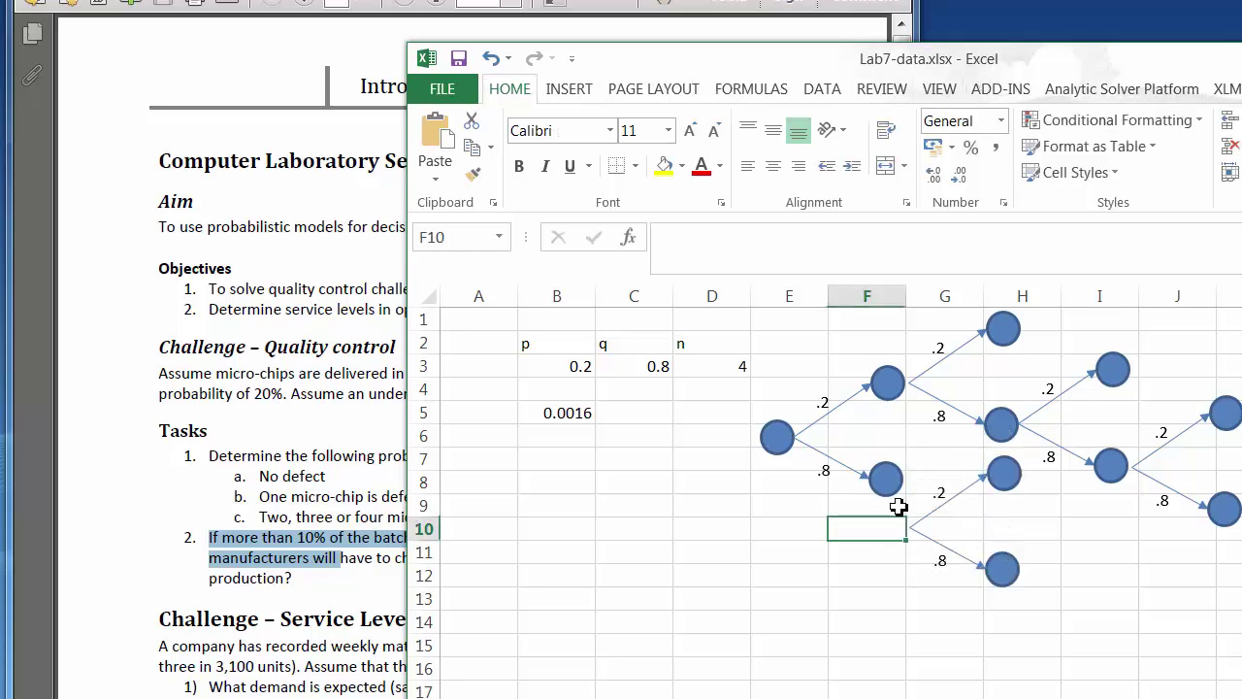
pyautogui.click(896, 488)
pyautogui.moveTo(902, 496); pyautogui.dragTo(916, 522)
pyautogui.hotkey('ctrl', 'z')
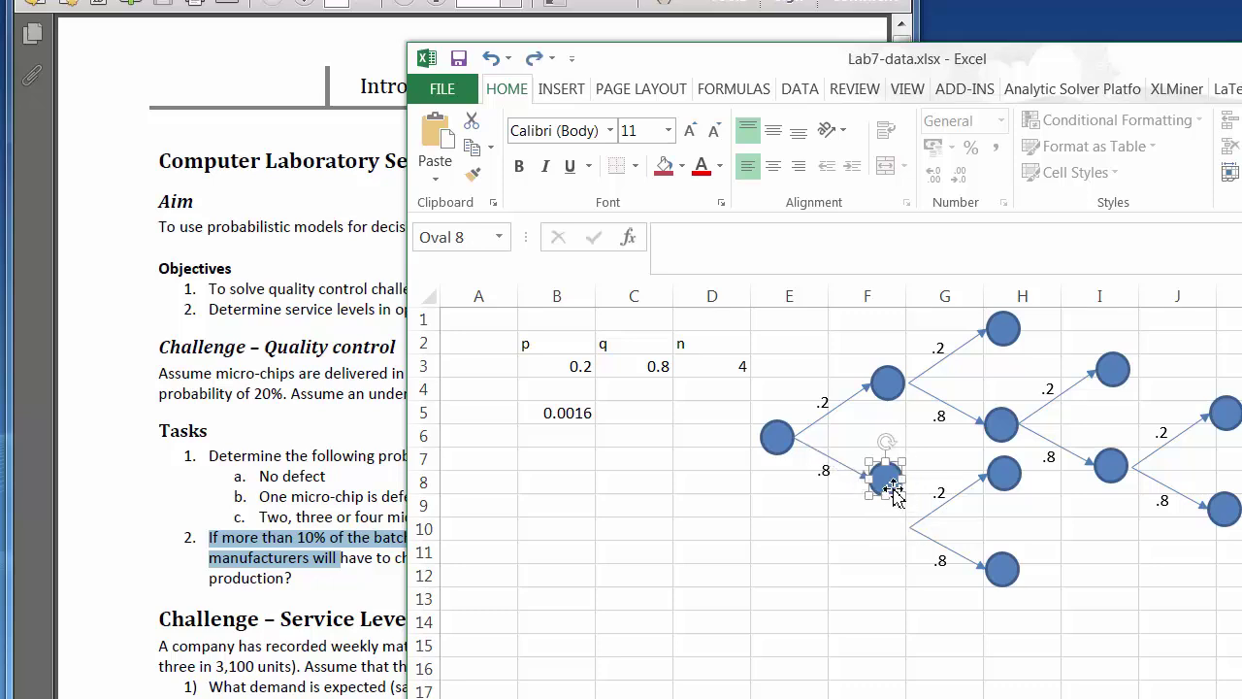
pyautogui.moveTo(883, 478); pyautogui.dragTo(904, 527)
pyautogui.click(1083, 548)
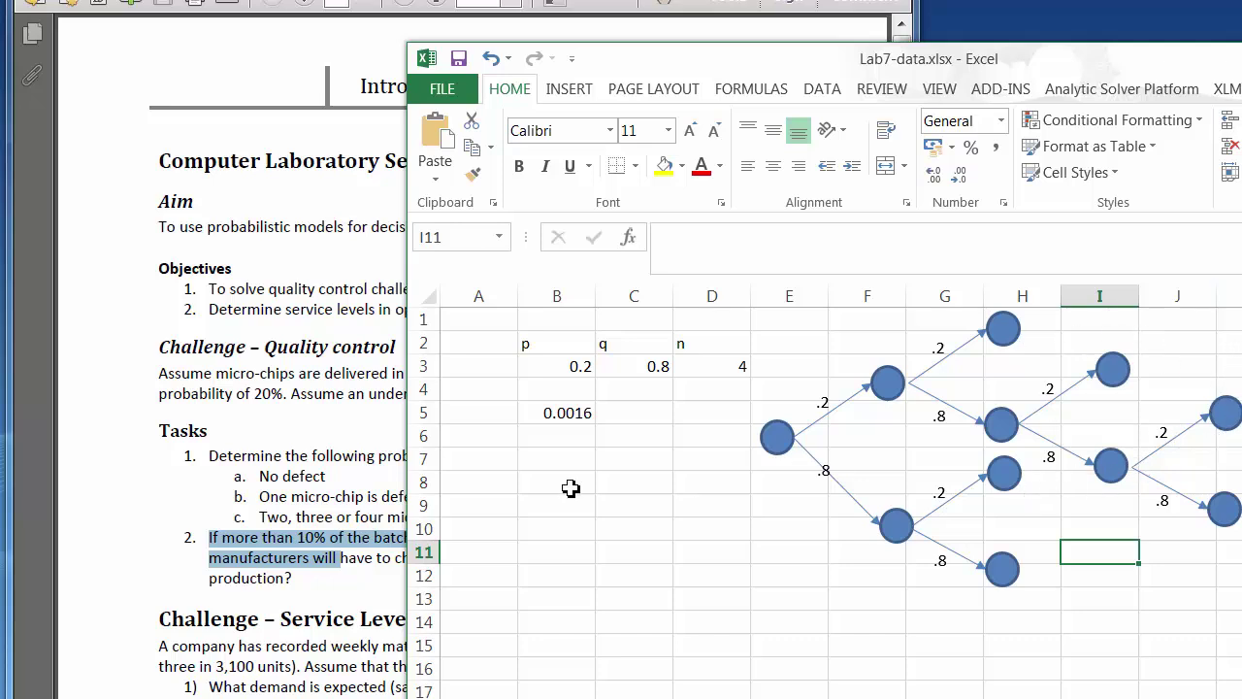
pyautogui.click(509, 460)
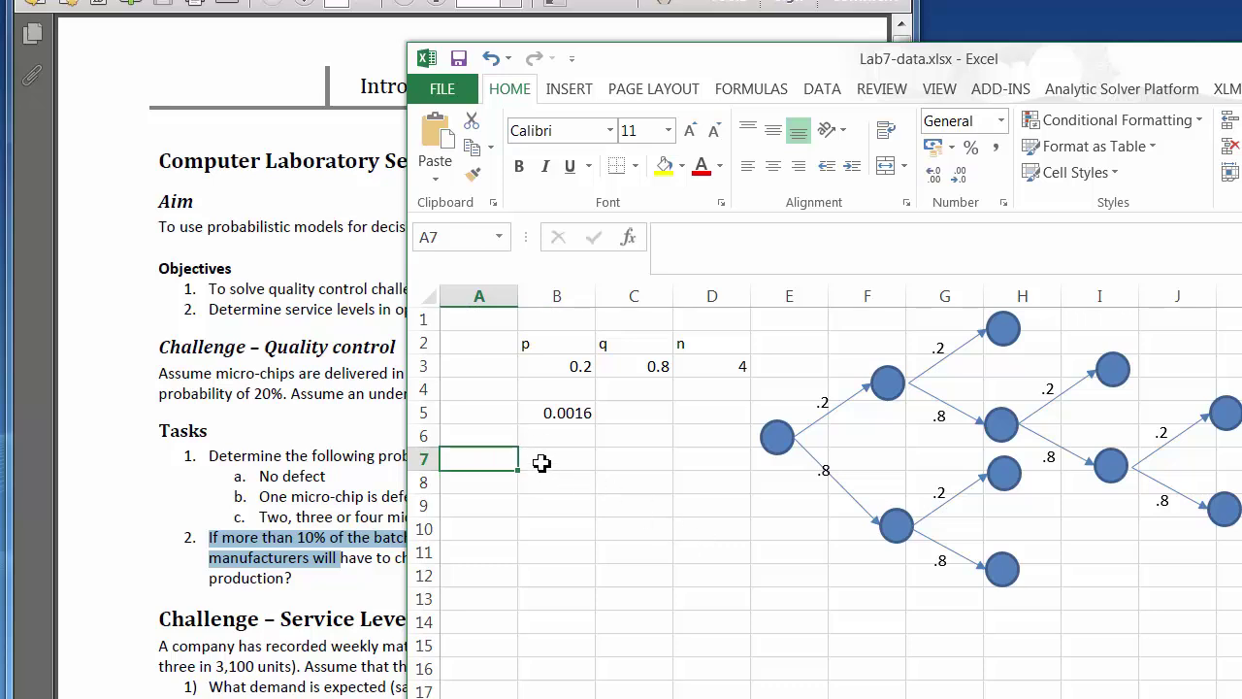
pyautogui.click(541, 460)
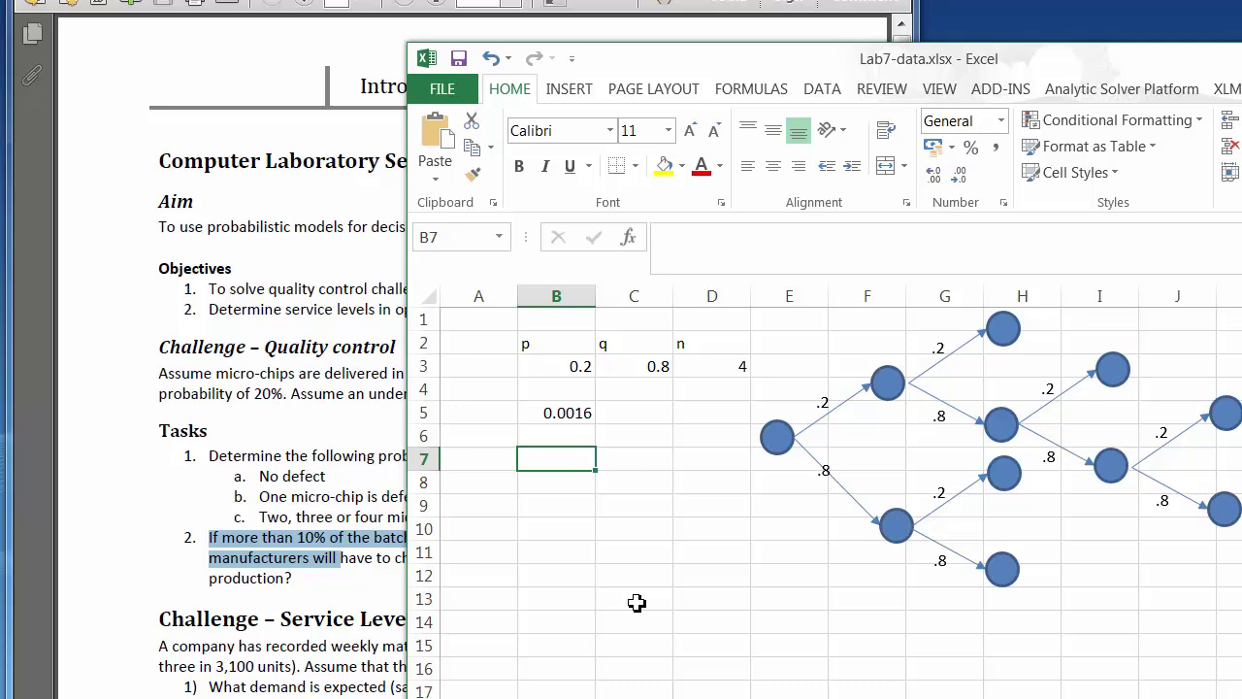
# Step: Type the #defective heading in B7 with 0 and 1 below it
pyautogui.write('c')
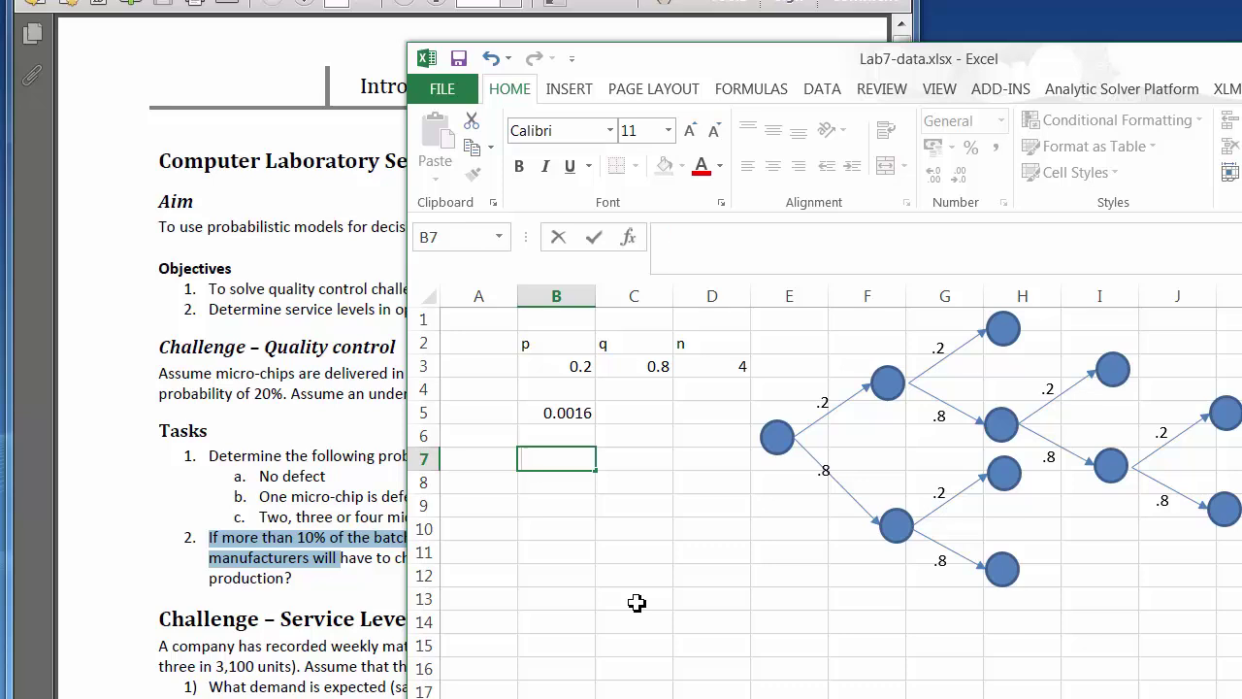
pyautogui.write('#defective')
pyautogui.press('Return')
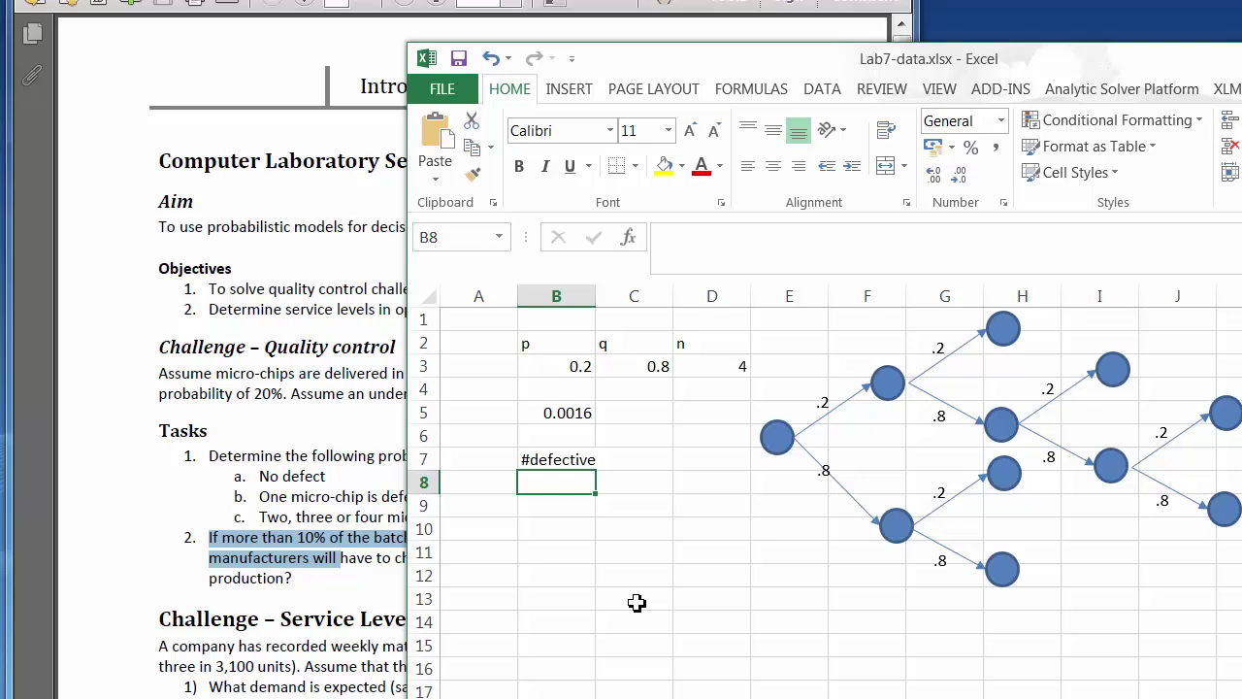
pyautogui.write('0')
pyautogui.press('Return')
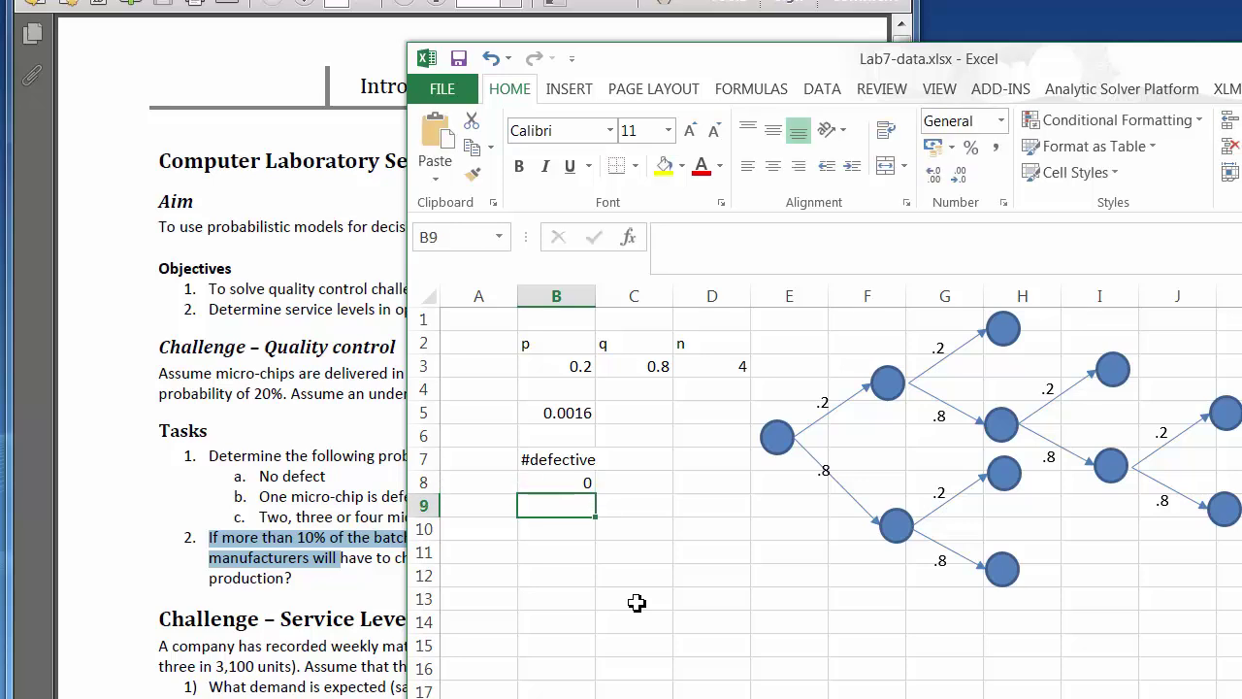
pyautogui.write('1')
pyautogui.press('Return')
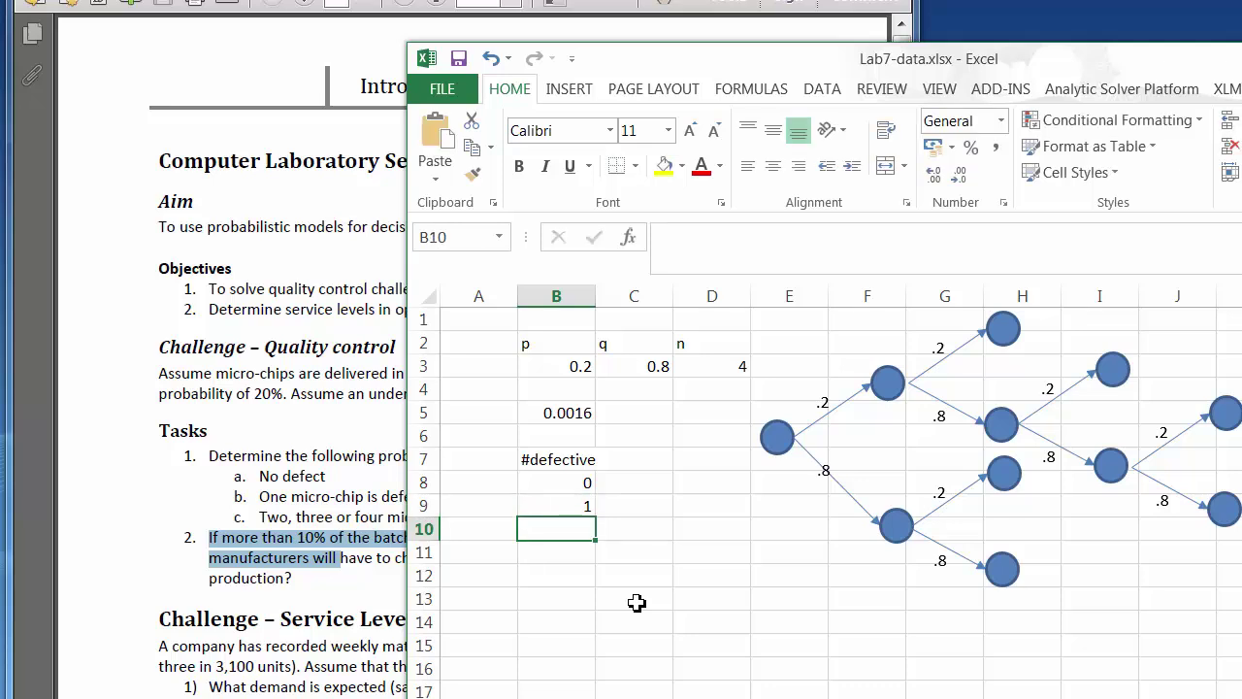
# Step: Fill the defect counts down to 4 in B12 and start the next heading in C7
pyautogui.click(587, 483)
pyautogui.hotkey('shift', 'Down')
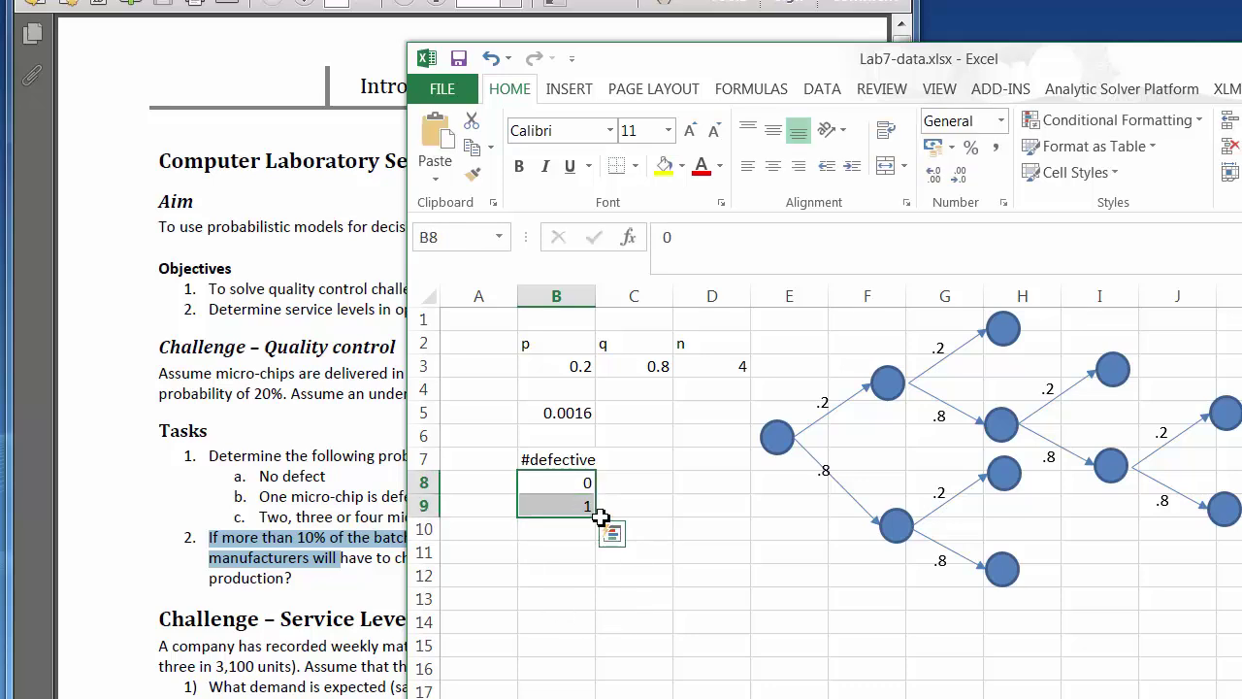
pyautogui.moveTo(599, 517); pyautogui.dragTo(600, 576)
pyautogui.click(571, 575)
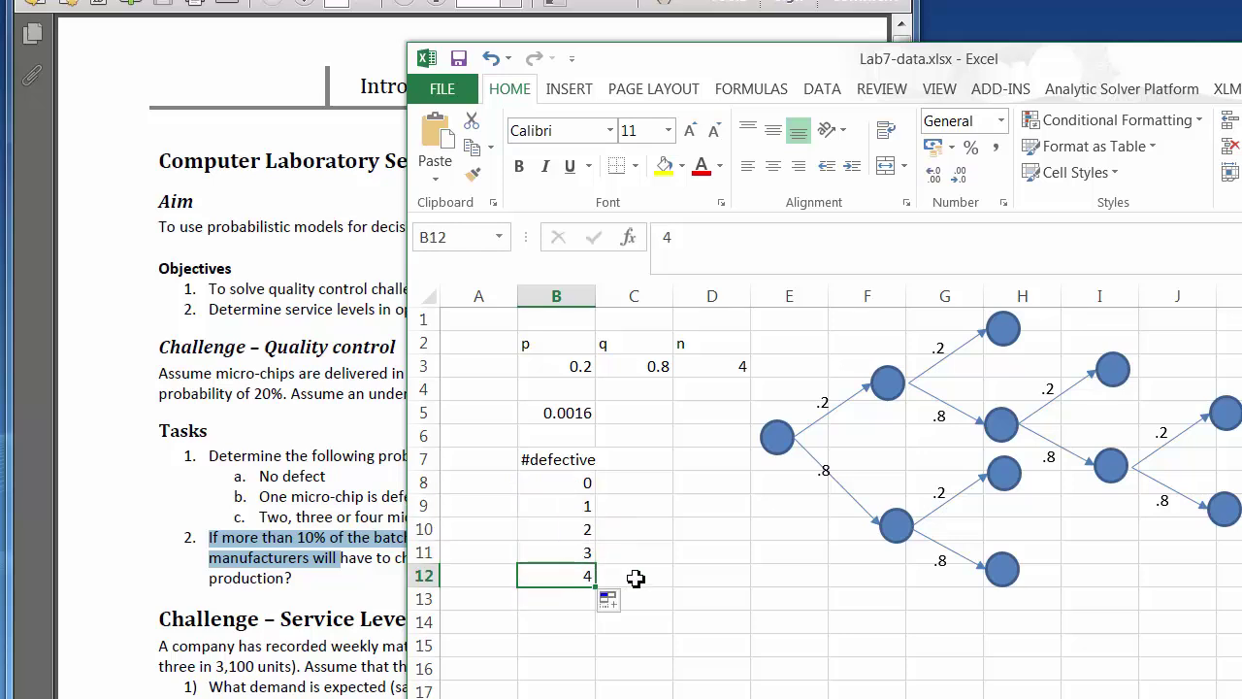
pyautogui.click(624, 462)
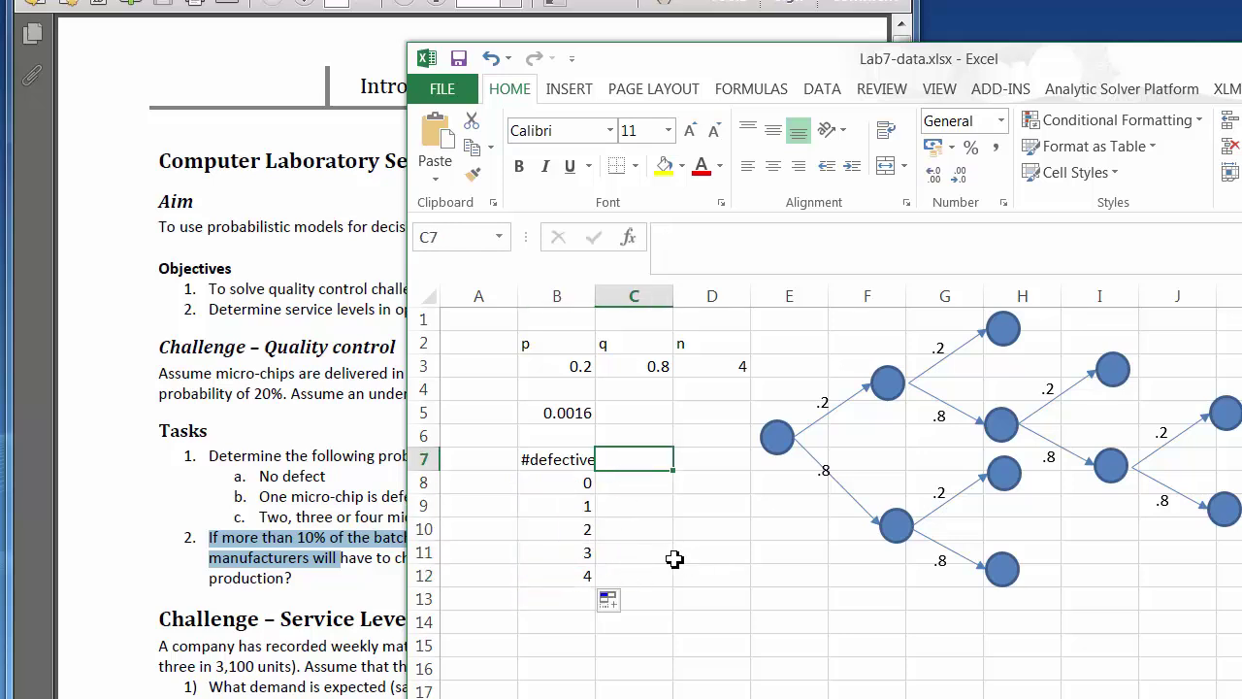
pyautogui.write('co')
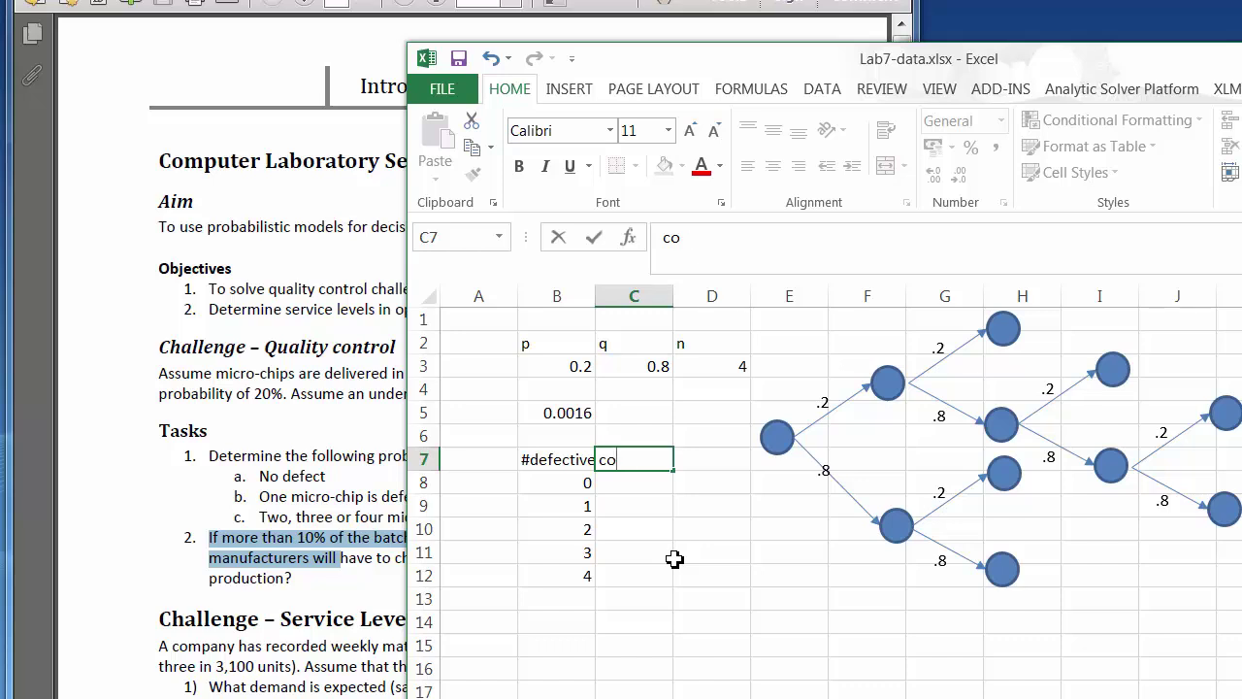
# Step: Head C7 'combination' and enter =COMBIN(n,B8) in C8 via Insert Function
pyautogui.write('mbinations')
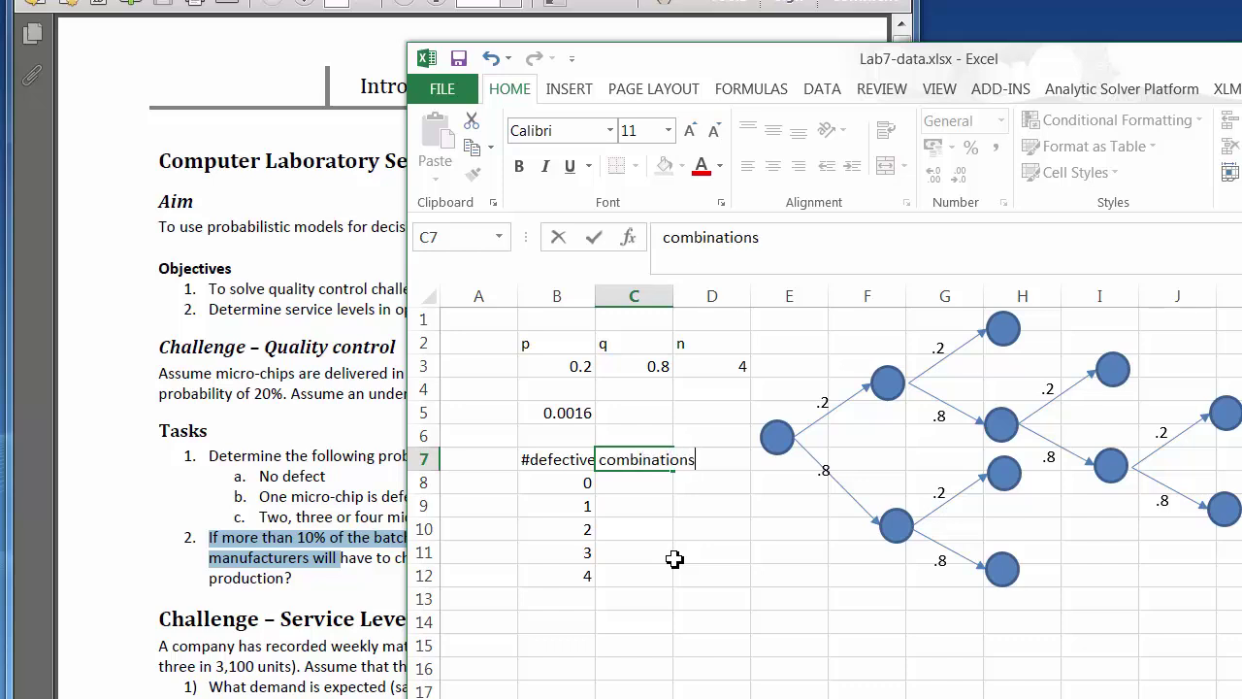
pyautogui.press('Return')
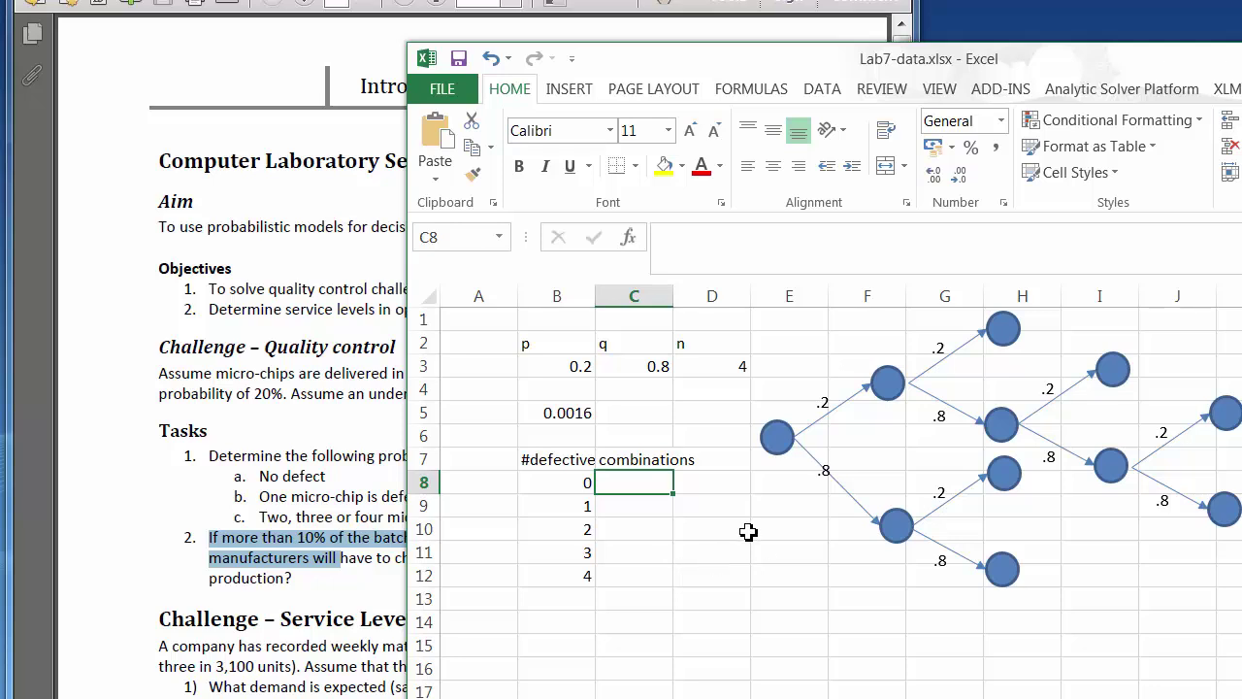
pyautogui.click(629, 236)
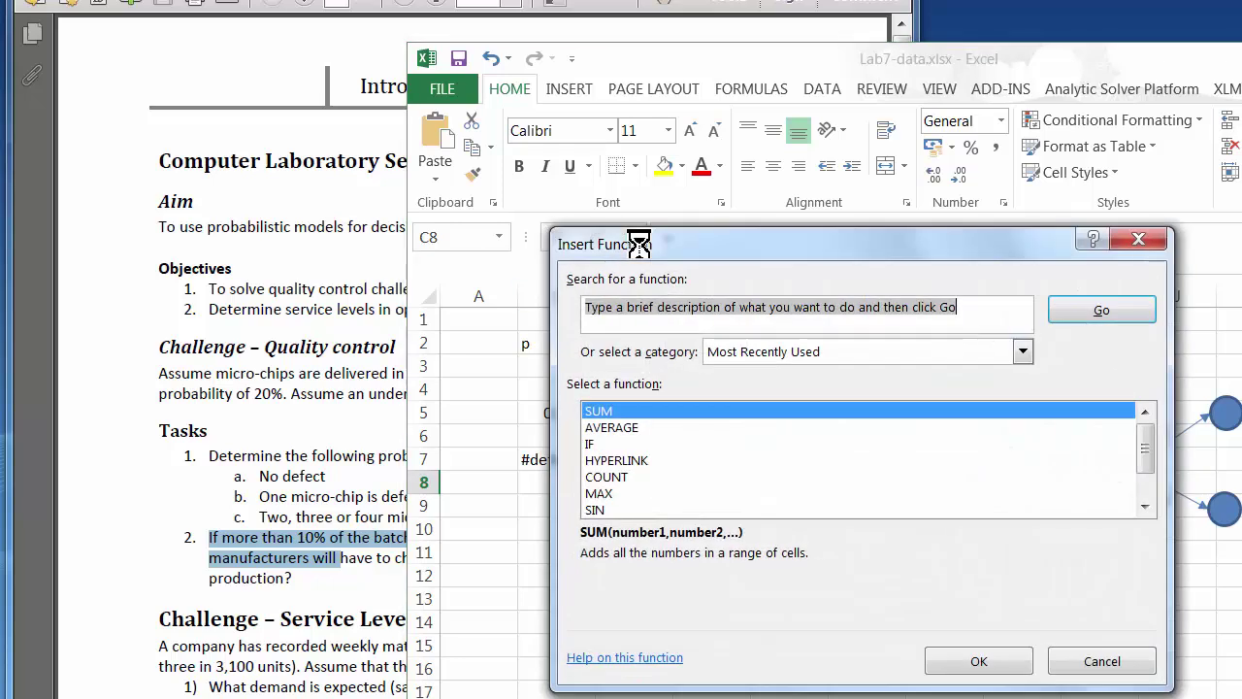
pyautogui.write('combination')
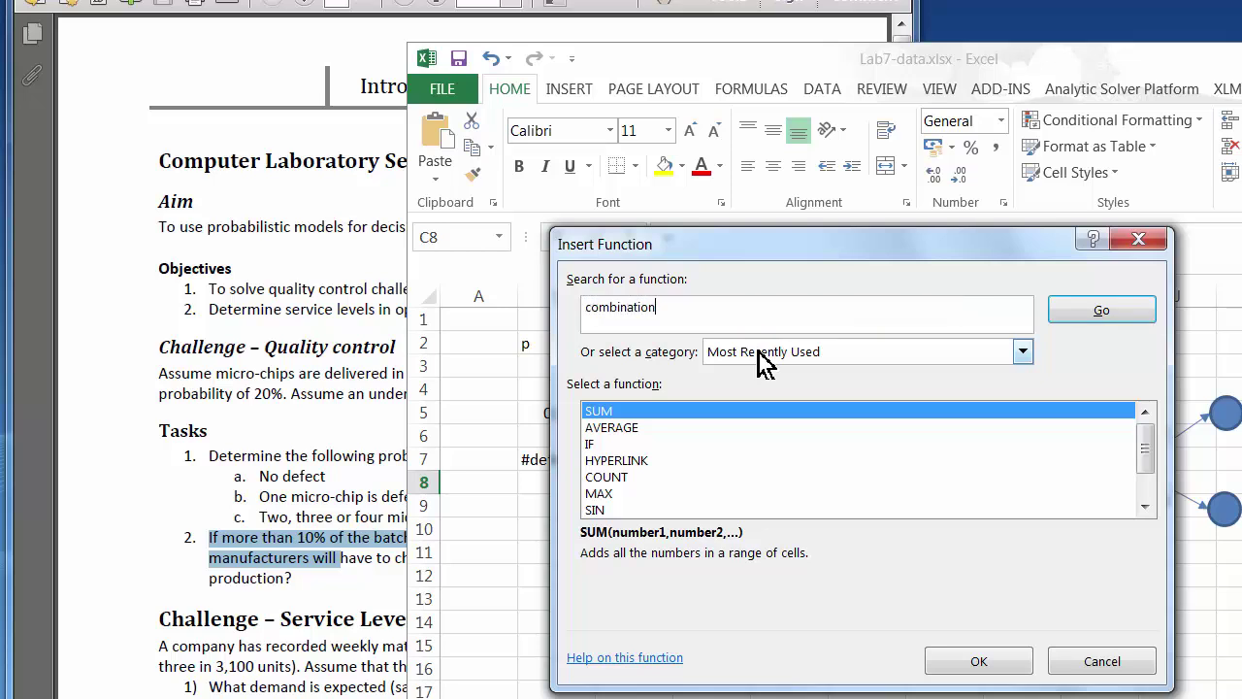
pyautogui.press('Return')
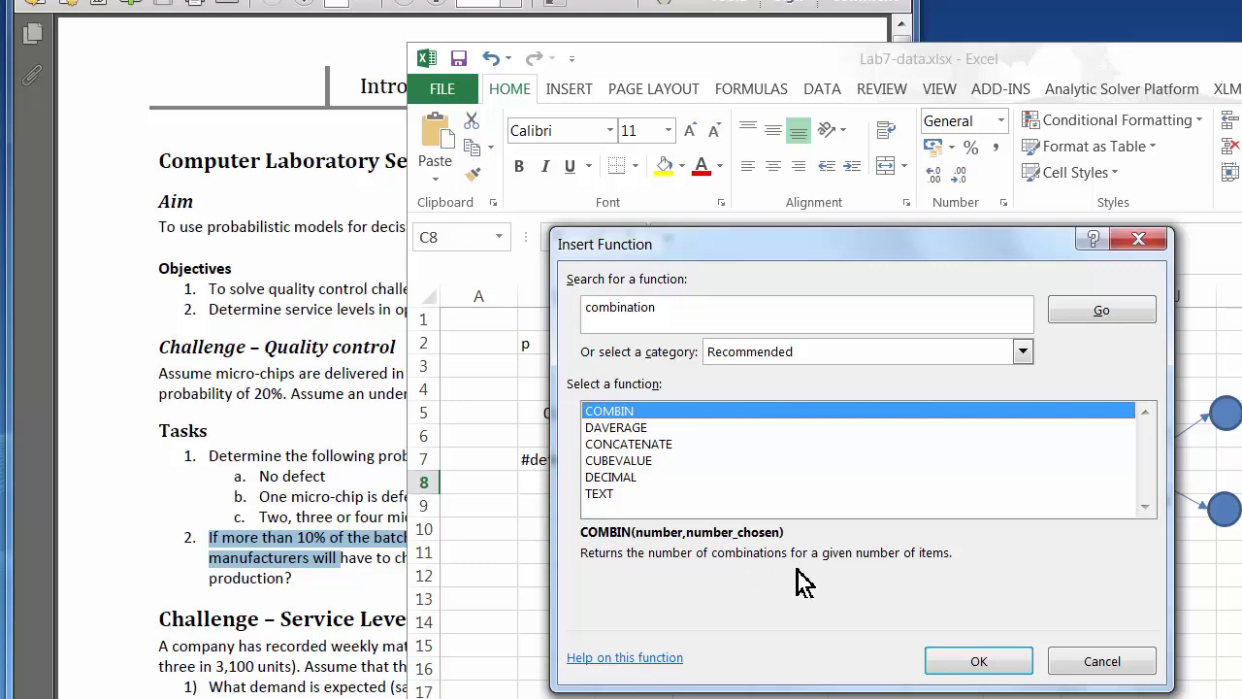
pyautogui.click(988, 660)
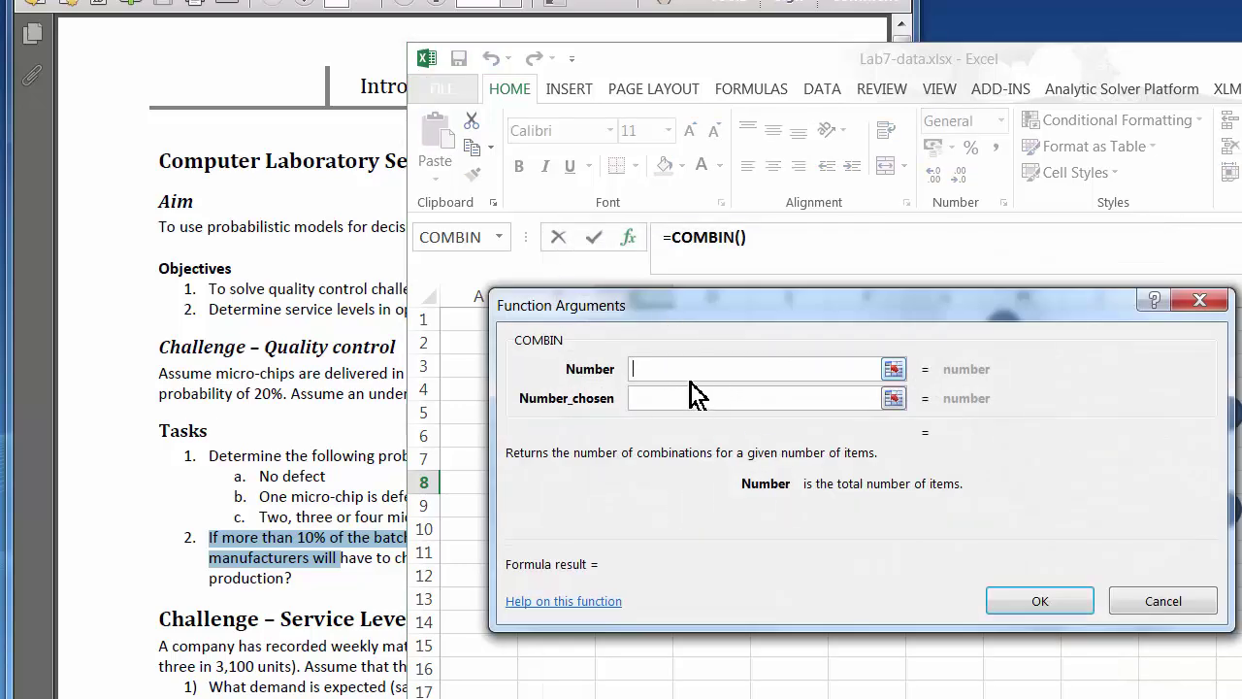
pyautogui.write('n')
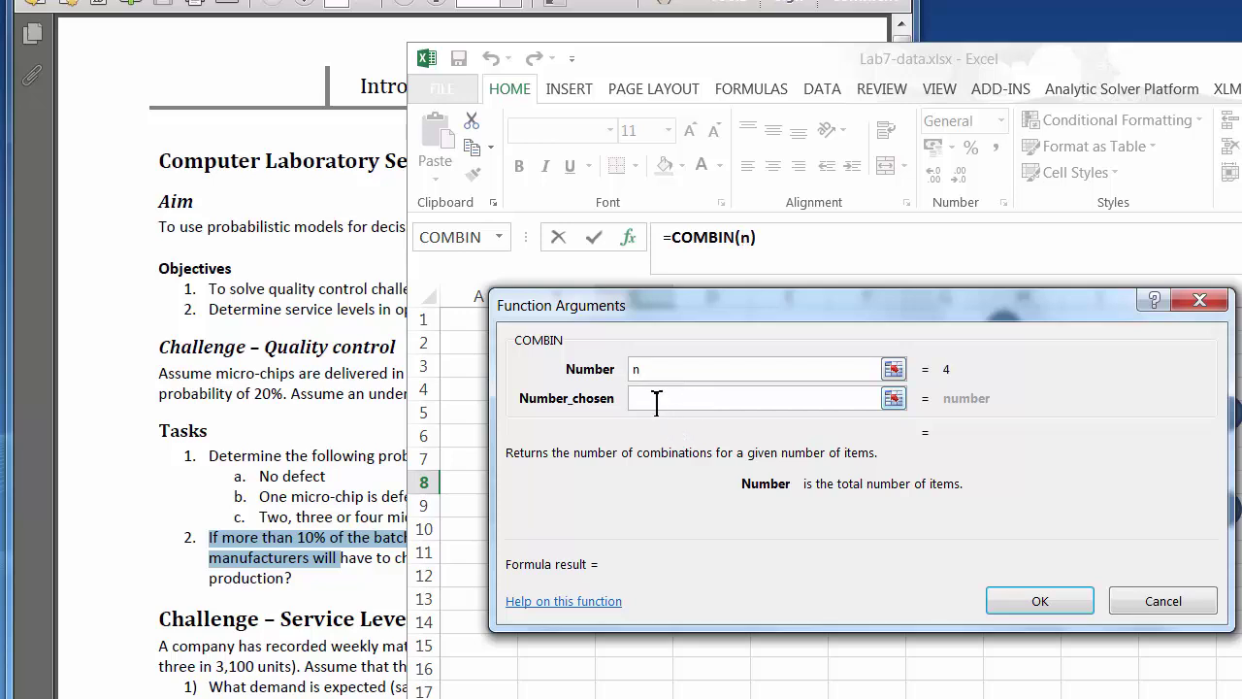
pyautogui.click(666, 400)
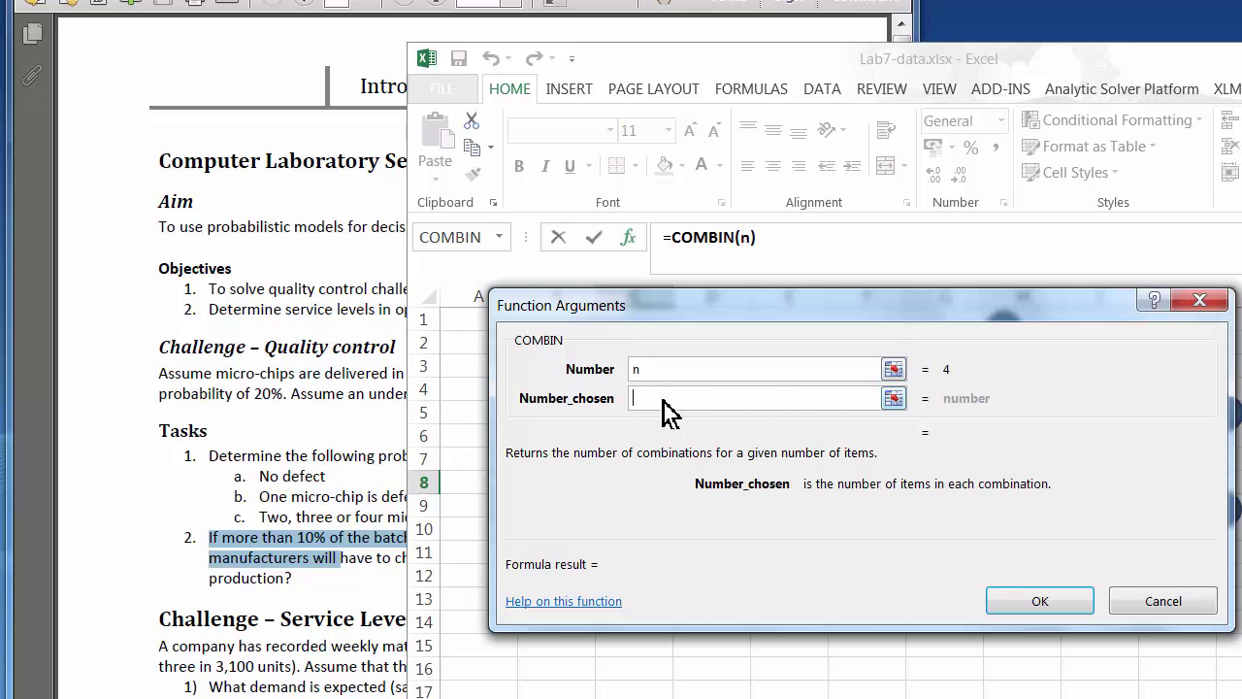
pyautogui.click(893, 399)
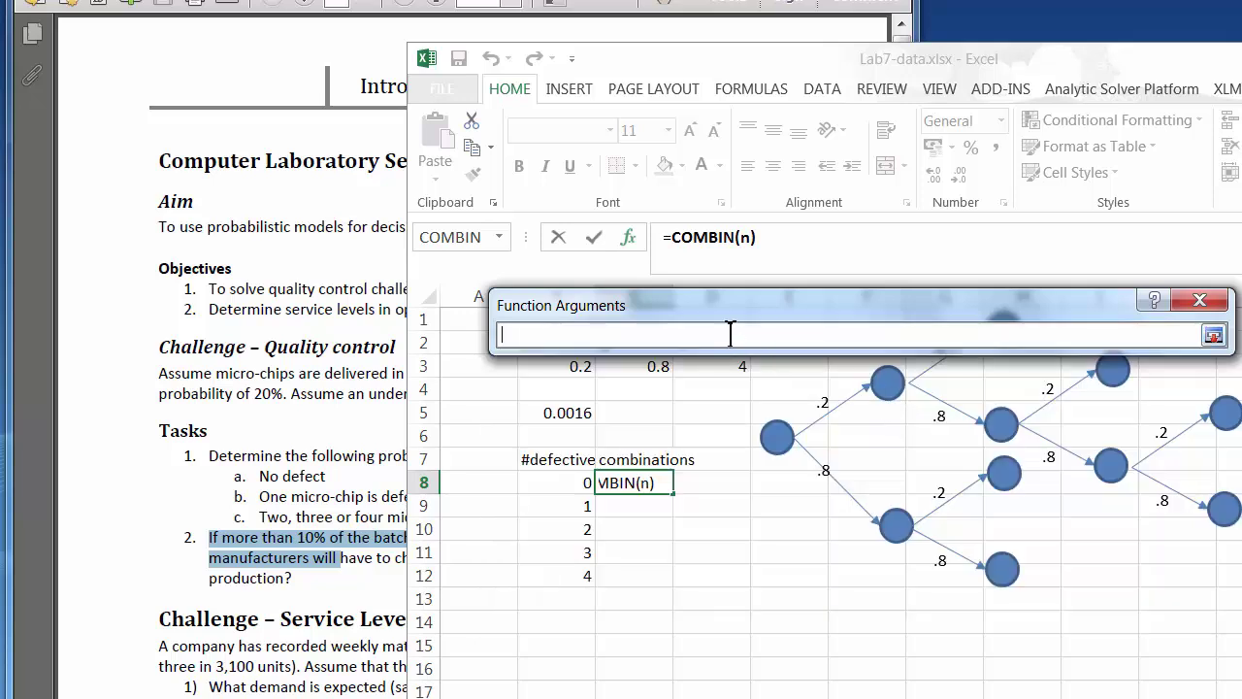
pyautogui.click(570, 486)
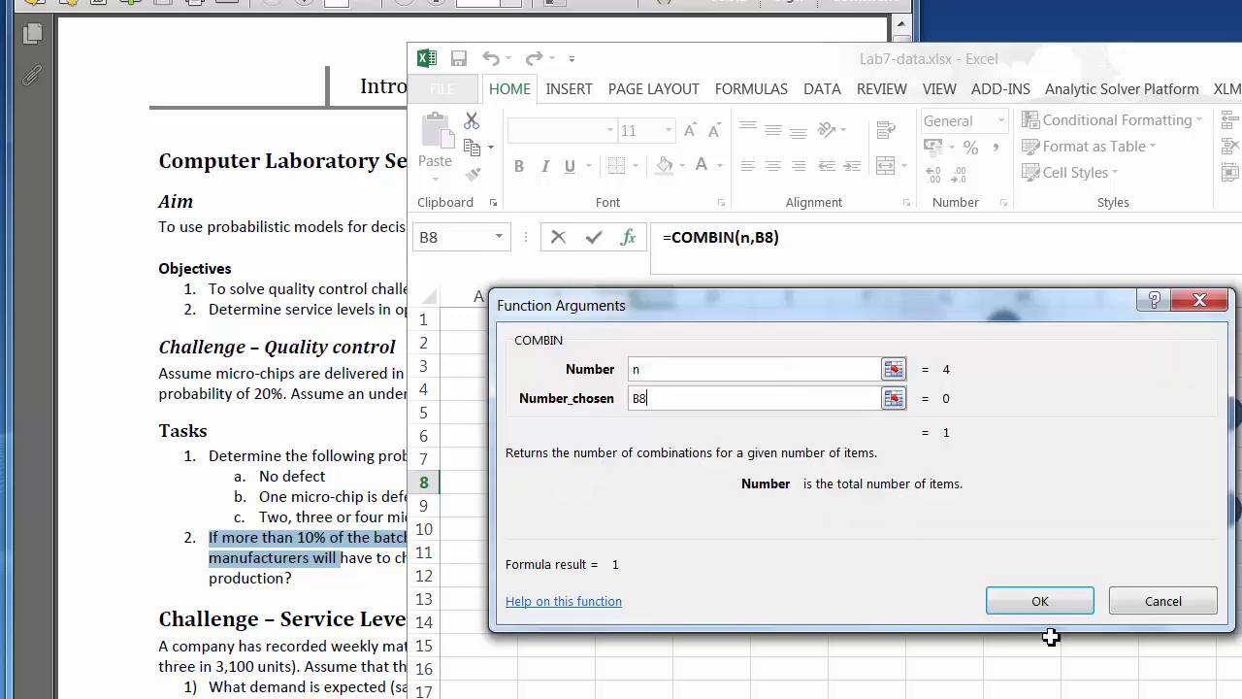
pyautogui.click(1032, 596)
# Step: Fill the COMBIN formula down to C12, giving 1, 4, 6, 4, 1
pyautogui.click(645, 514)
pyautogui.click(653, 482)
pyautogui.moveTo(677, 496); pyautogui.dragTo(654, 581)
pyautogui.click(648, 556)
pyautogui.moveTo(654, 477); pyautogui.dragTo(659, 581)
pyautogui.click(710, 482)
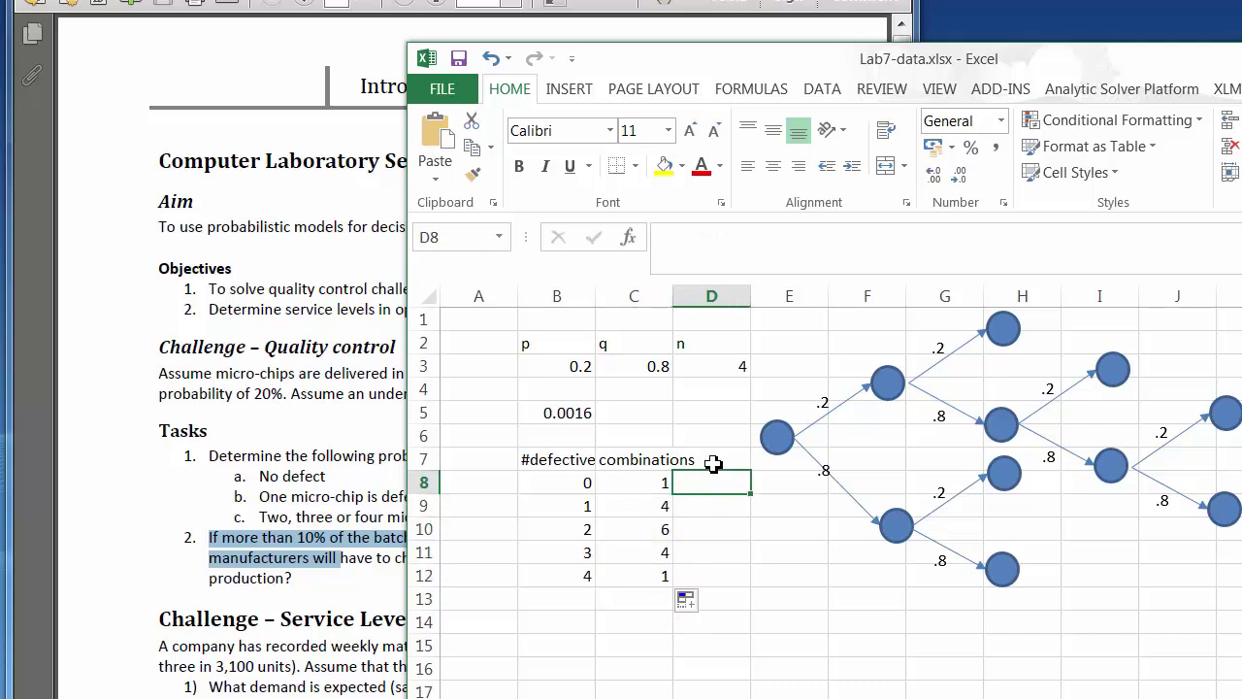
# Step: Enter the column heading p^r in cell D7
pyautogui.click(716, 464)
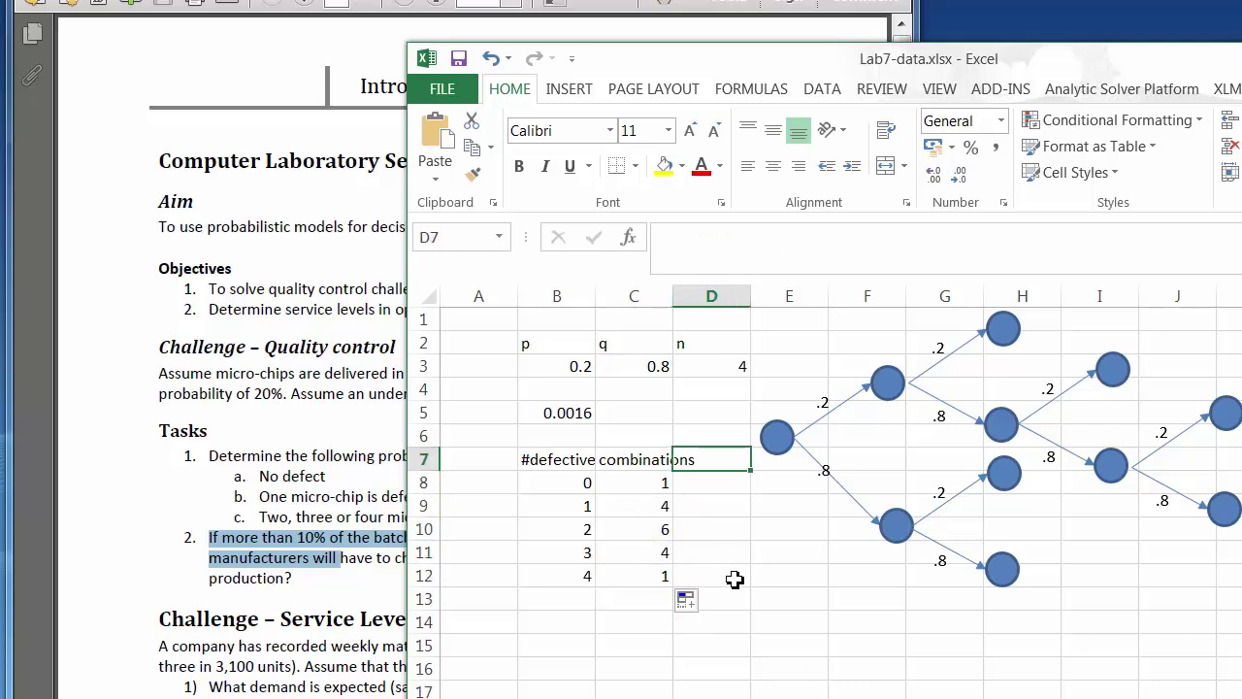
pyautogui.click(558, 345)
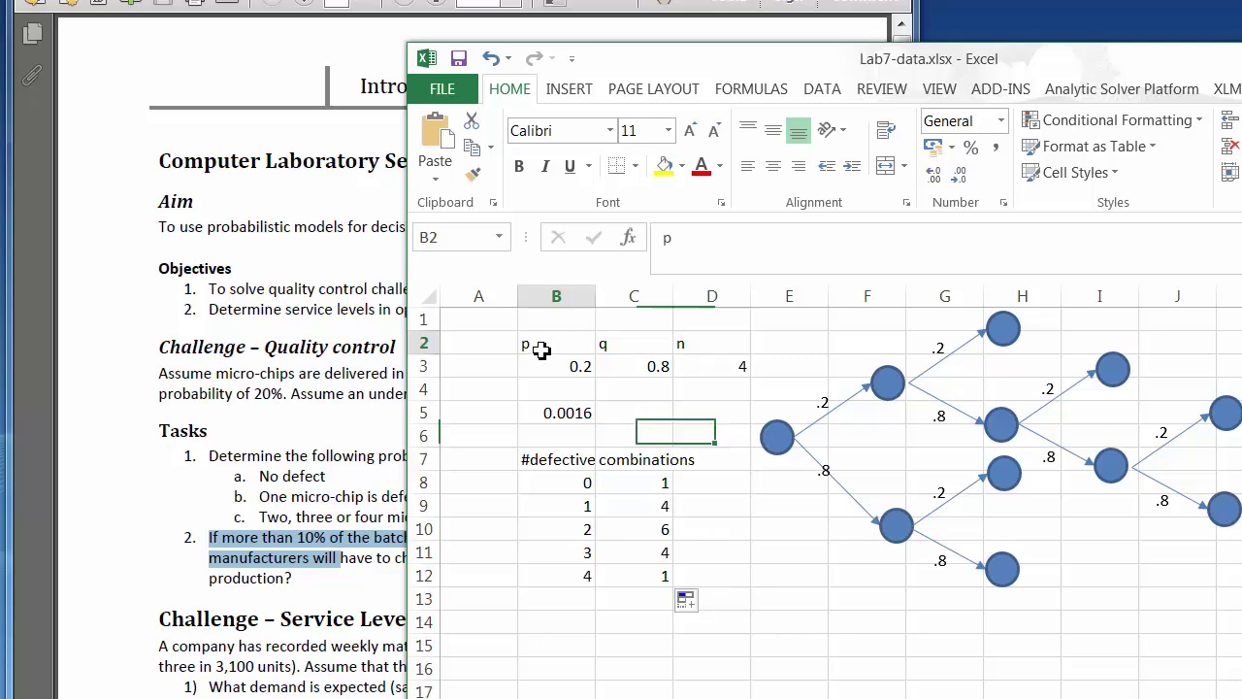
pyautogui.click(625, 346)
pyautogui.click(655, 482)
pyautogui.click(711, 486)
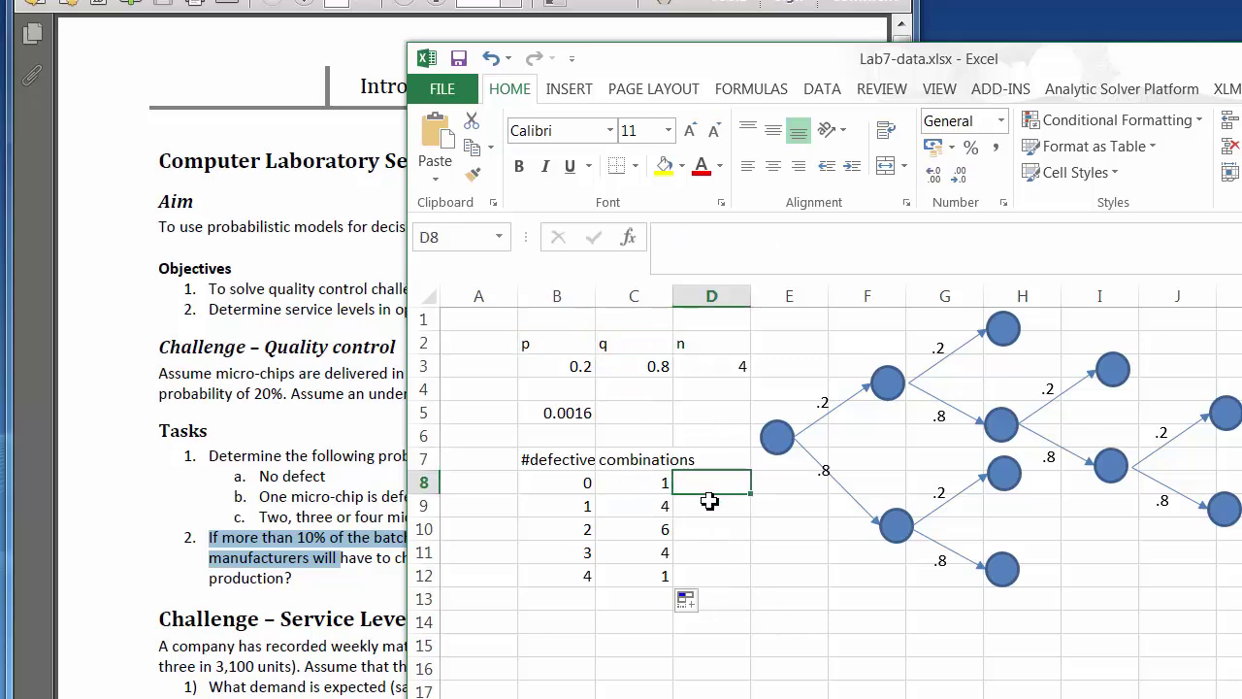
pyautogui.click(710, 461)
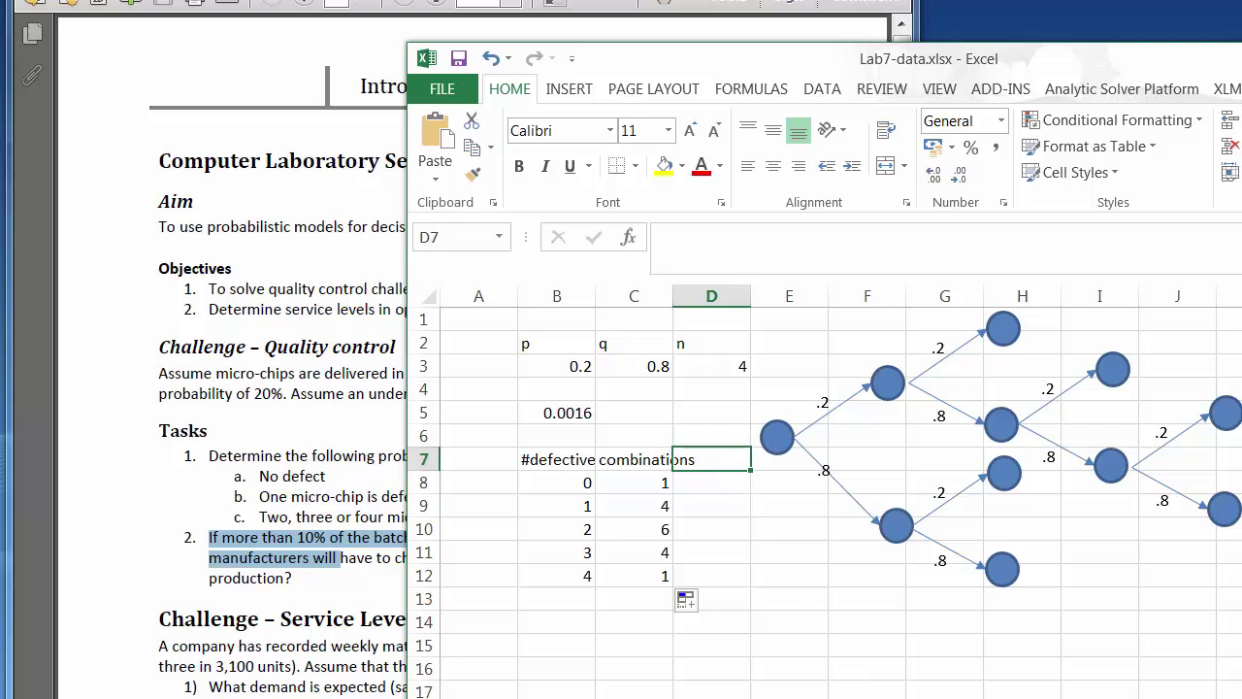
pyautogui.write('p^r')
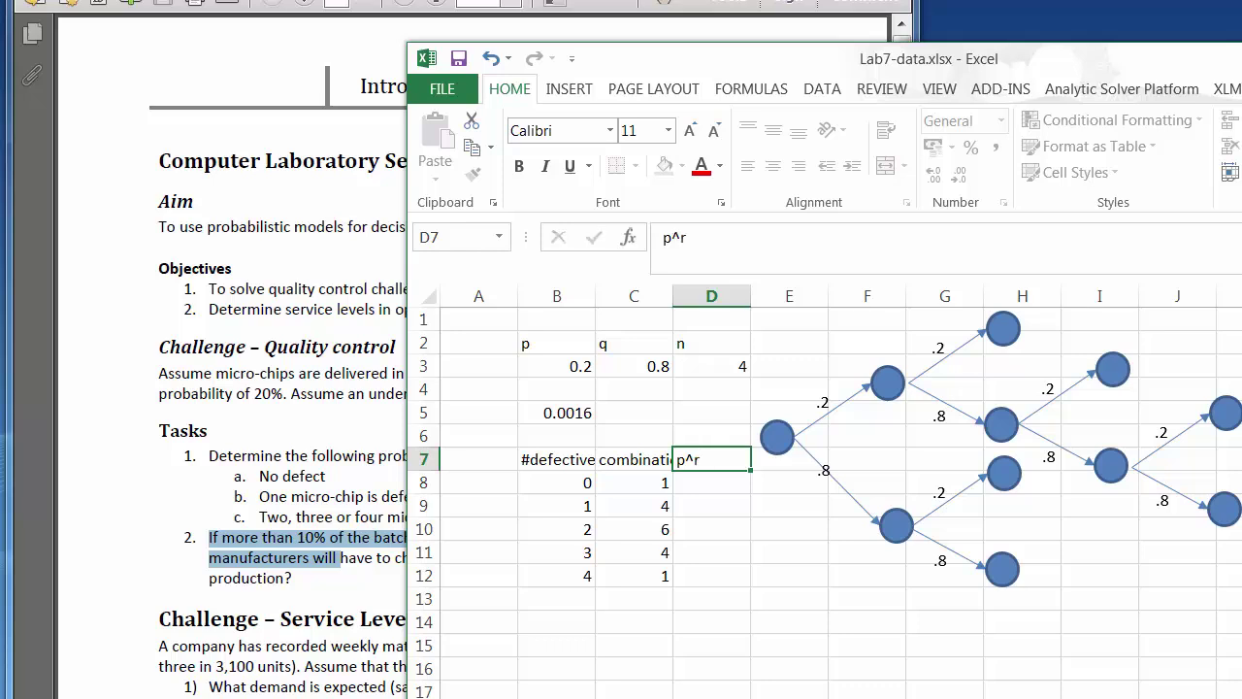
pyautogui.press('Return')
# Step: Label the defect counts with r in cell B6
pyautogui.press('Left')
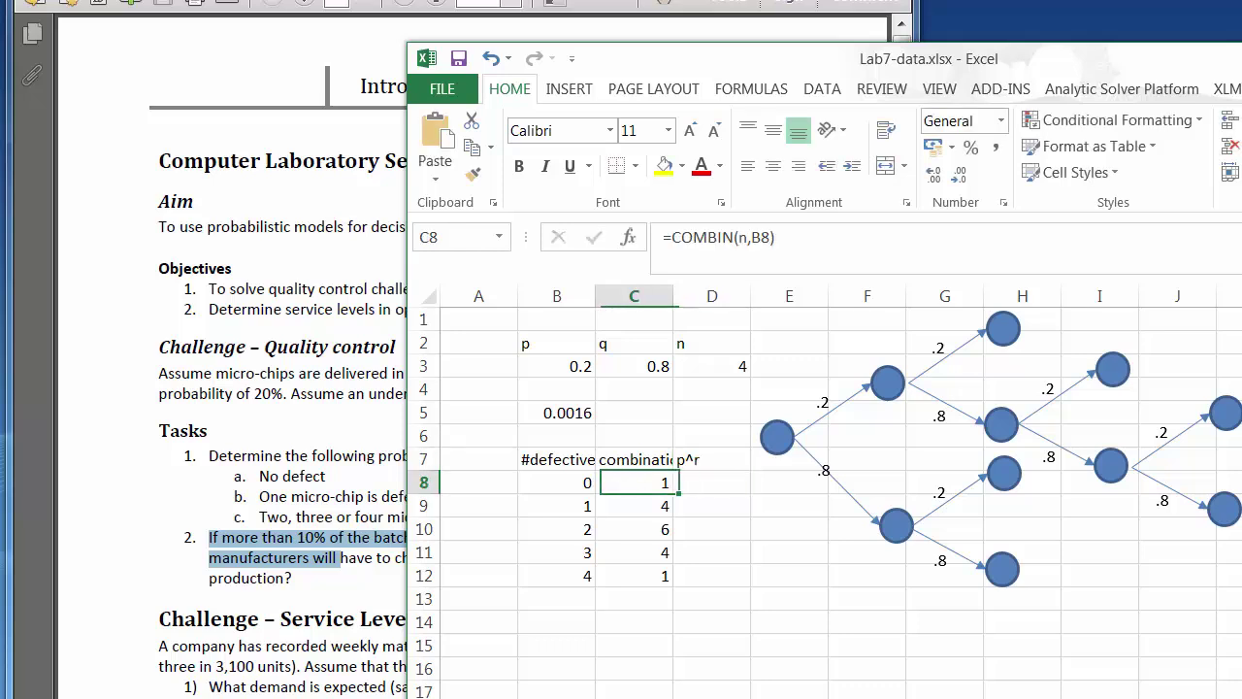
pyautogui.press('Left')
pyautogui.press('Up')
pyautogui.press('Left')
pyautogui.press('Up')
pyautogui.click(556, 436)
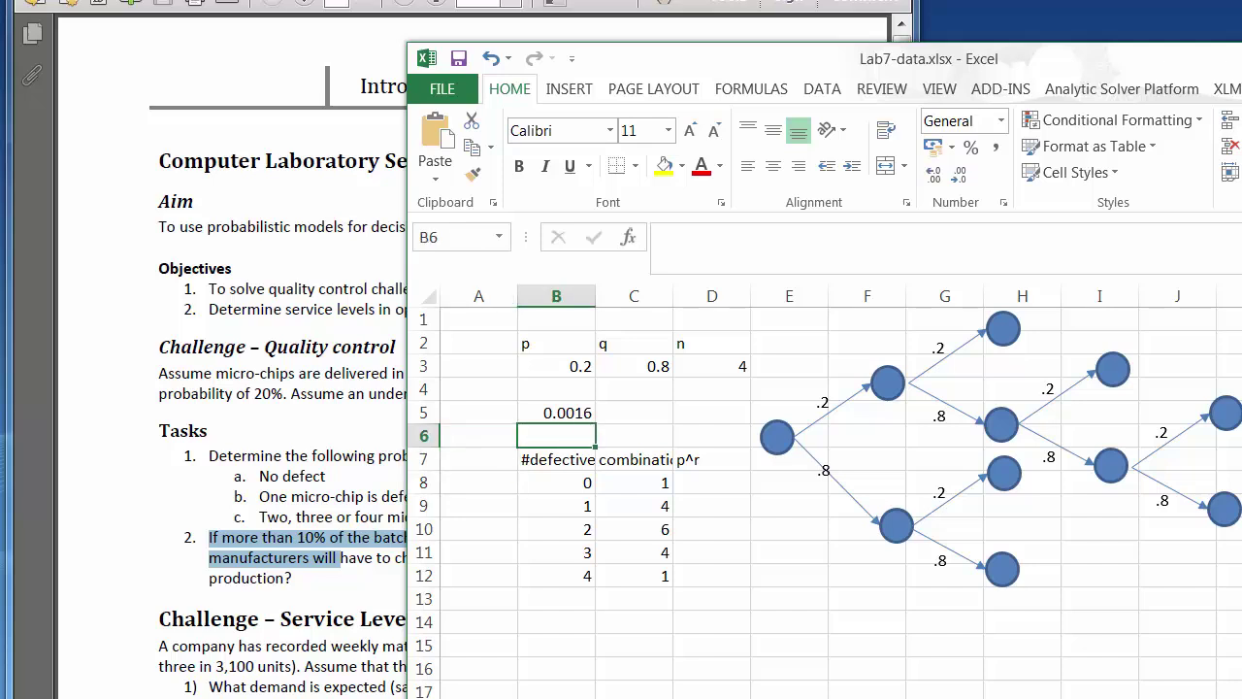
pyautogui.write('r')
pyautogui.press('Return')
# Step: Add the heading q^(n-r) in E7 and move the Excel window up and left
pyautogui.press('Right')
pyautogui.press('Right')
pyautogui.press('Right')
pyautogui.write('q')
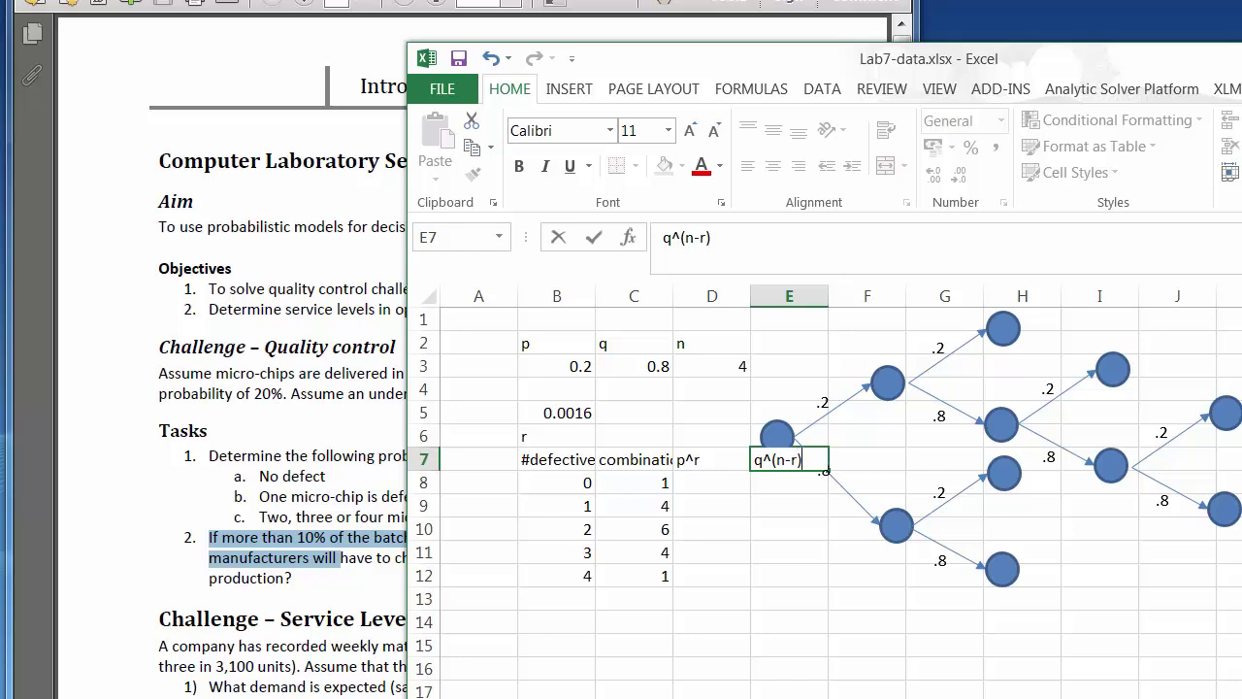
pyautogui.press('Return')
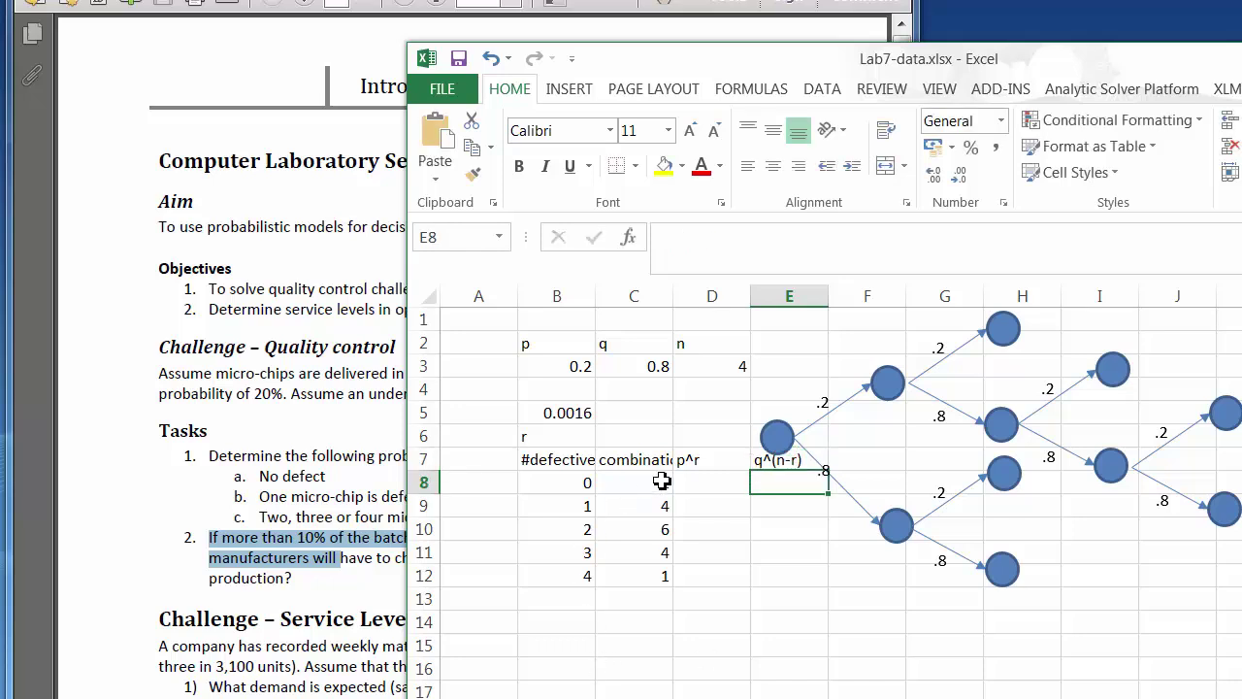
pyautogui.click(729, 464)
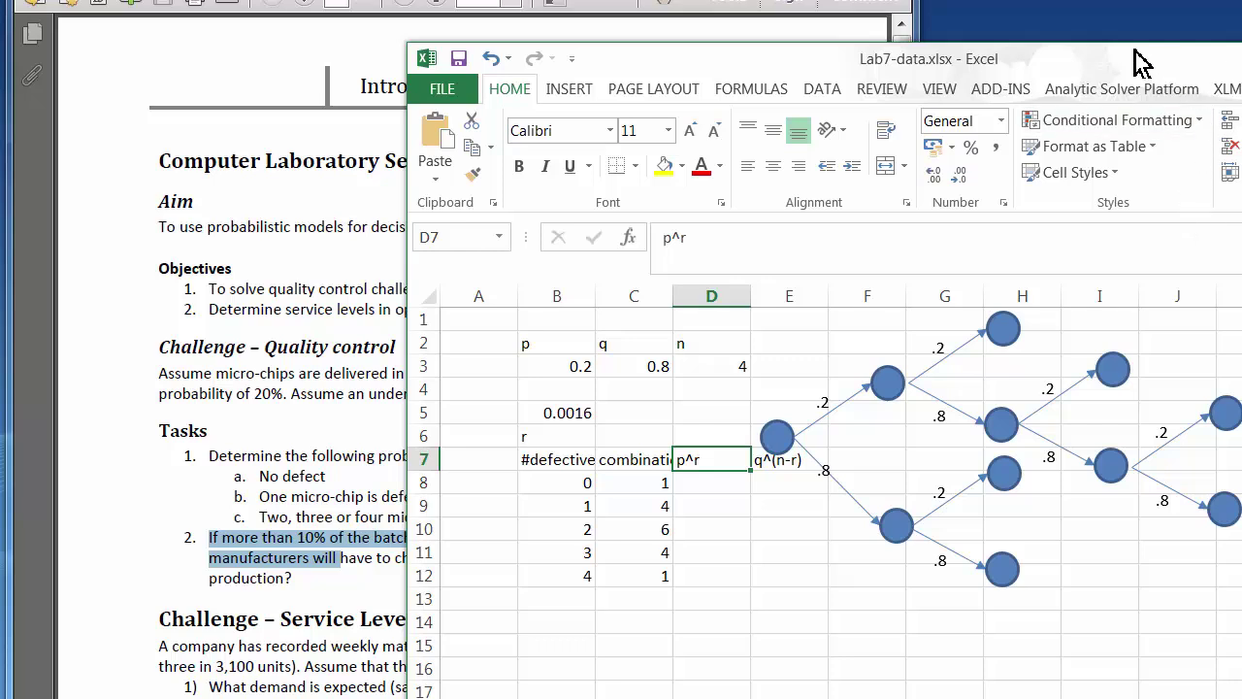
pyautogui.moveTo(1095, 69); pyautogui.dragTo(802, 2)
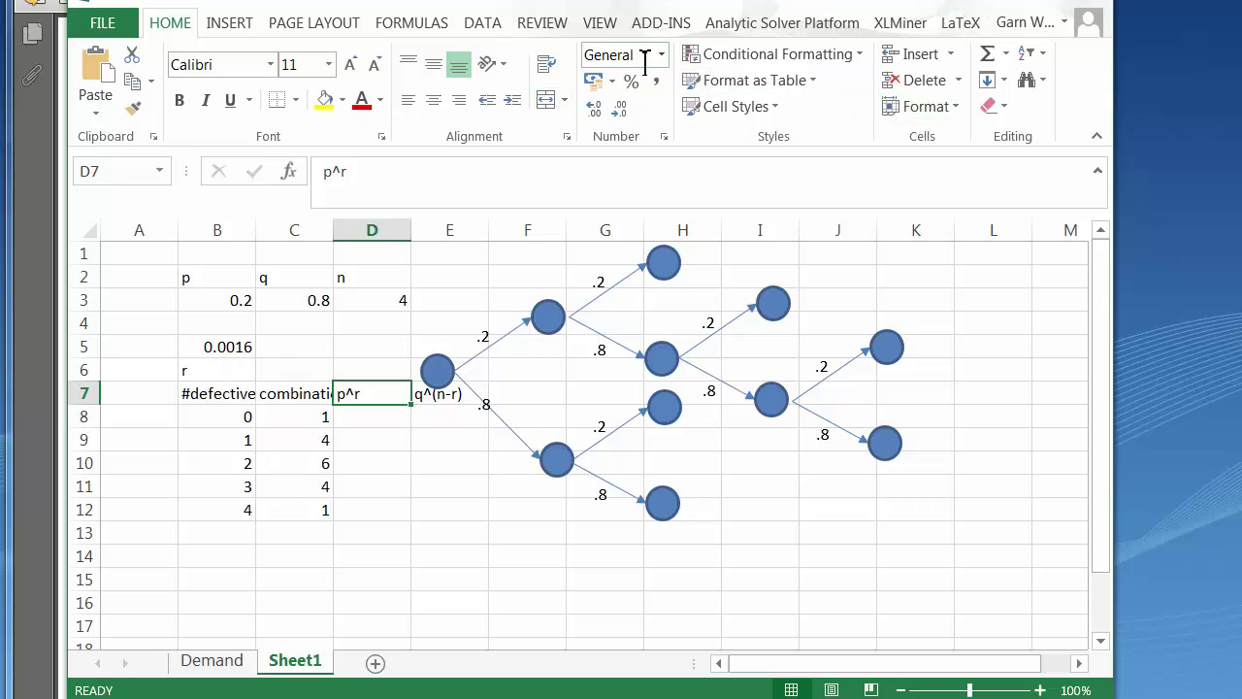
# Step: Add the Insert > Equation command to the Quick Access Toolbar
pyautogui.click(242, 29)
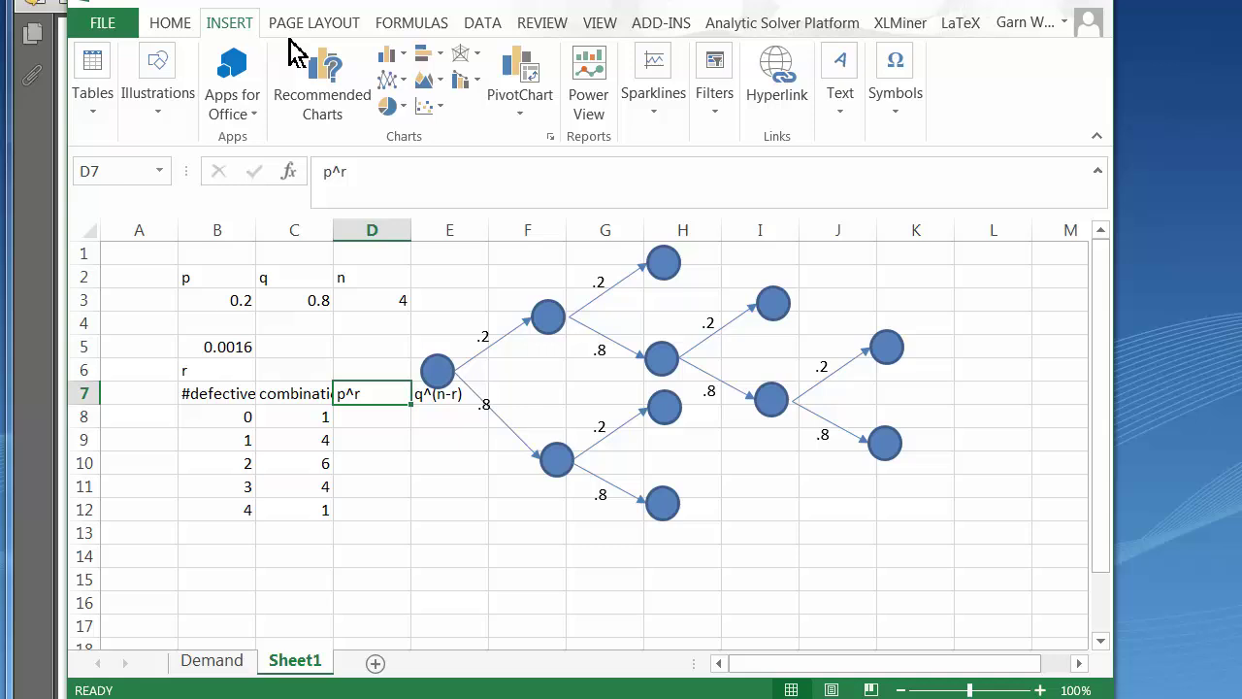
pyautogui.click(901, 125)
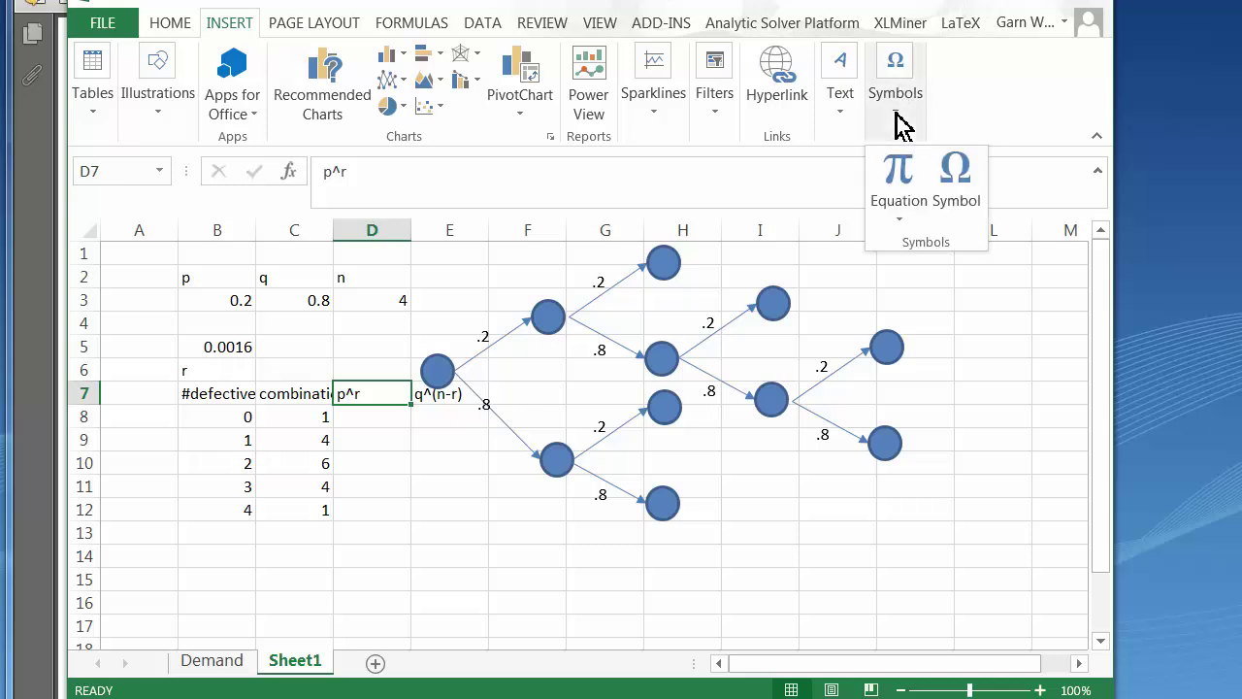
pyautogui.rightClick(901, 176)
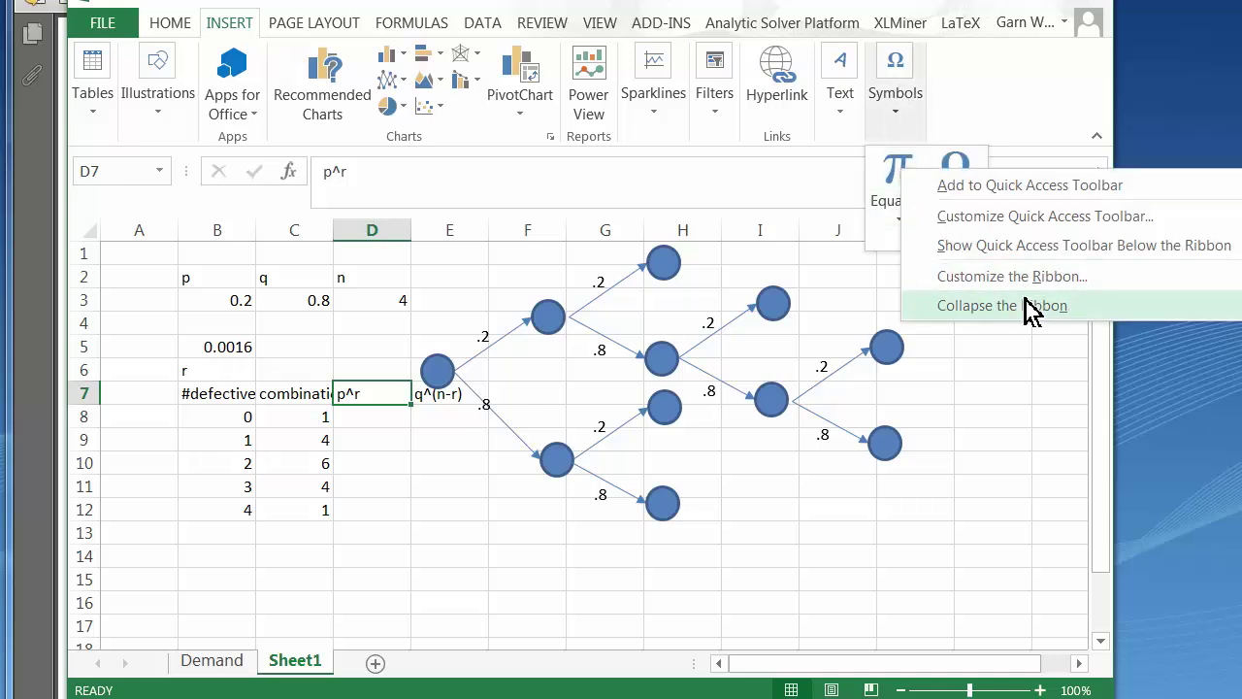
pyautogui.click(1046, 189)
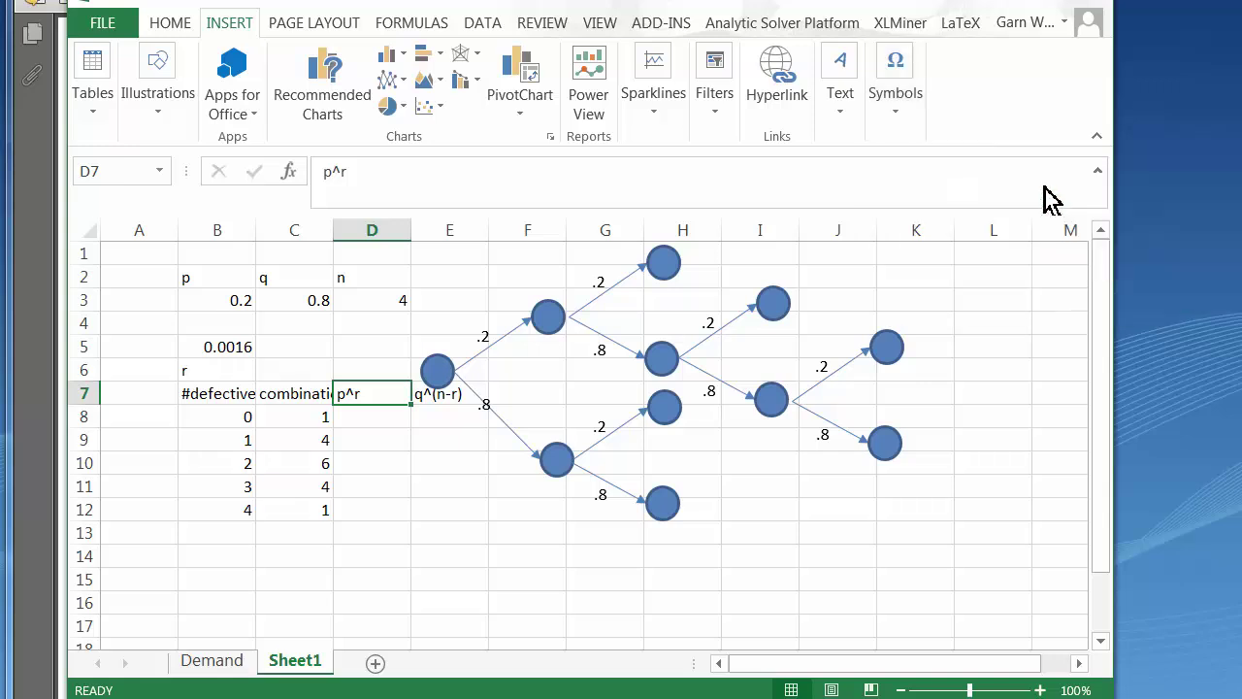
# Step: Insert a superscript equation reading p^r and place it on cell D7
pyautogui.click(252, 6)
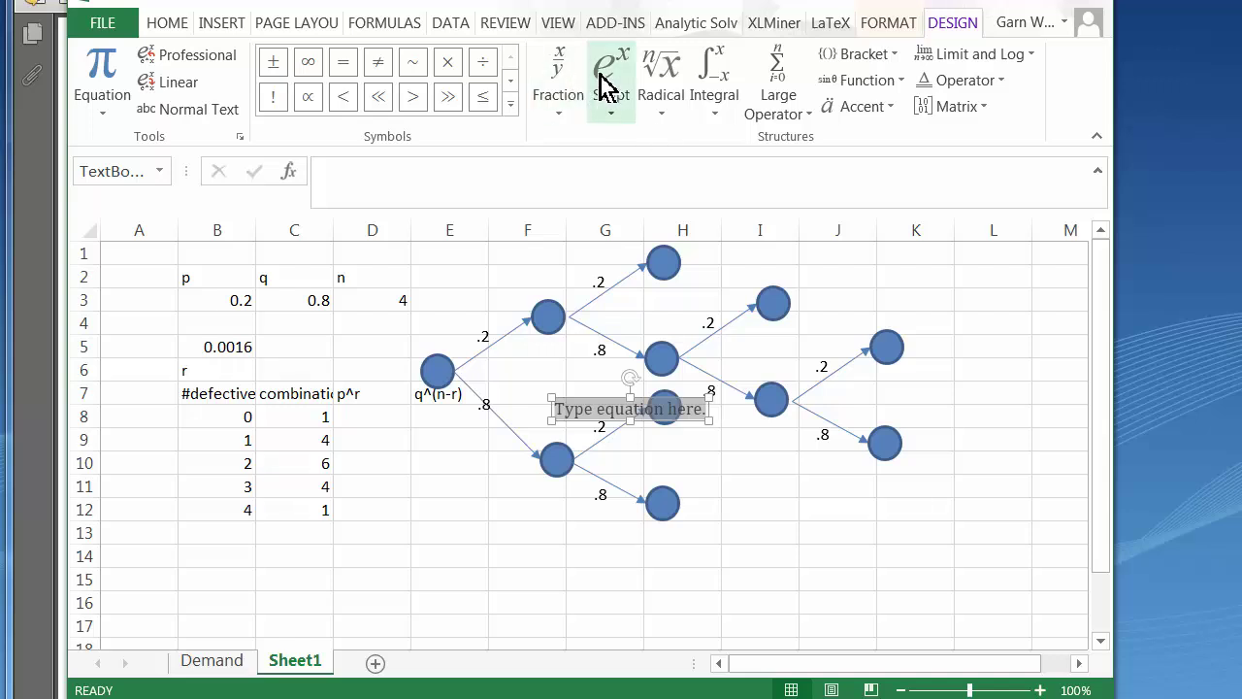
pyautogui.click(603, 88)
pyautogui.click(648, 228)
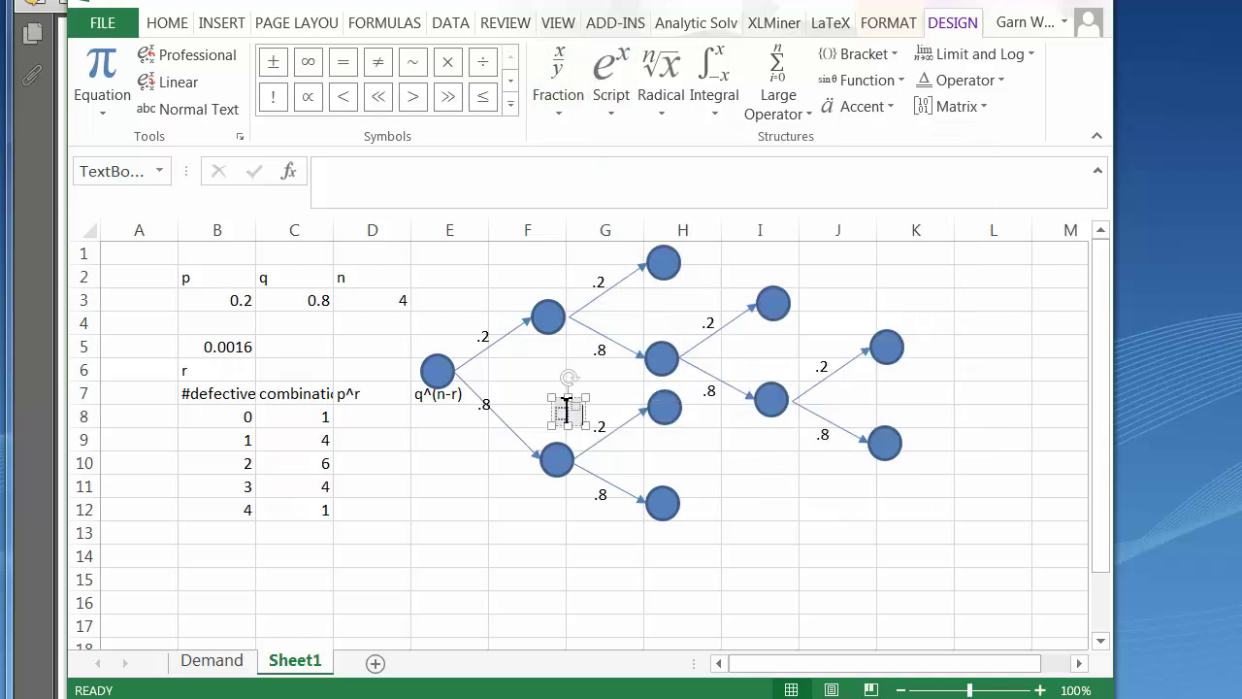
pyautogui.write('p')
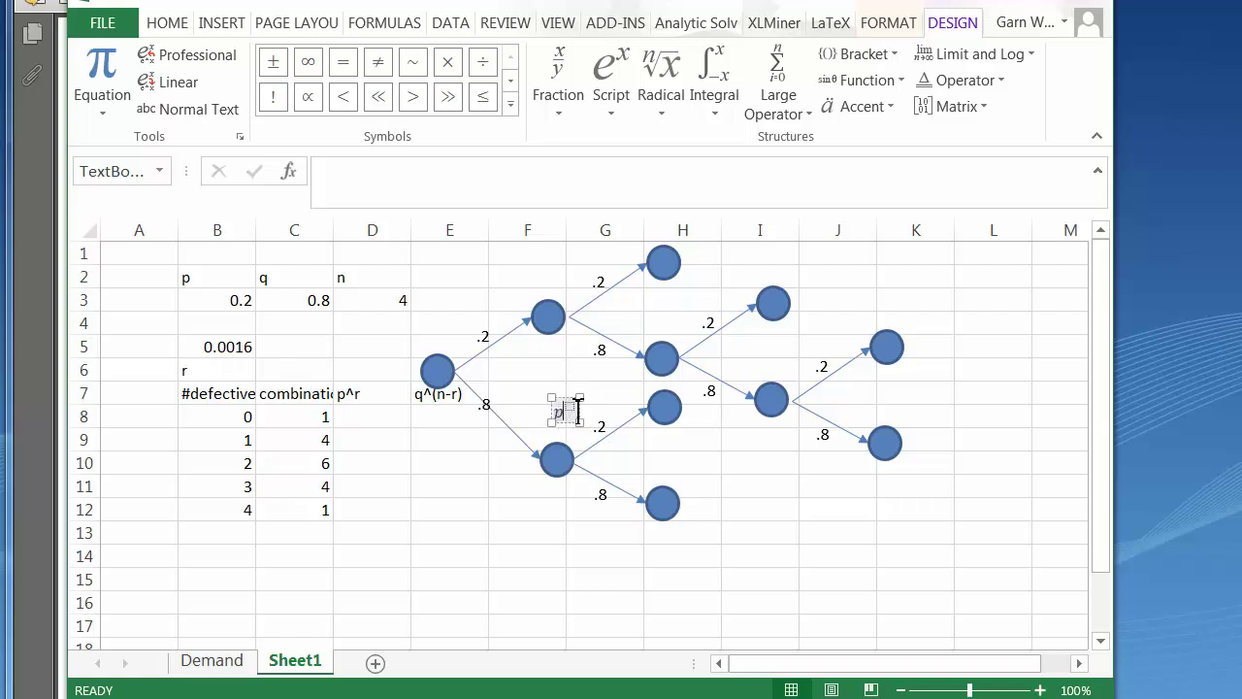
pyautogui.click(572, 405)
pyautogui.write('r')
pyautogui.moveTo(567, 397); pyautogui.dragTo(388, 387)
pyautogui.click(358, 396)
# Step: Clear D7's plain text and insert a new superscript equation template
pyautogui.press('Delete')
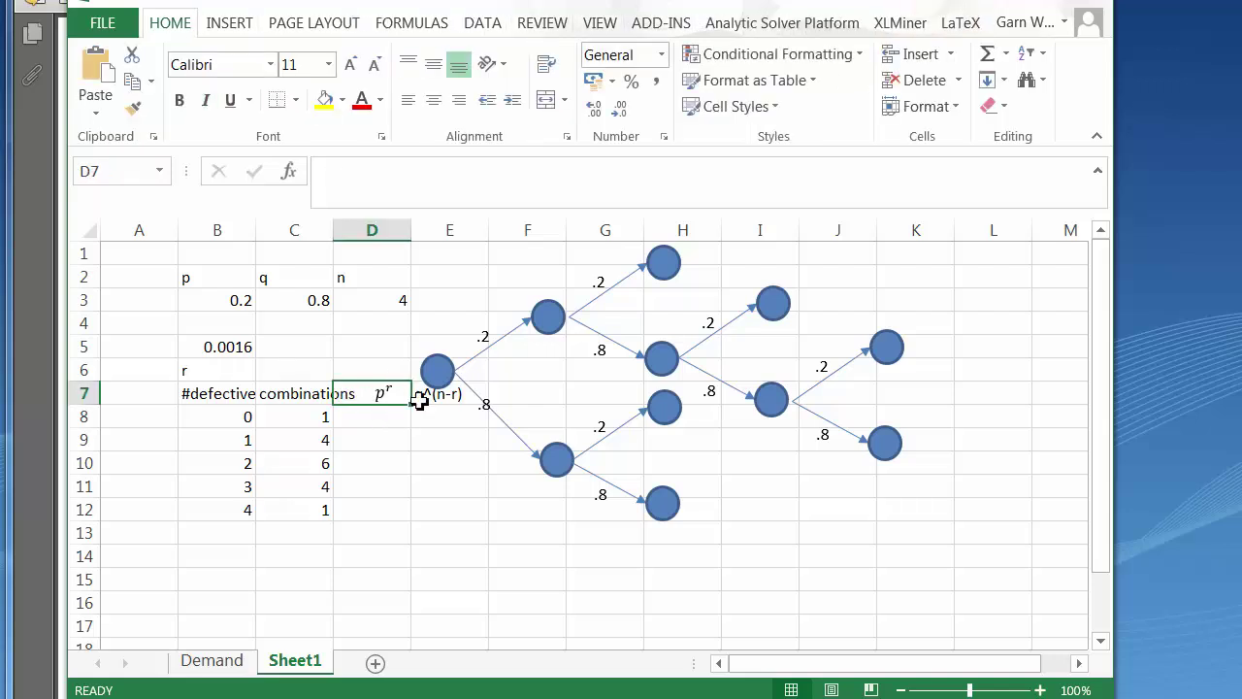
pyautogui.click(437, 367)
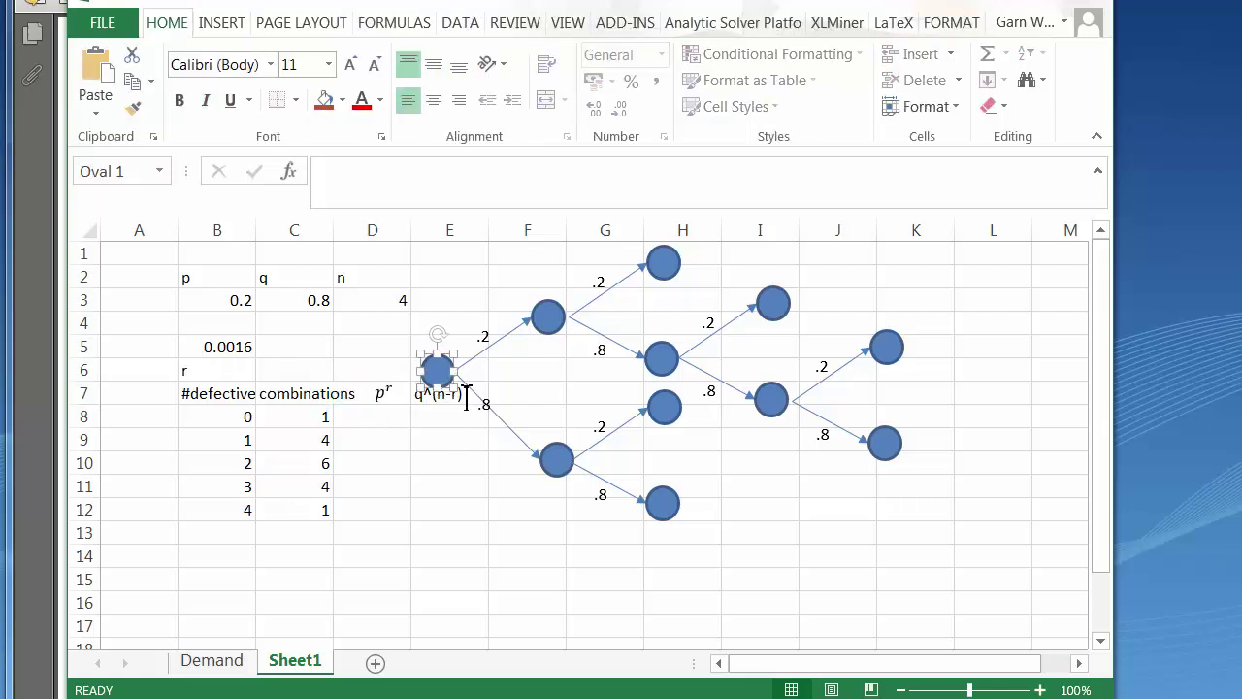
pyautogui.click(466, 398)
pyautogui.click(421, 397)
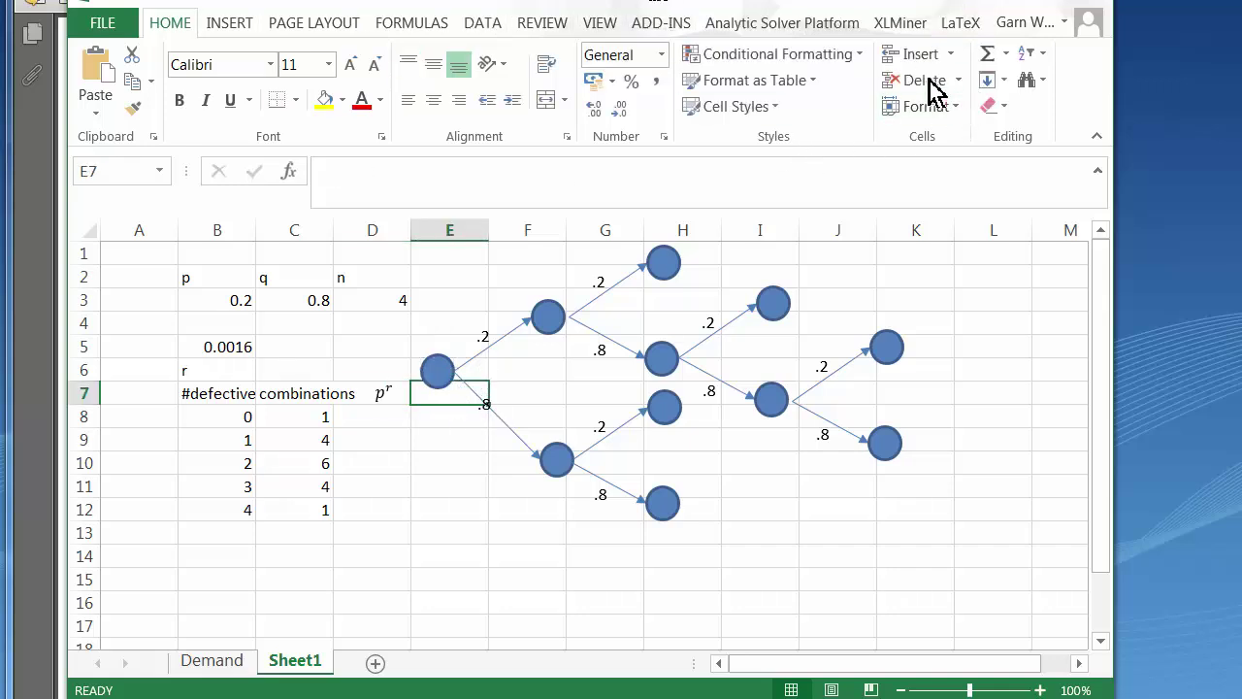
pyautogui.hotkey('alt', 'n')
pyautogui.press('e')
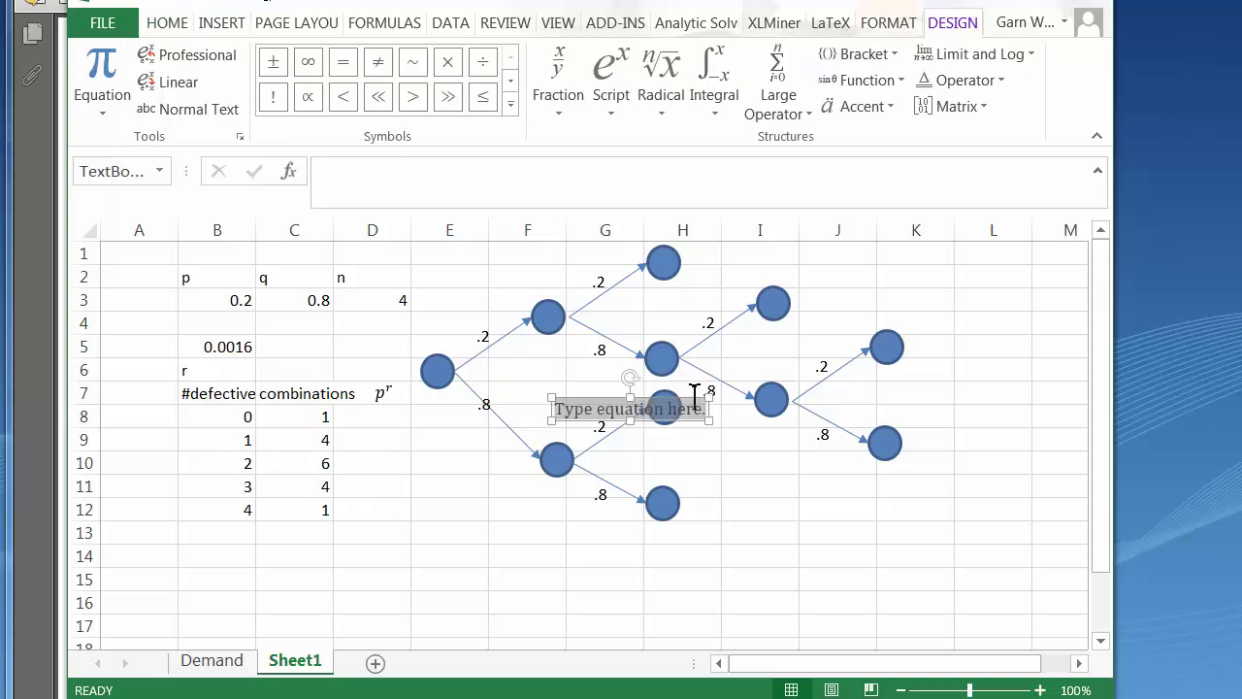
pyautogui.click(626, 106)
pyautogui.click(641, 208)
# Step: Fill the equation with base q and exponent n-r, removing stray characters
pyautogui.write('q')
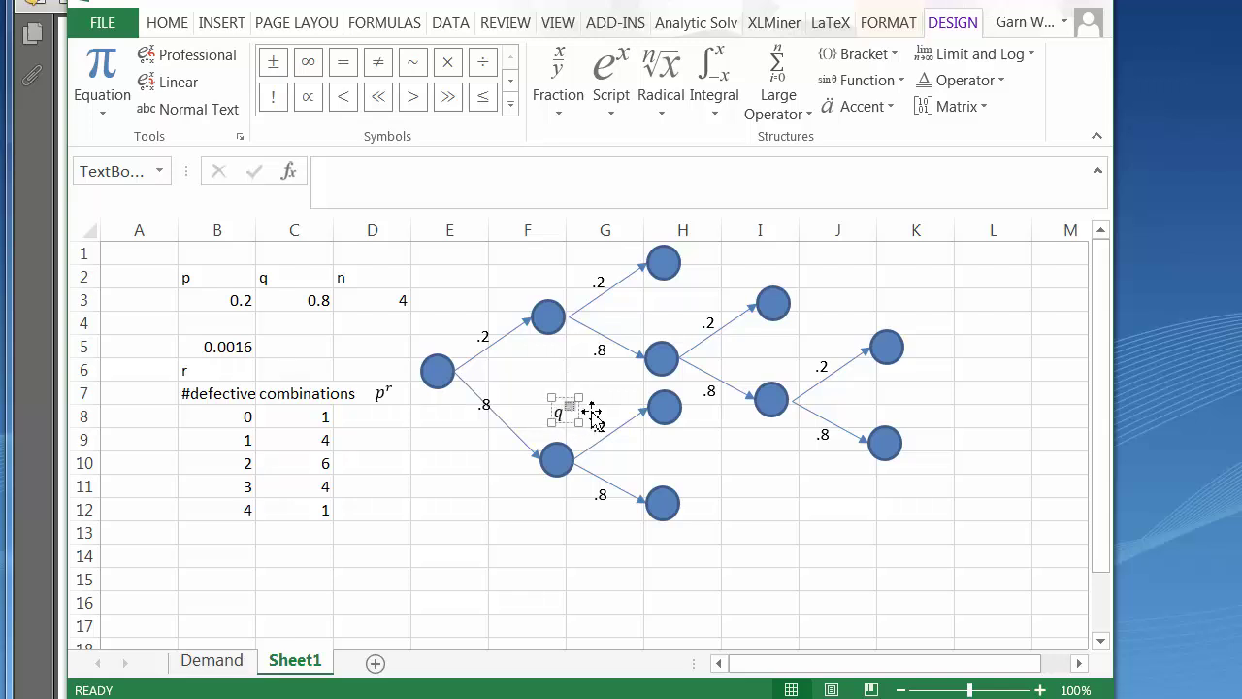
pyautogui.write('n')
pyautogui.click(593, 411)
pyautogui.write('r.2')
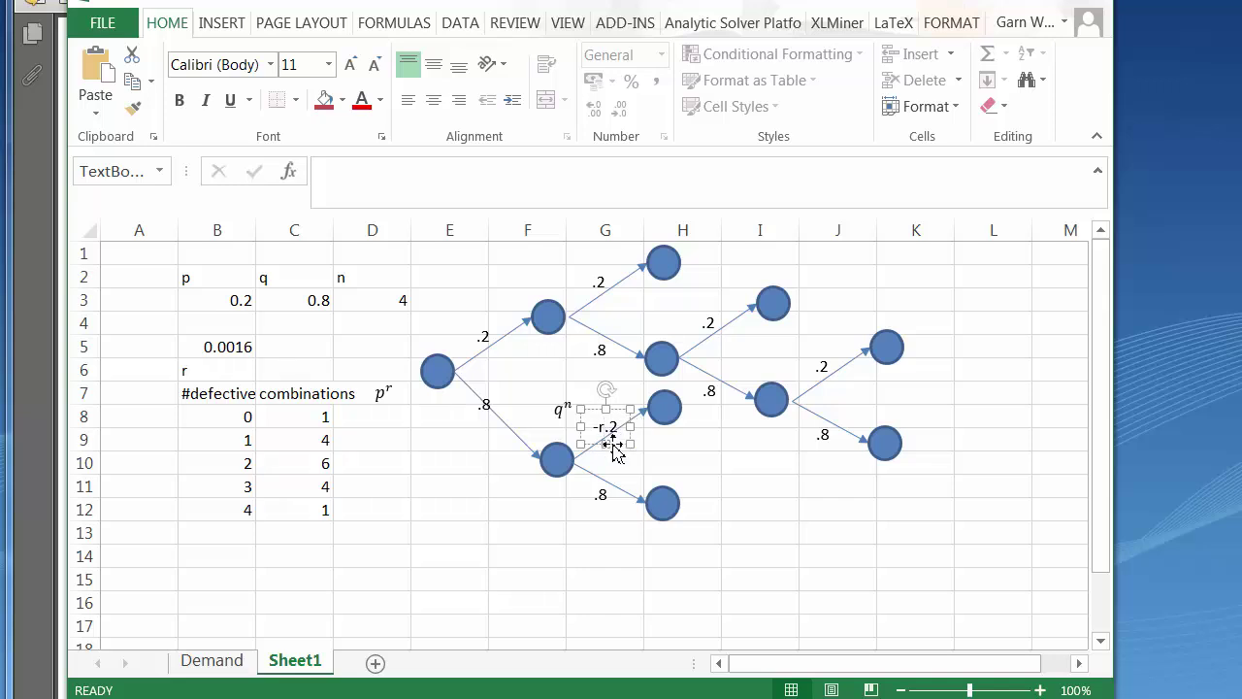
pyautogui.press('BackSpace')
pyautogui.press('BackSpace')
pyautogui.press('Tab')
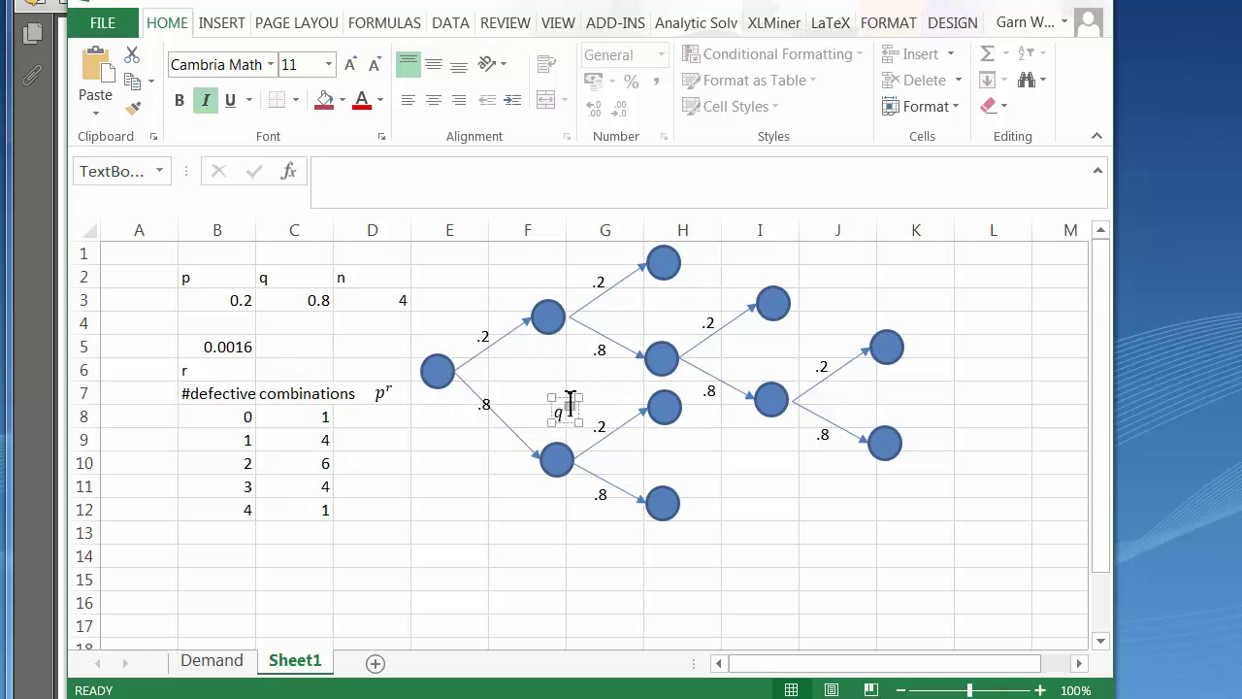
pyautogui.write('n')
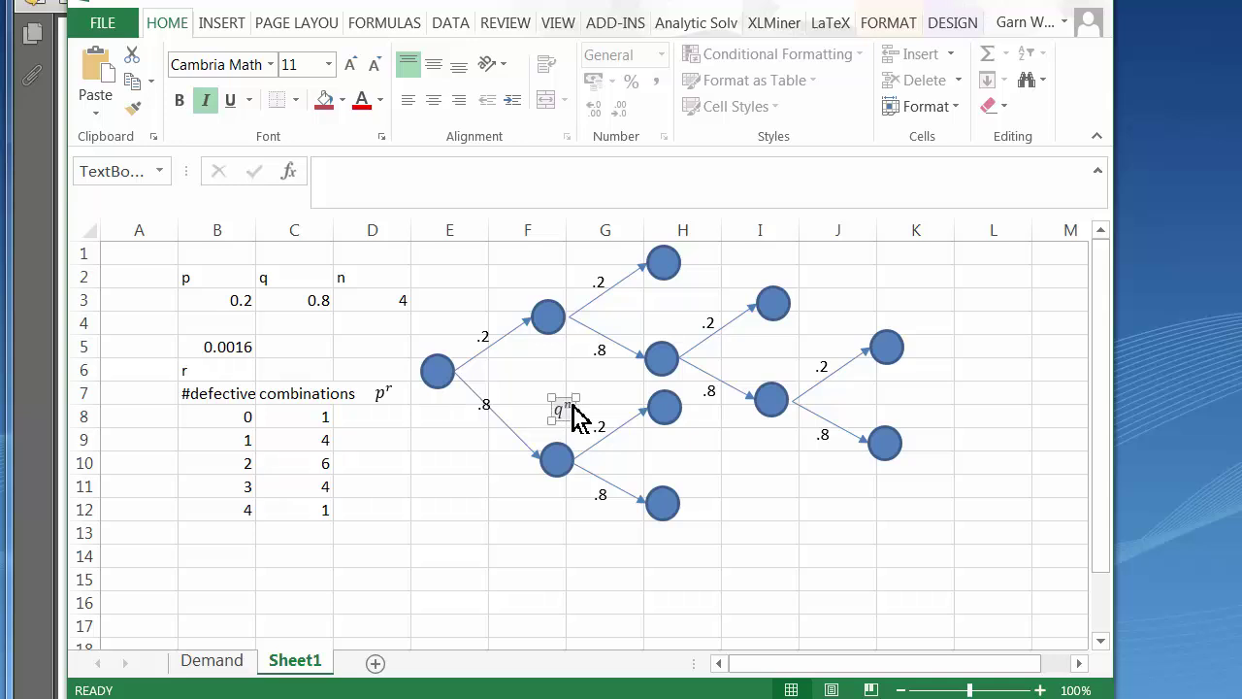
pyautogui.write('-r')
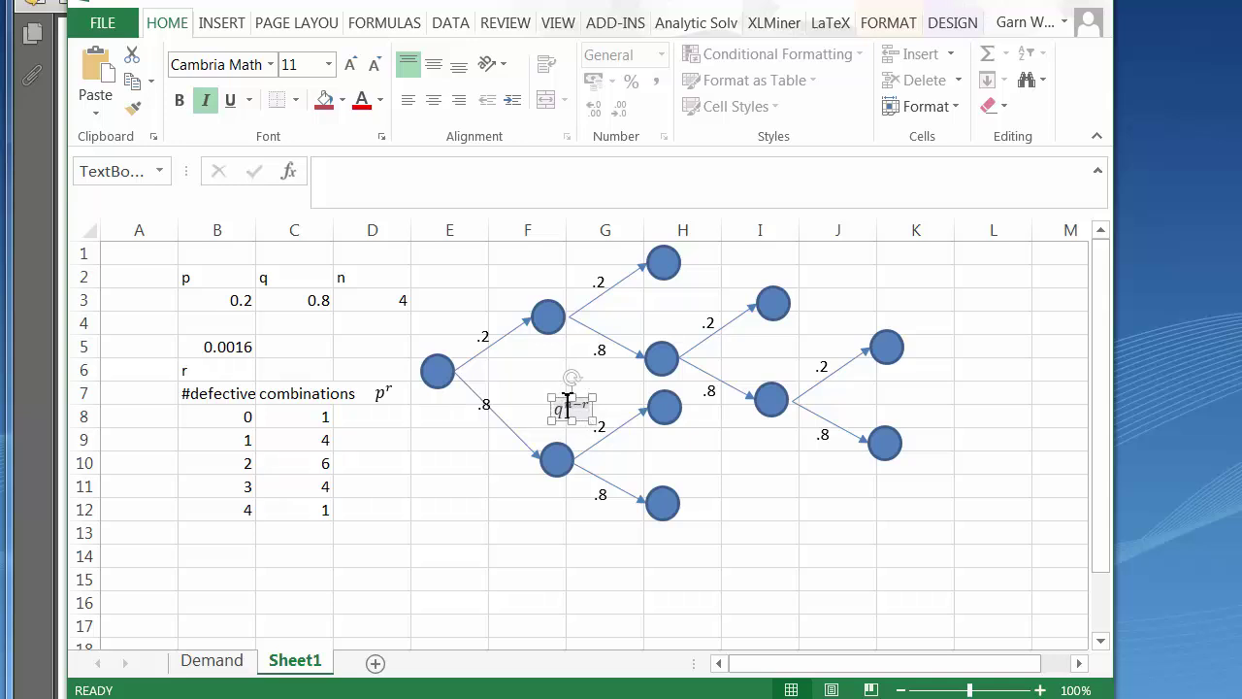
# Step: Place the q^(n−r) equation beside the first node and copy it mid-tree
pyautogui.moveTo(567, 406); pyautogui.dragTo(439, 379)
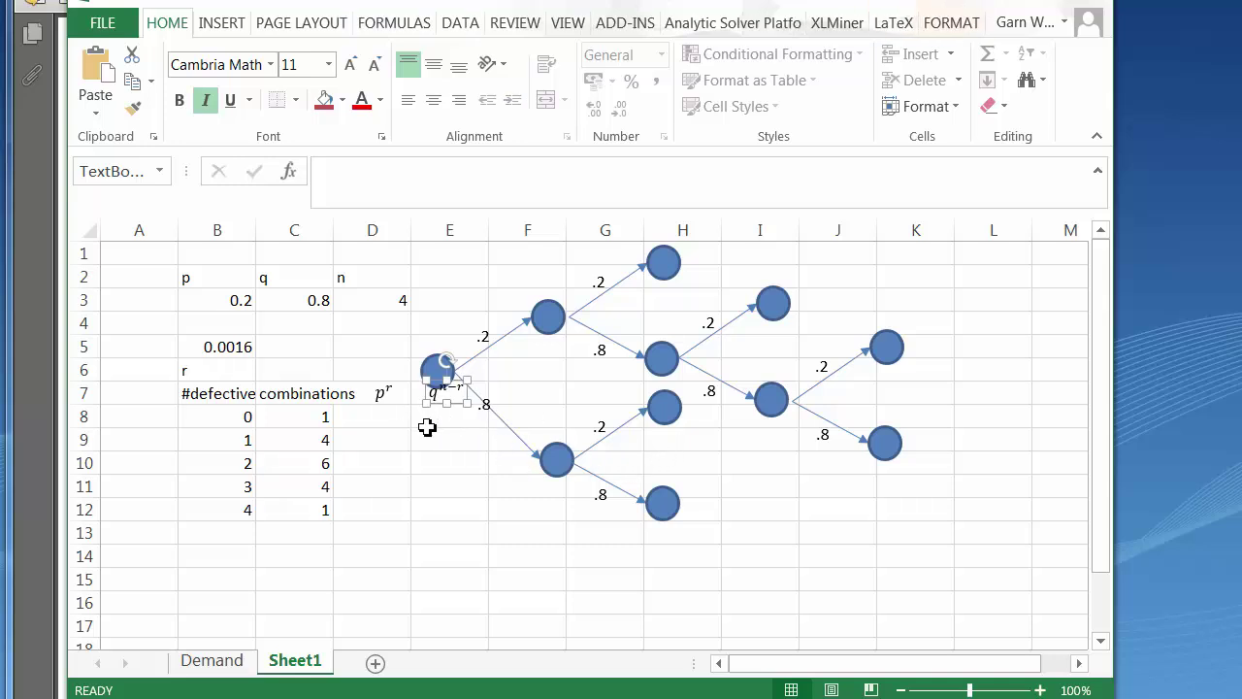
pyautogui.moveTo(448, 396); pyautogui.dragTo(518, 403)
pyautogui.click(385, 393)
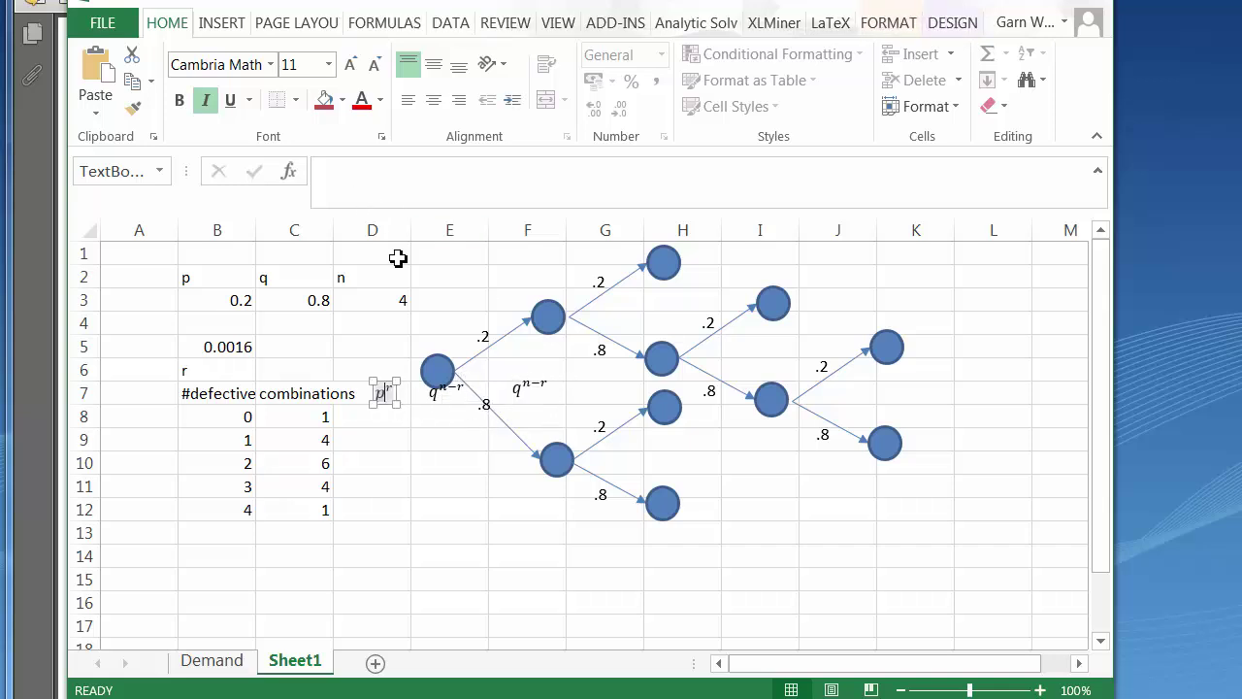
# Step: Paste p^r in front of the mid-tree q^(n−r) label
pyautogui.moveTo(396, 388); pyautogui.dragTo(366, 393)
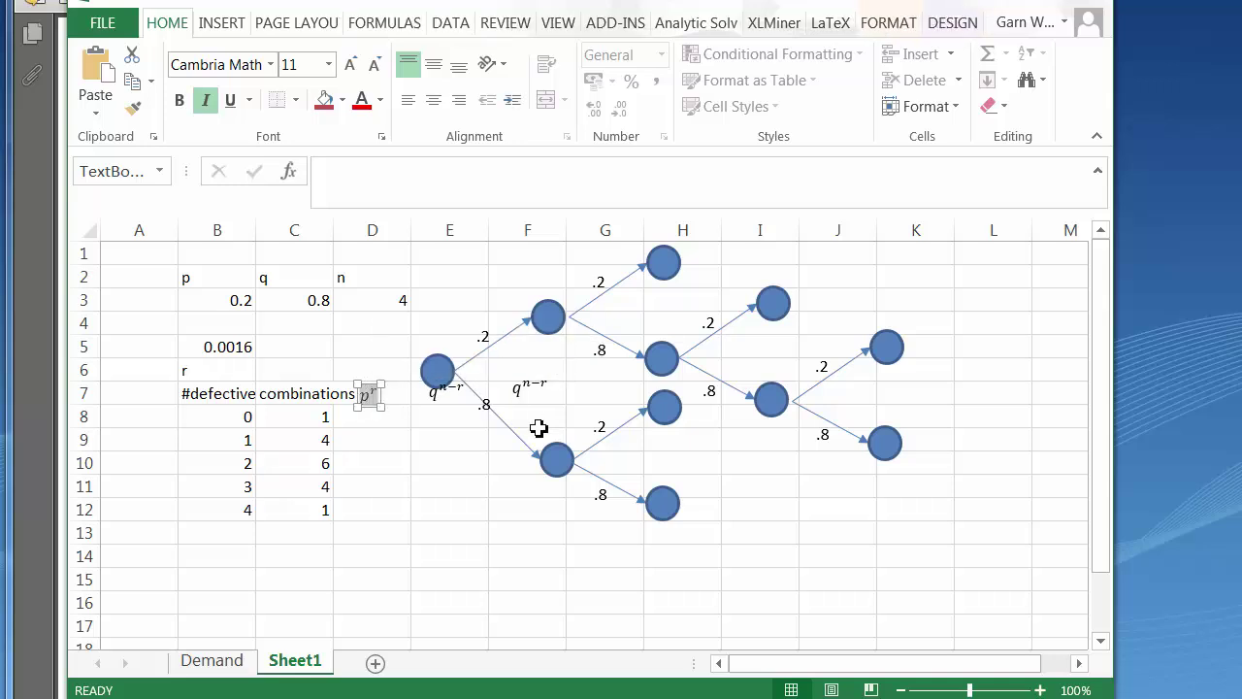
pyautogui.click(529, 392)
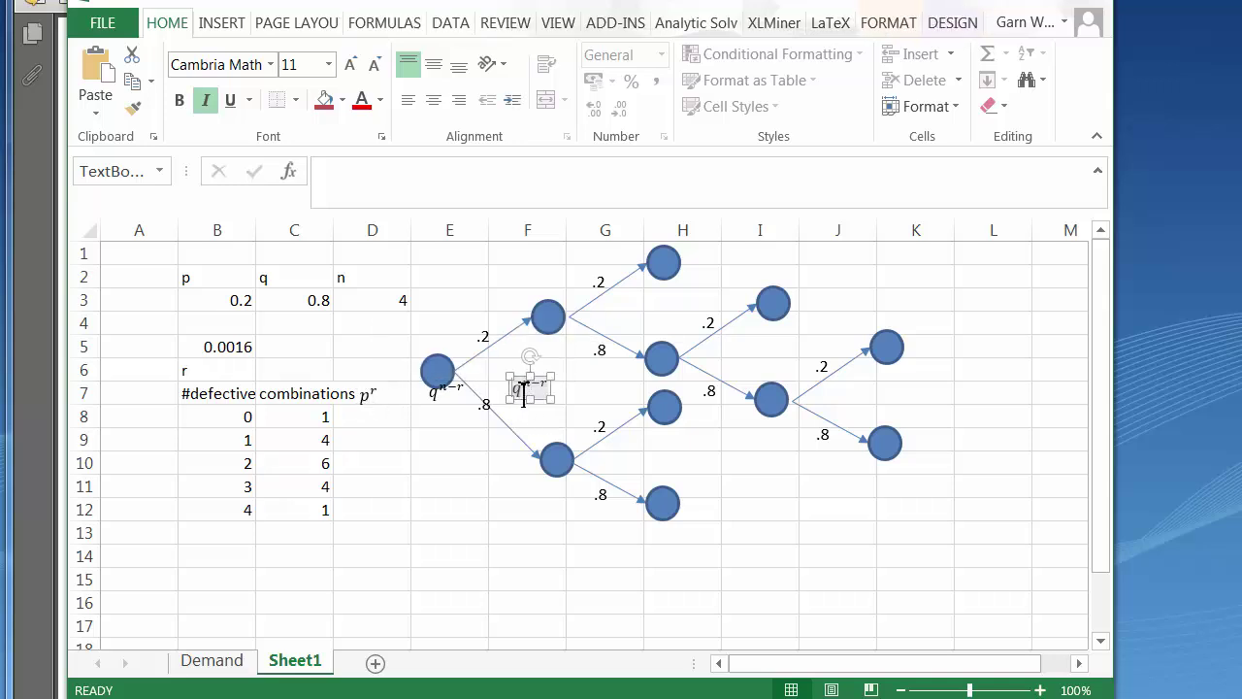
pyautogui.write('pr')
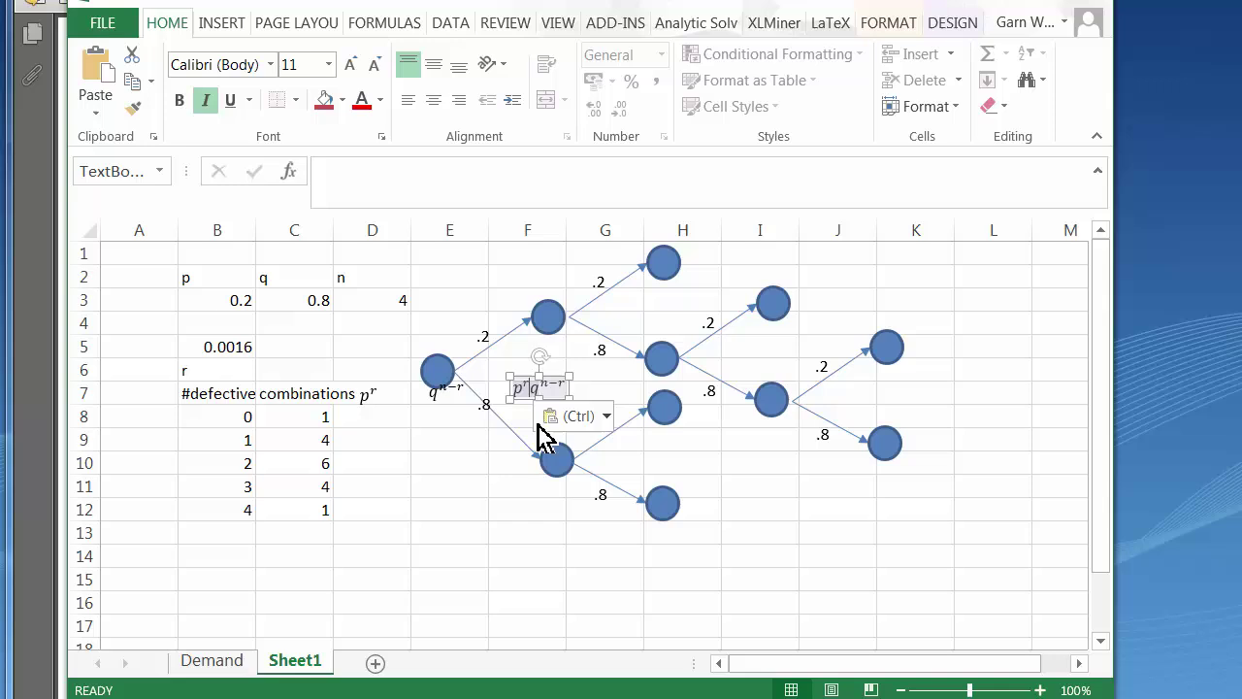
pyautogui.click(297, 396)
pyautogui.click(309, 373)
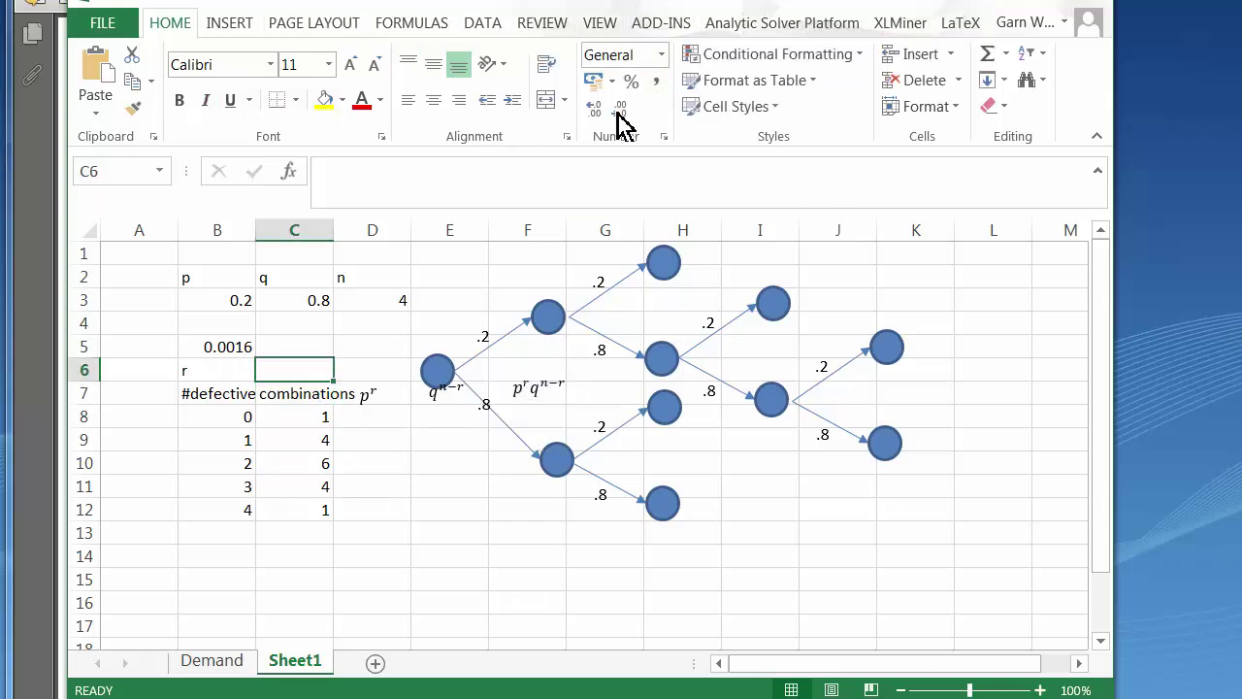
# Step: Create an equation of parentheses around a 2x1 stack with n over r
pyautogui.click(244, 14)
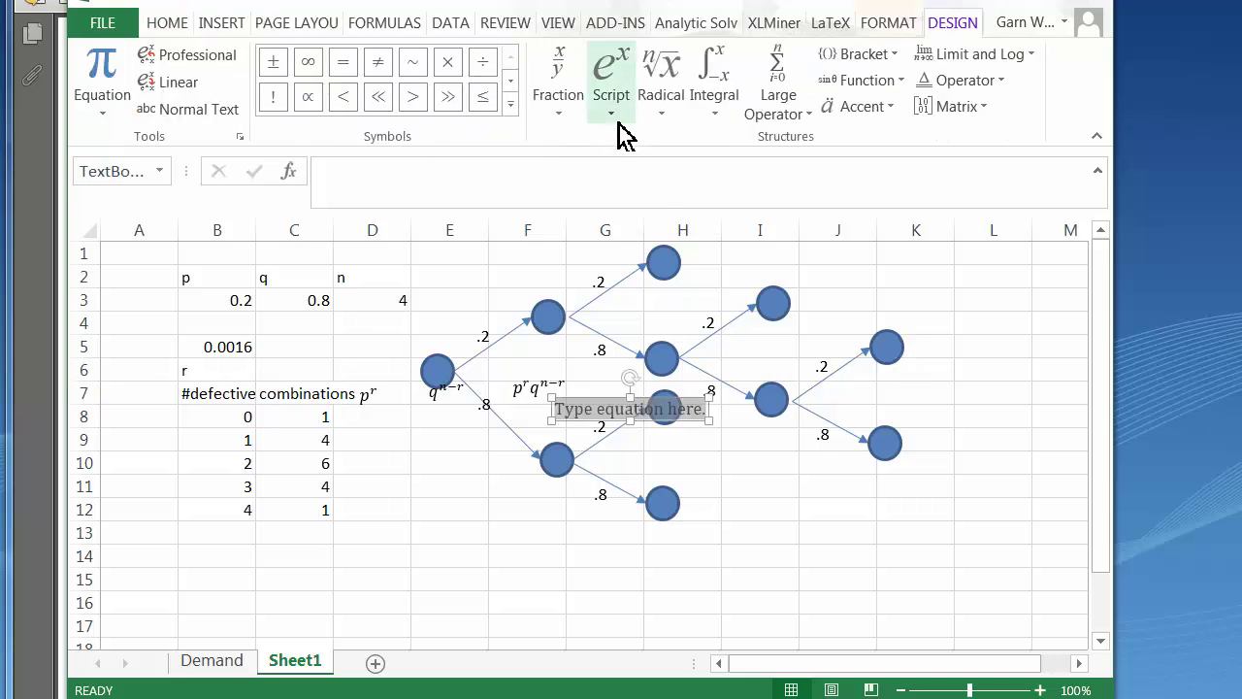
pyautogui.click(859, 54)
pyautogui.click(873, 180)
pyautogui.click(970, 108)
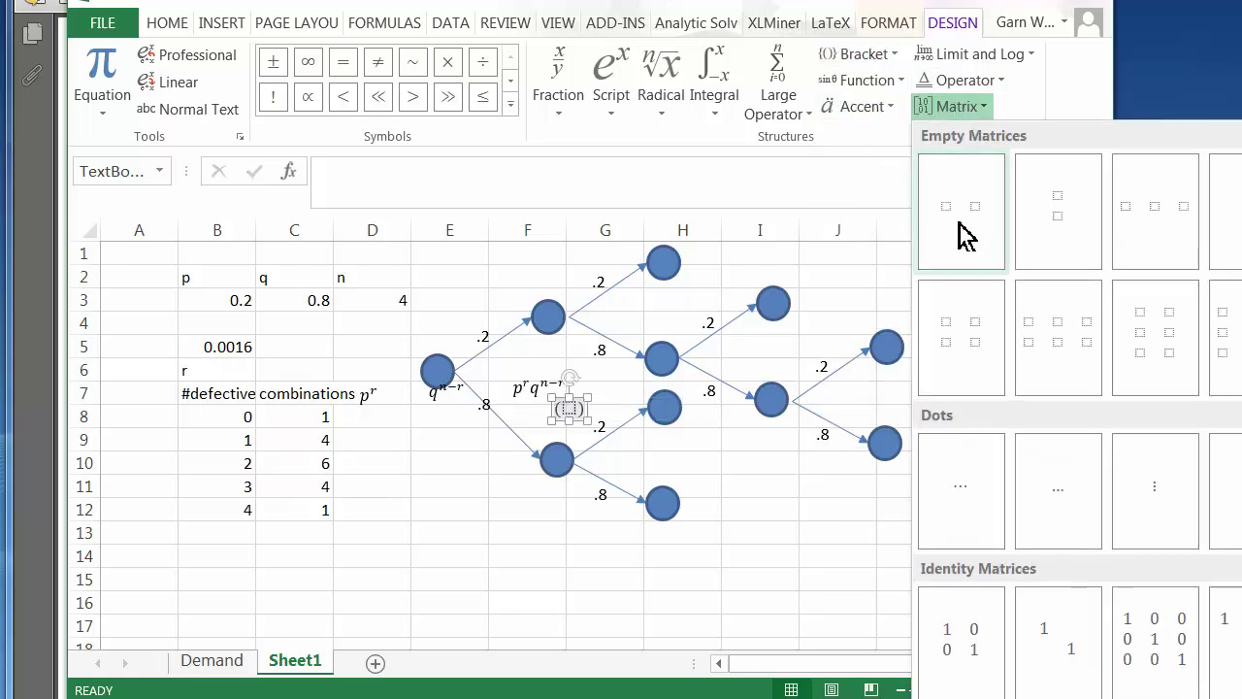
pyautogui.click(1055, 206)
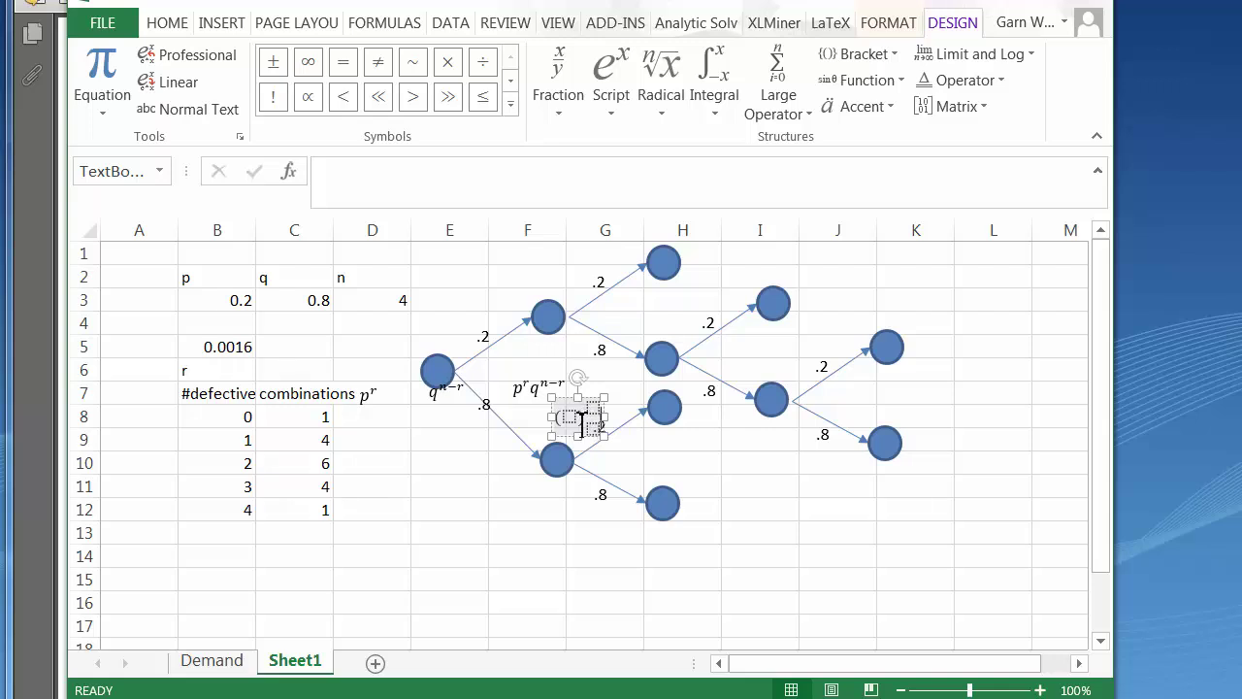
pyautogui.hotkey('ctrl', 'z')
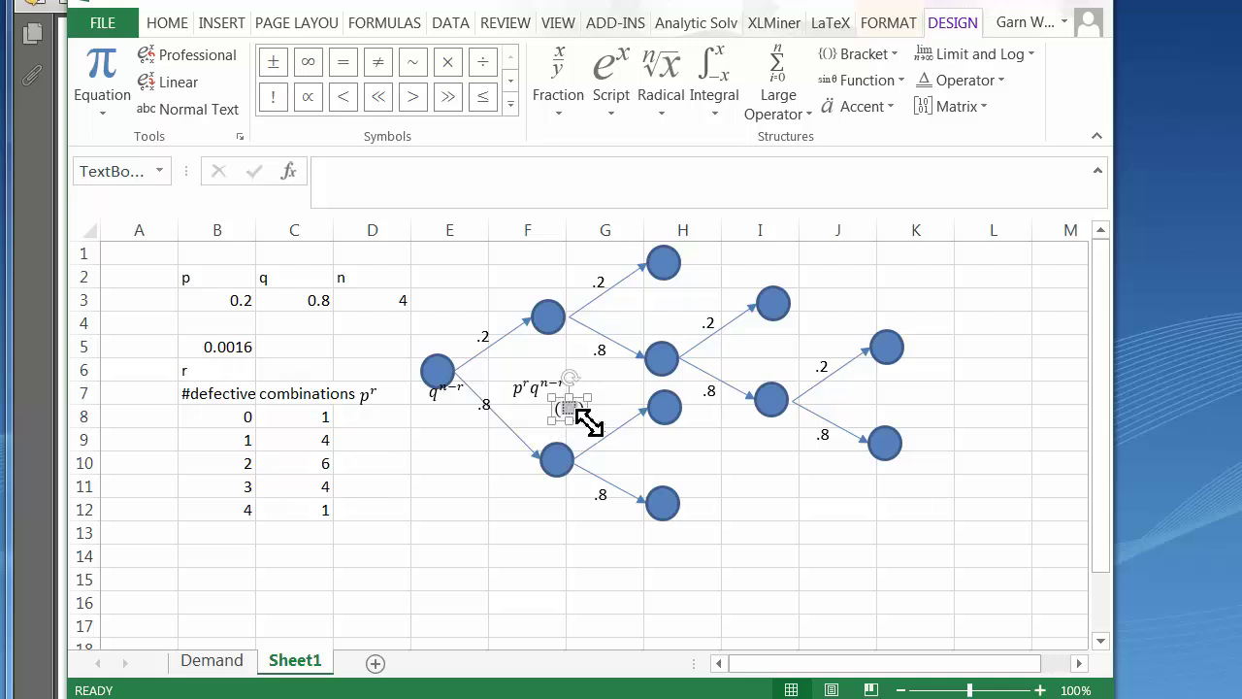
pyautogui.click(965, 107)
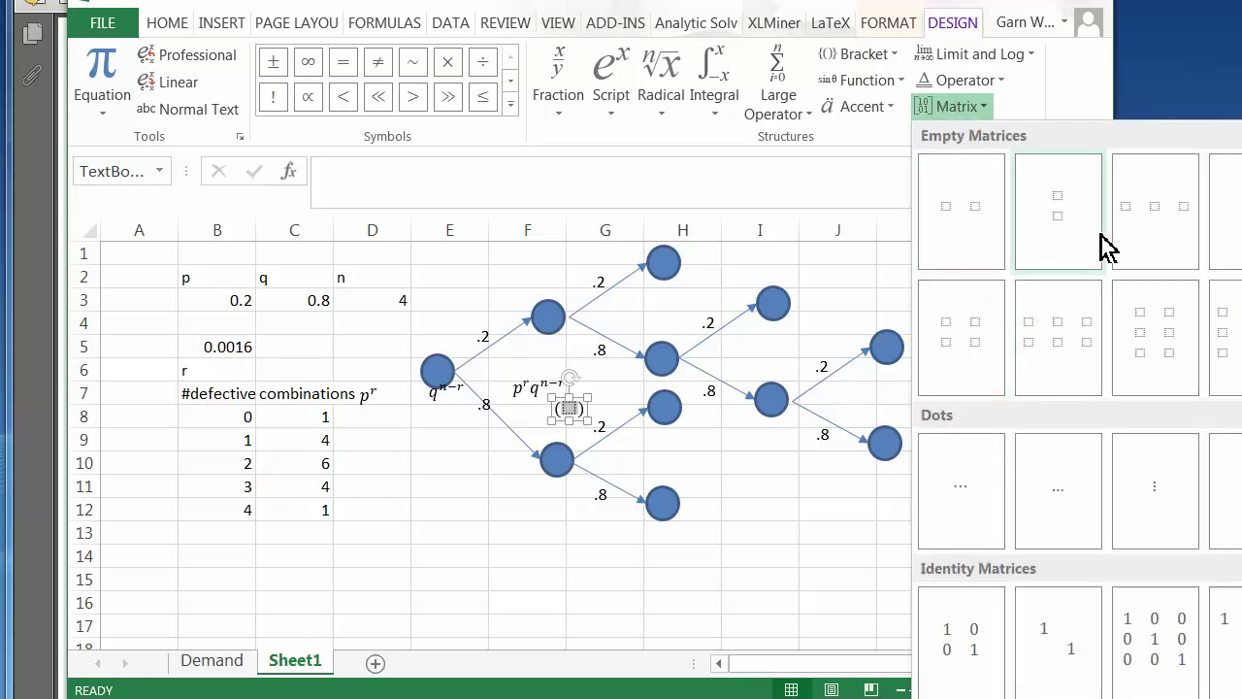
pyautogui.click(1073, 221)
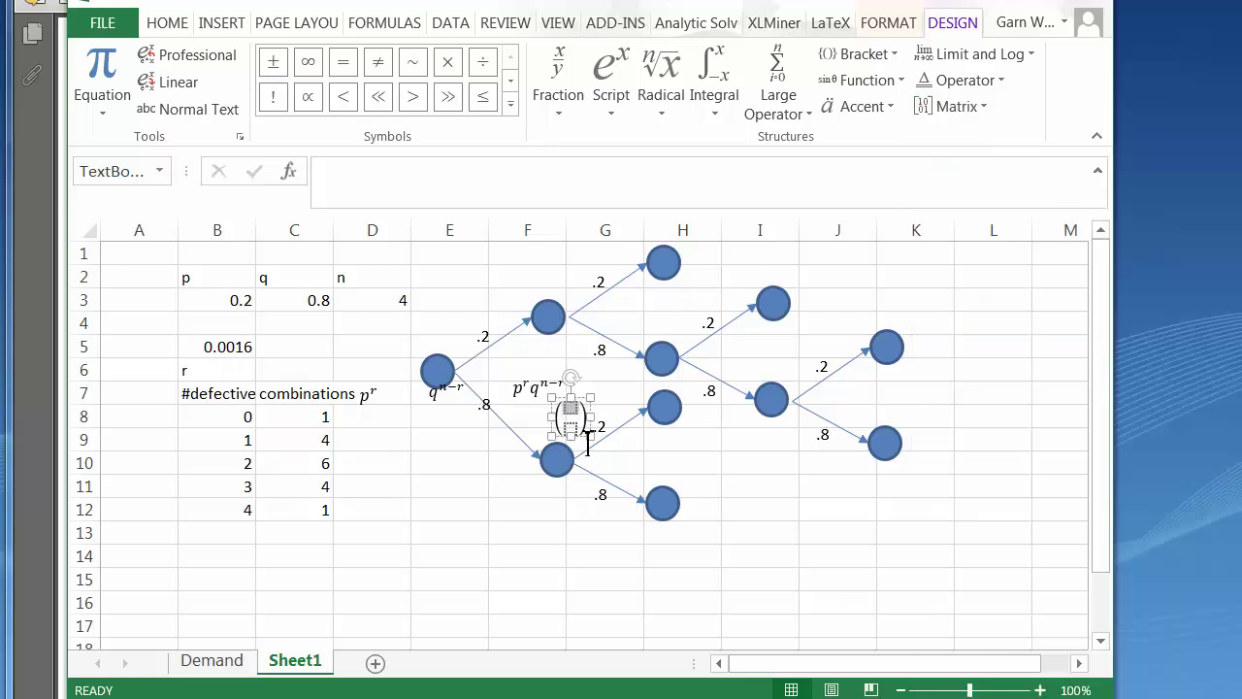
pyautogui.write('n ')
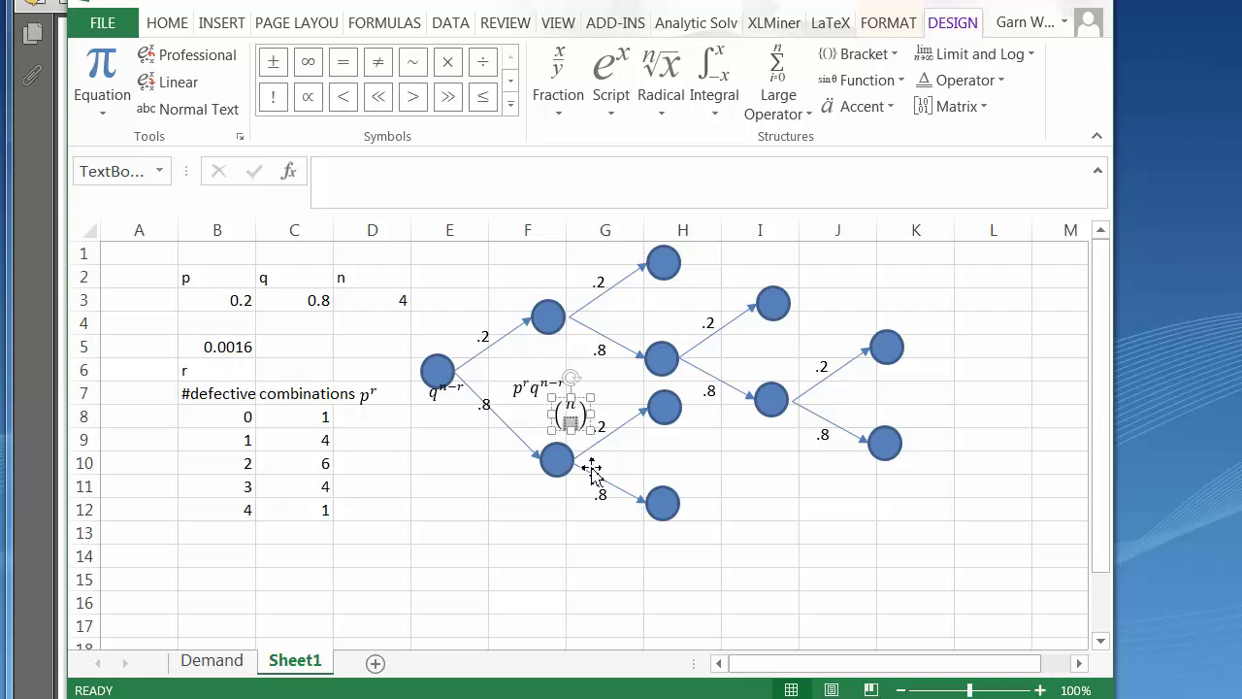
pyautogui.write('r')
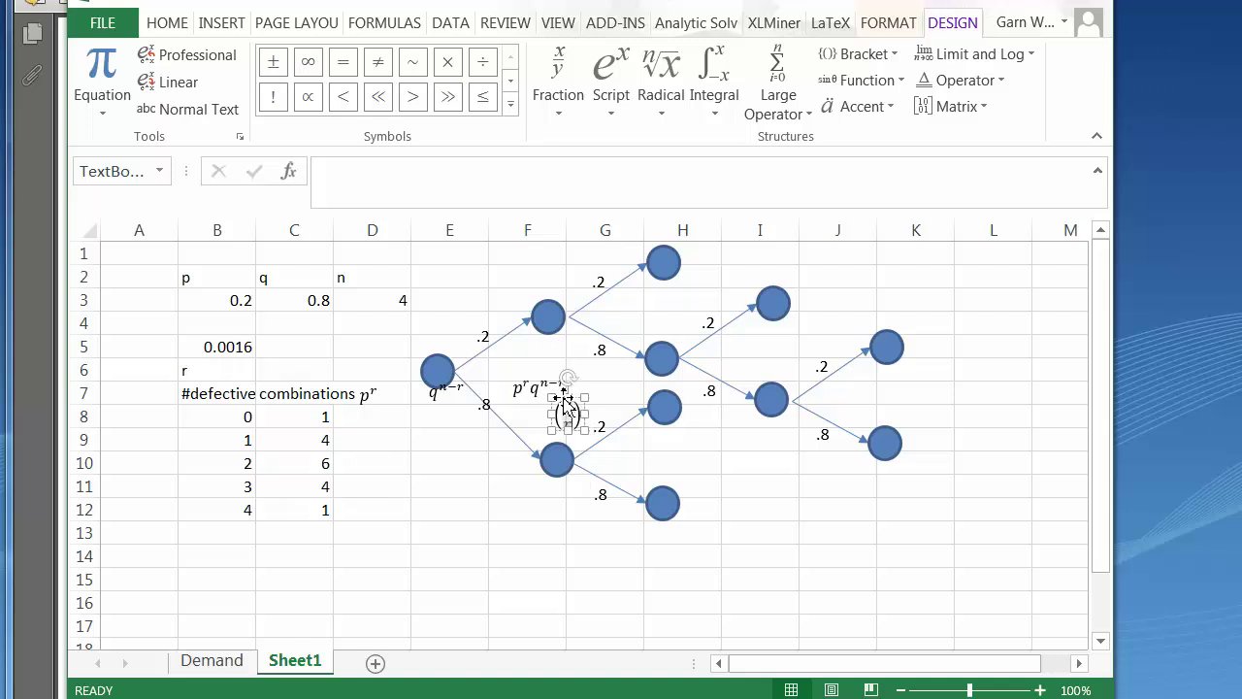
# Step: Move the (n over r) coefficient above the combinations header in C6
pyautogui.moveTo(563, 416); pyautogui.dragTo(591, 418)
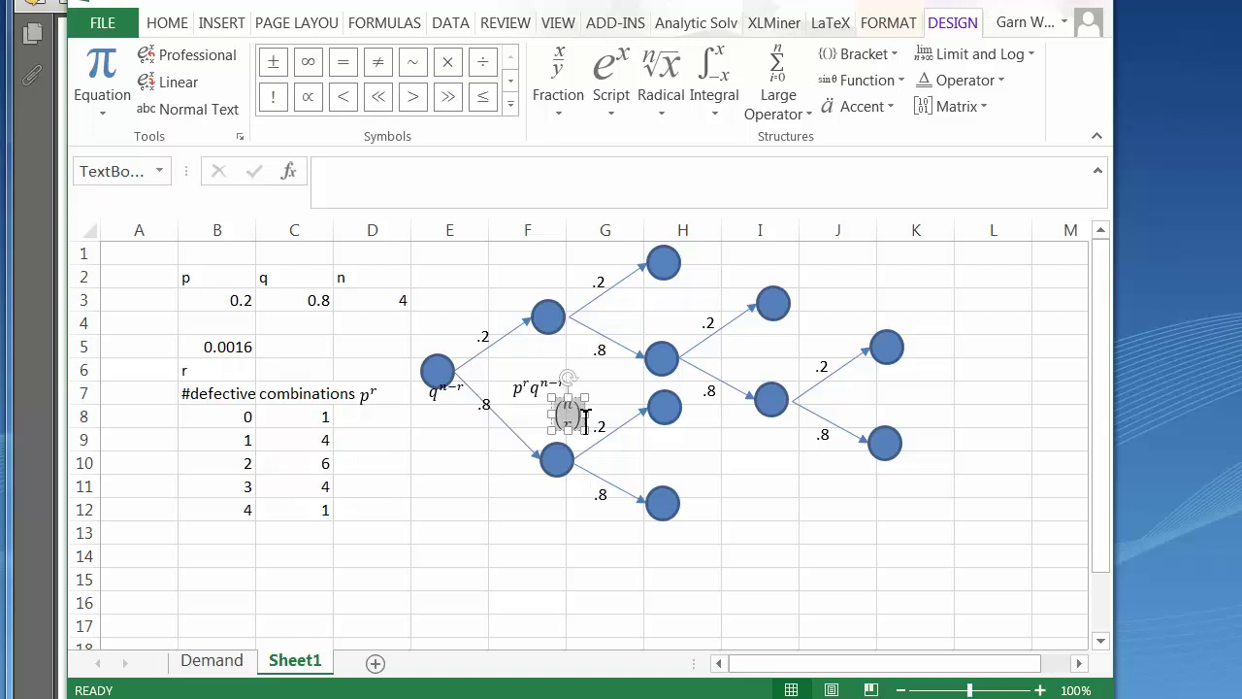
pyautogui.click(518, 487)
pyautogui.click(570, 420)
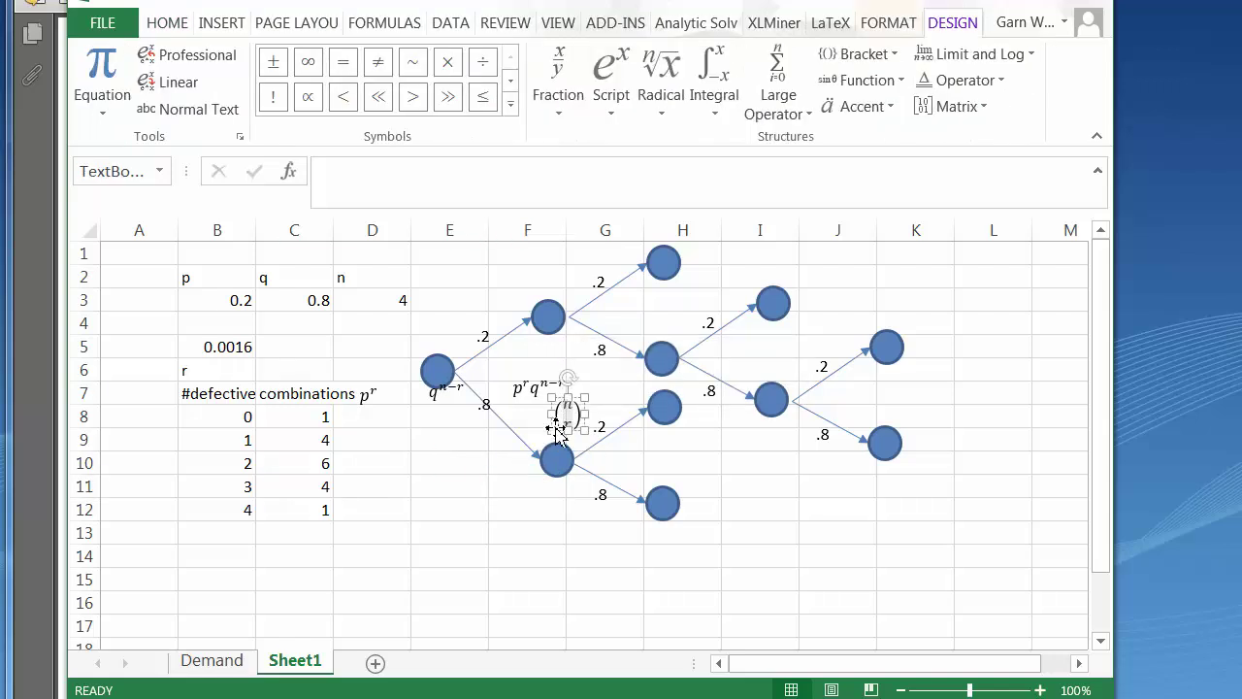
pyautogui.moveTo(570, 419); pyautogui.dragTo(296, 367)
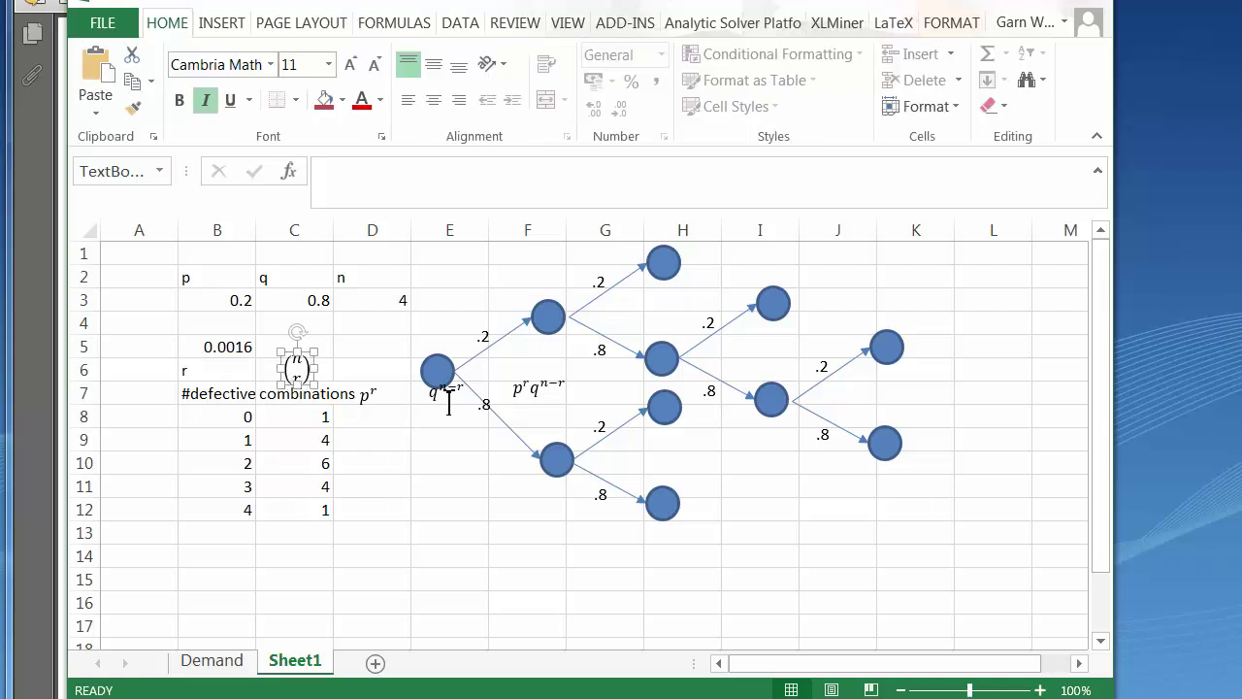
# Step: Paste (n over r) before p^r q^(n−r) and move the full formula beside the lower branch
pyautogui.click(500, 396)
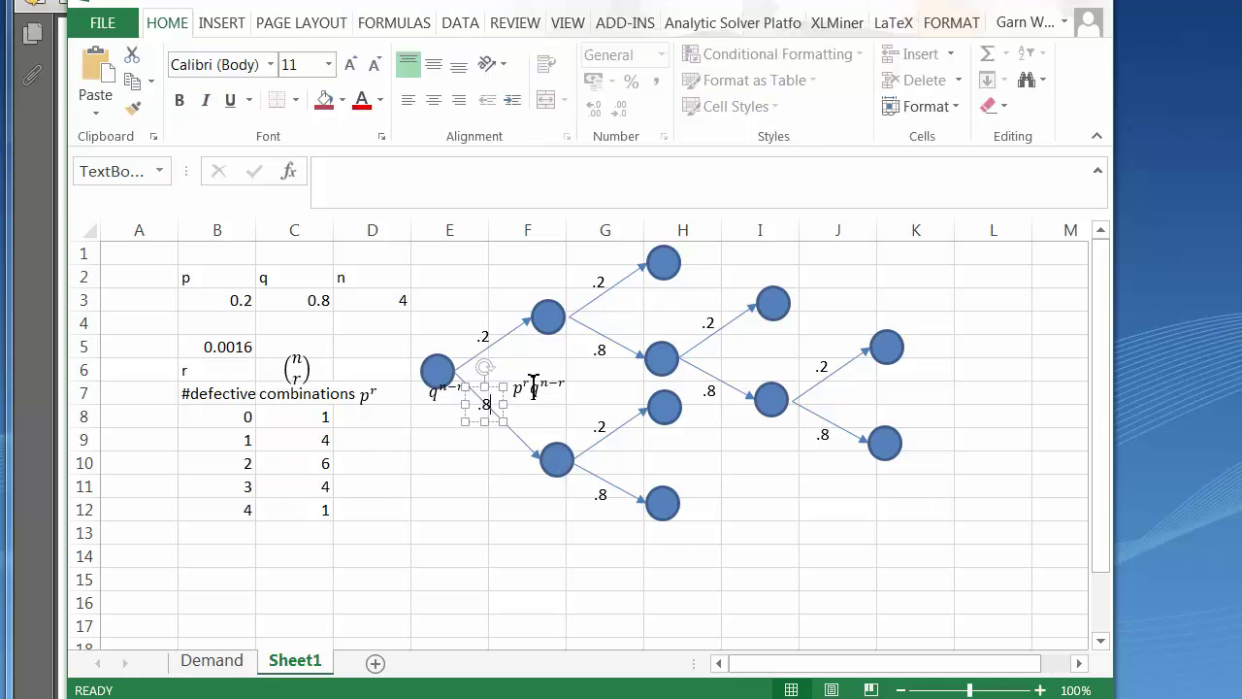
pyautogui.click(533, 385)
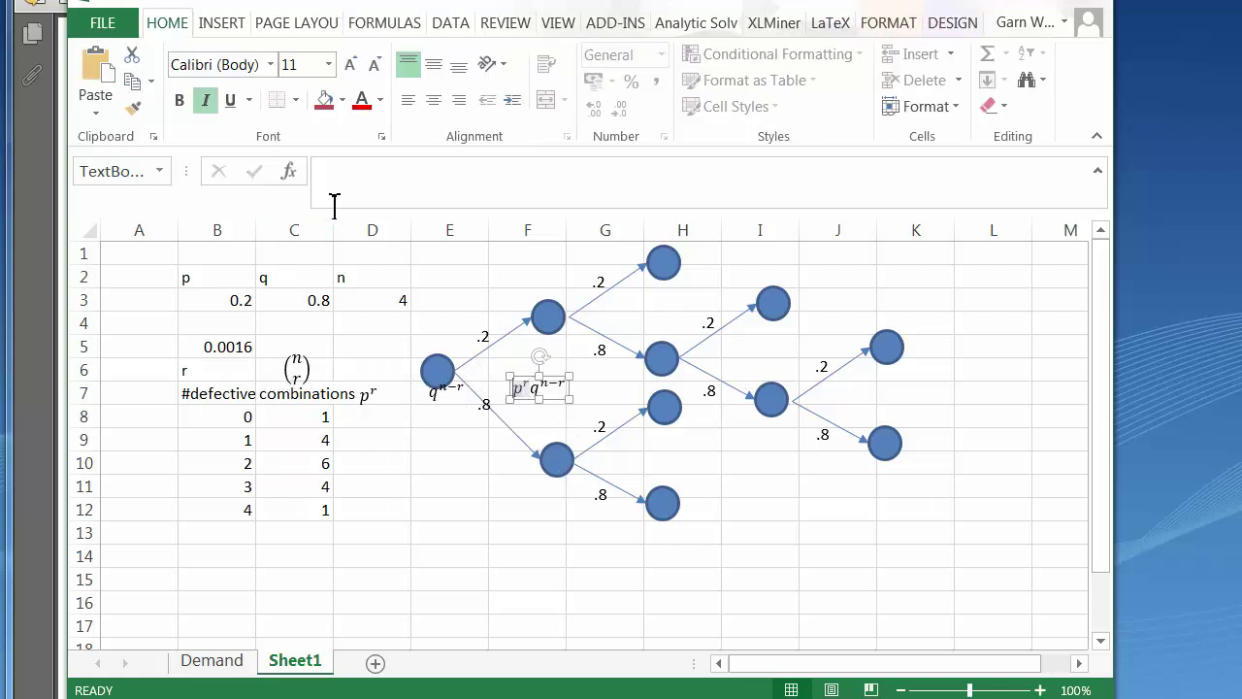
pyautogui.hotkey('ctrl', 'v')
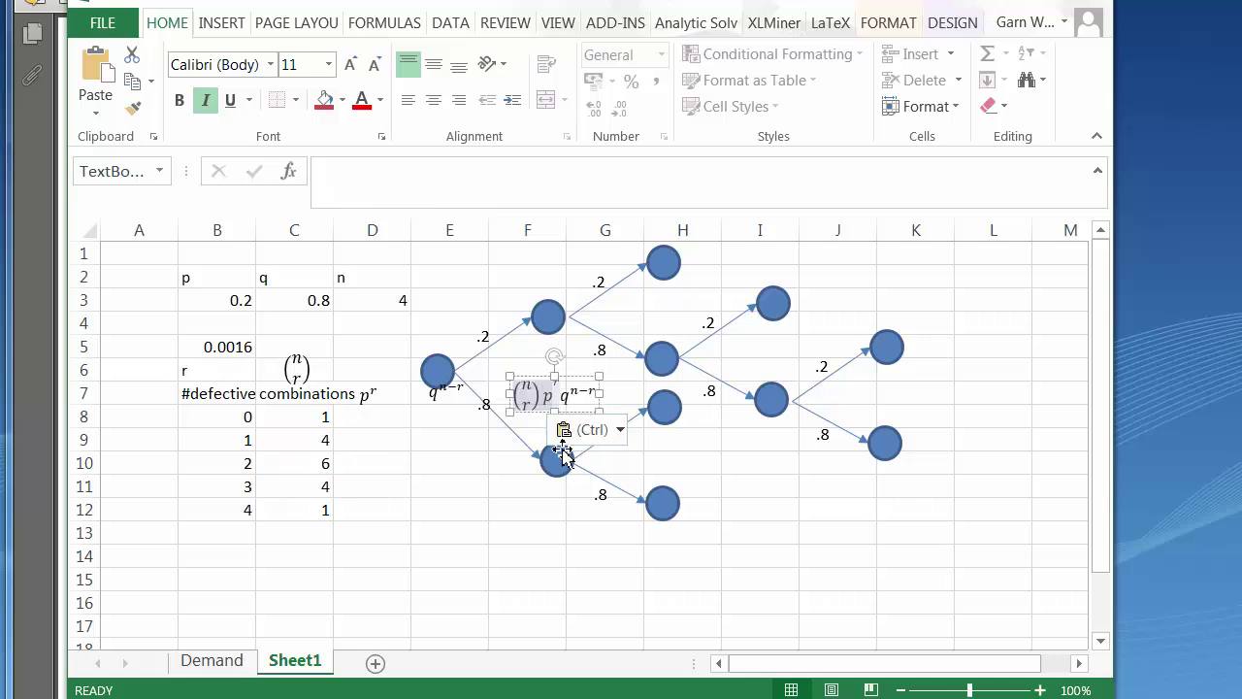
pyautogui.moveTo(543, 413); pyautogui.dragTo(444, 491)
# Step: Shift the first tree node and both second-level nodes to the right
pyautogui.click(442, 369)
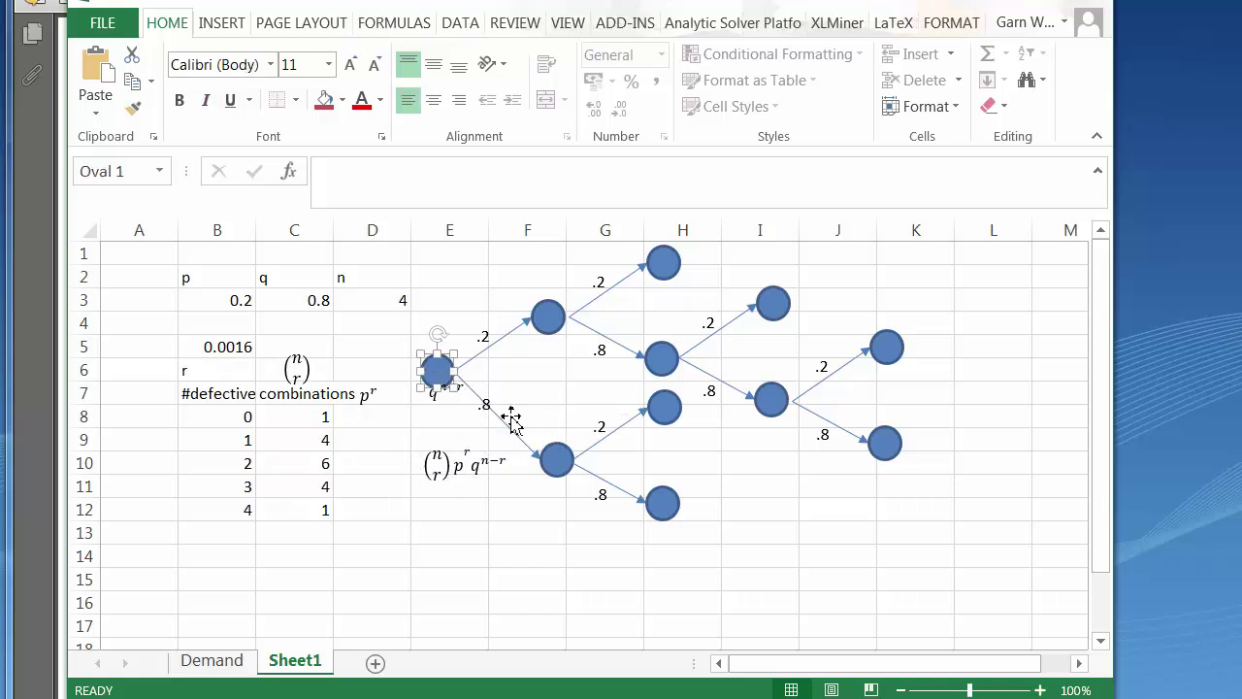
pyautogui.keyDown('ctrl'); pyautogui.click(551, 322); pyautogui.keyUp('ctrl')
pyautogui.keyDown('ctrl'); pyautogui.click(550, 456); pyautogui.keyUp('ctrl')
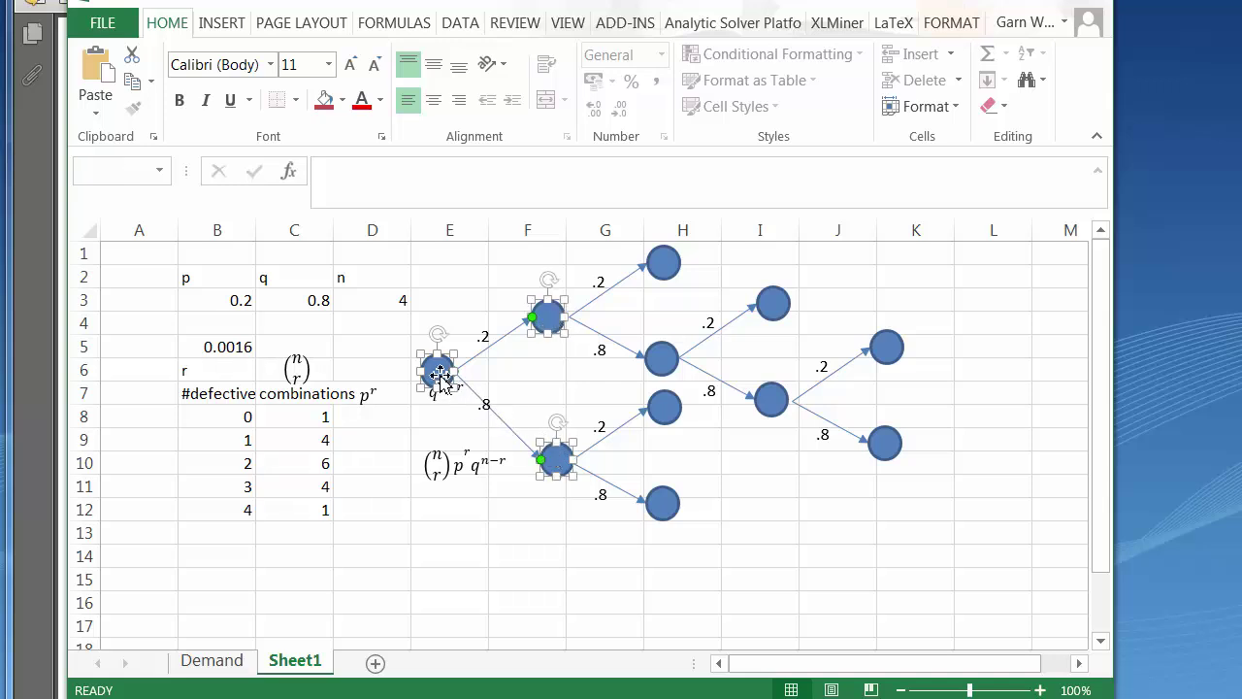
pyautogui.moveTo(438, 370); pyautogui.dragTo(549, 361)
# Step: Move the .2 and .8 labels beside the first circle and the formula to F7
pyautogui.click(453, 466)
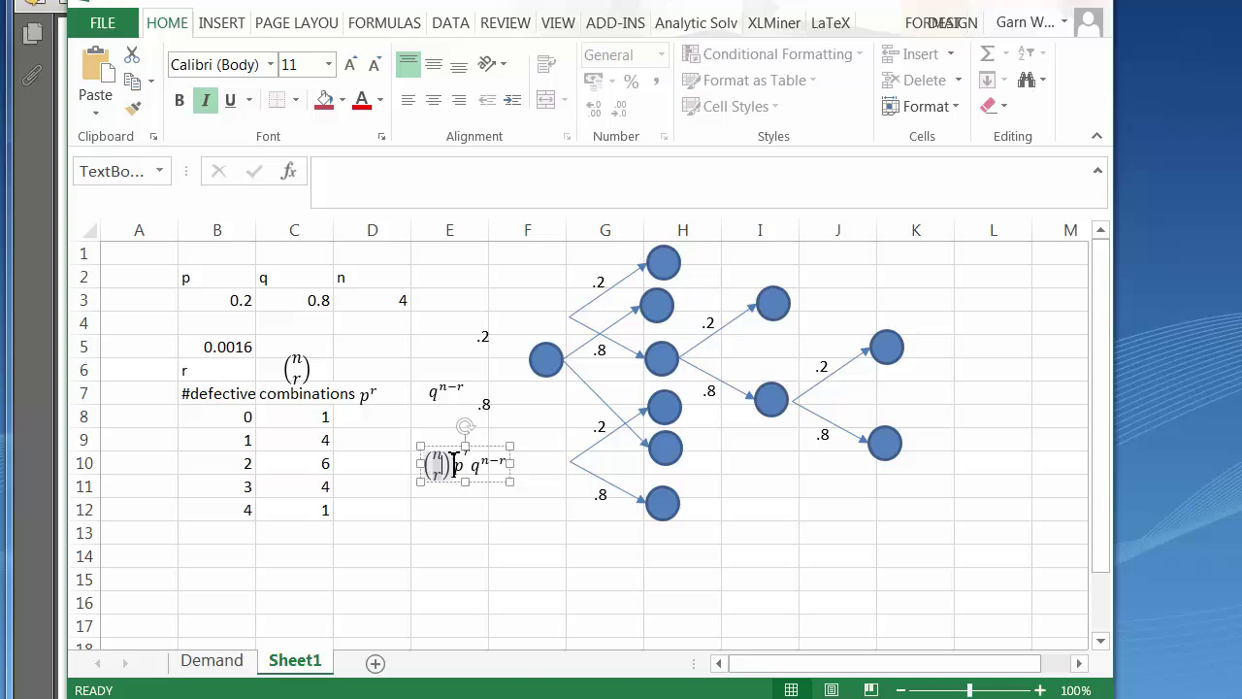
pyautogui.click(493, 404)
pyautogui.keyDown('shift'); pyautogui.click(484, 336); pyautogui.keyUp('shift')
pyautogui.moveTo(484, 336); pyautogui.dragTo(602, 322)
pyautogui.click(449, 453)
pyautogui.moveTo(447, 446); pyautogui.dragTo(520, 373)
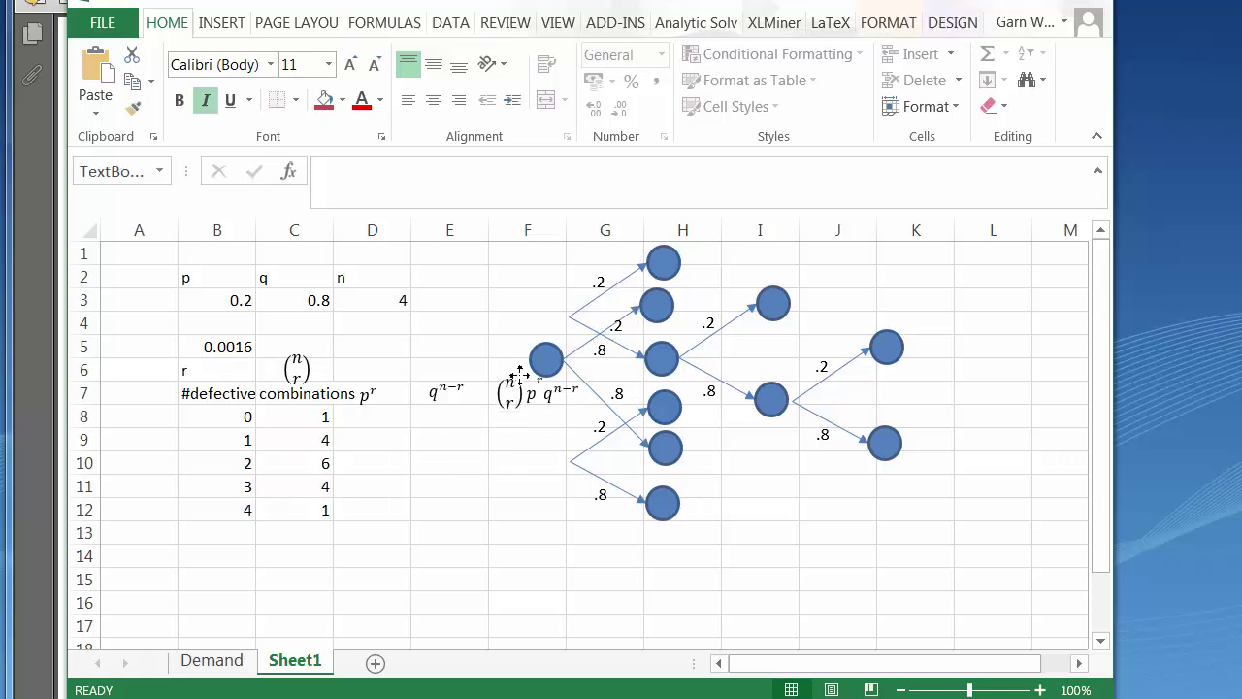
pyautogui.click(379, 405)
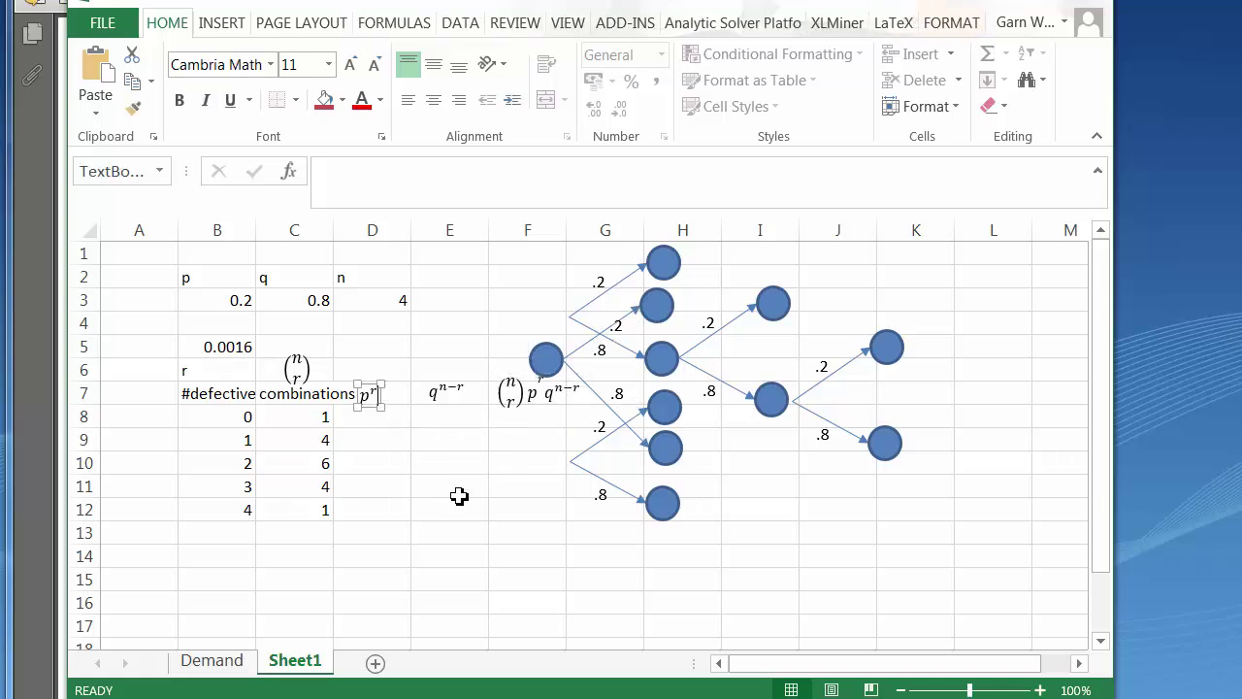
# Step: Enter =p^B8 in D8, then undo an attempted fill down
pyautogui.click(359, 422)
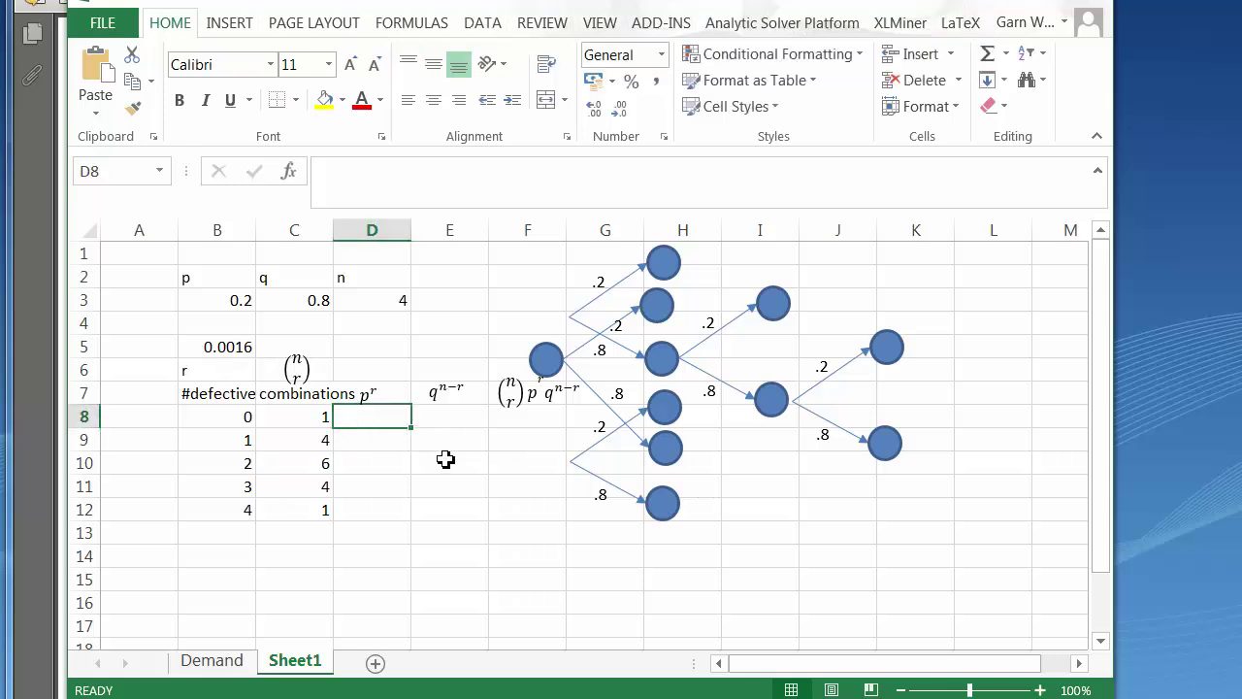
pyautogui.write('p')
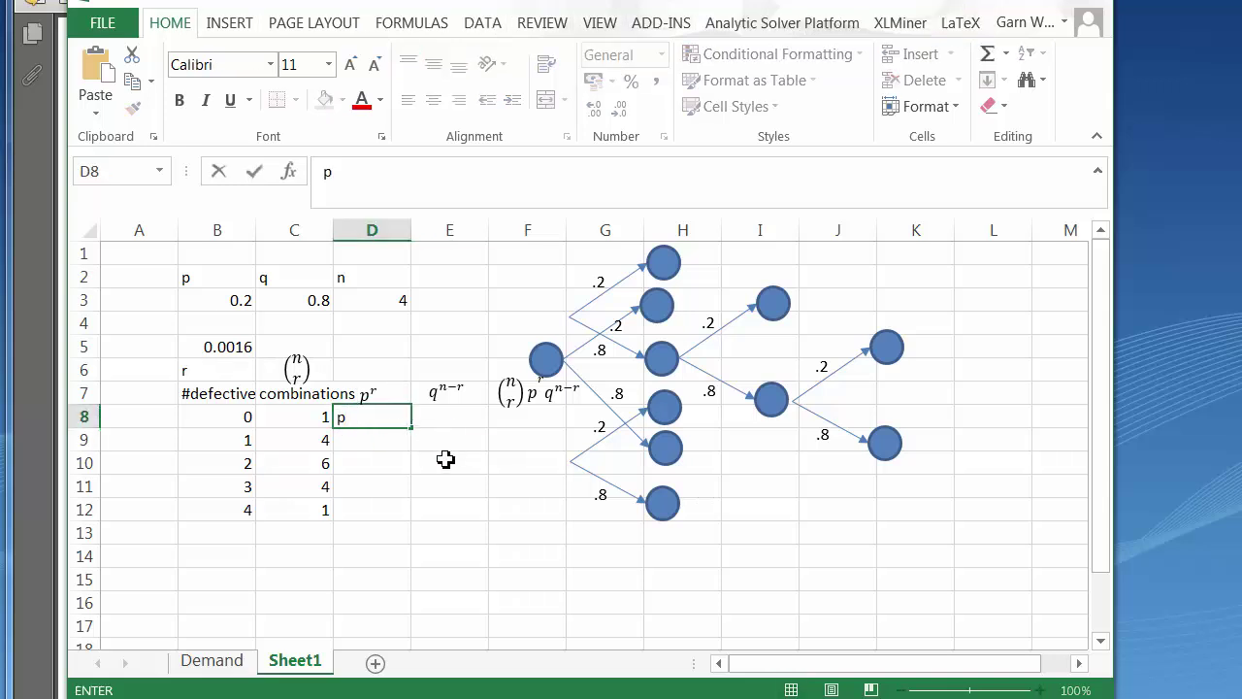
pyautogui.write('=')
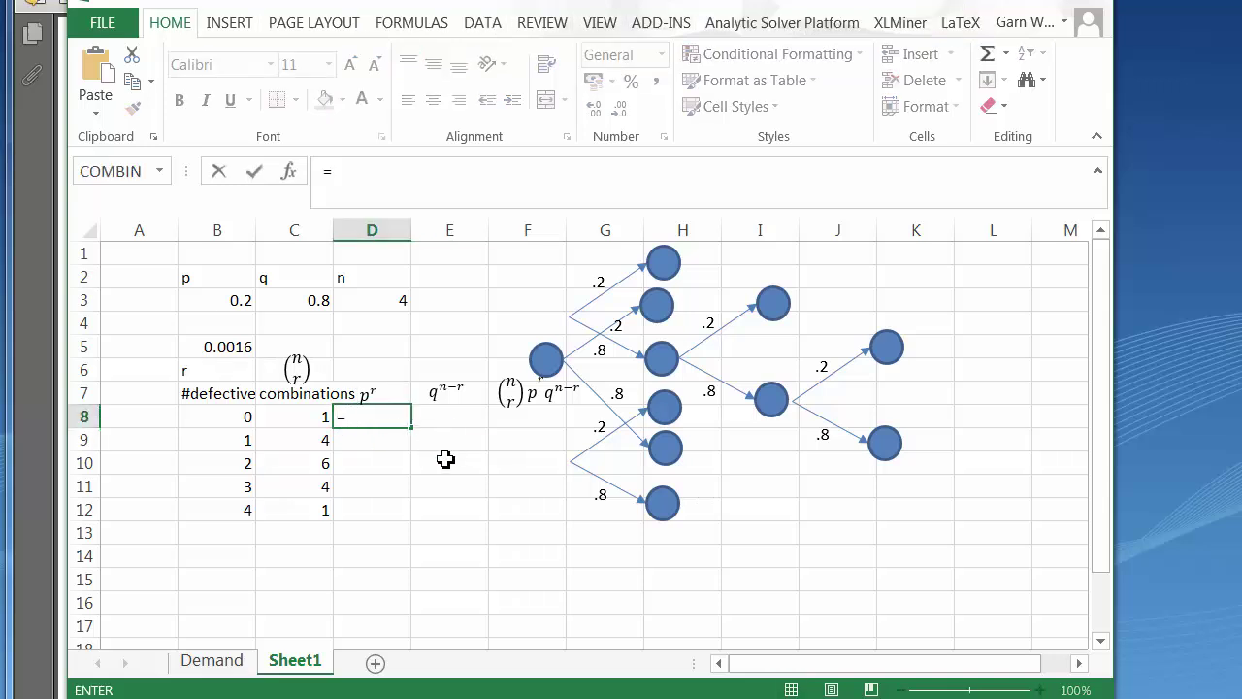
pyautogui.write('p^')
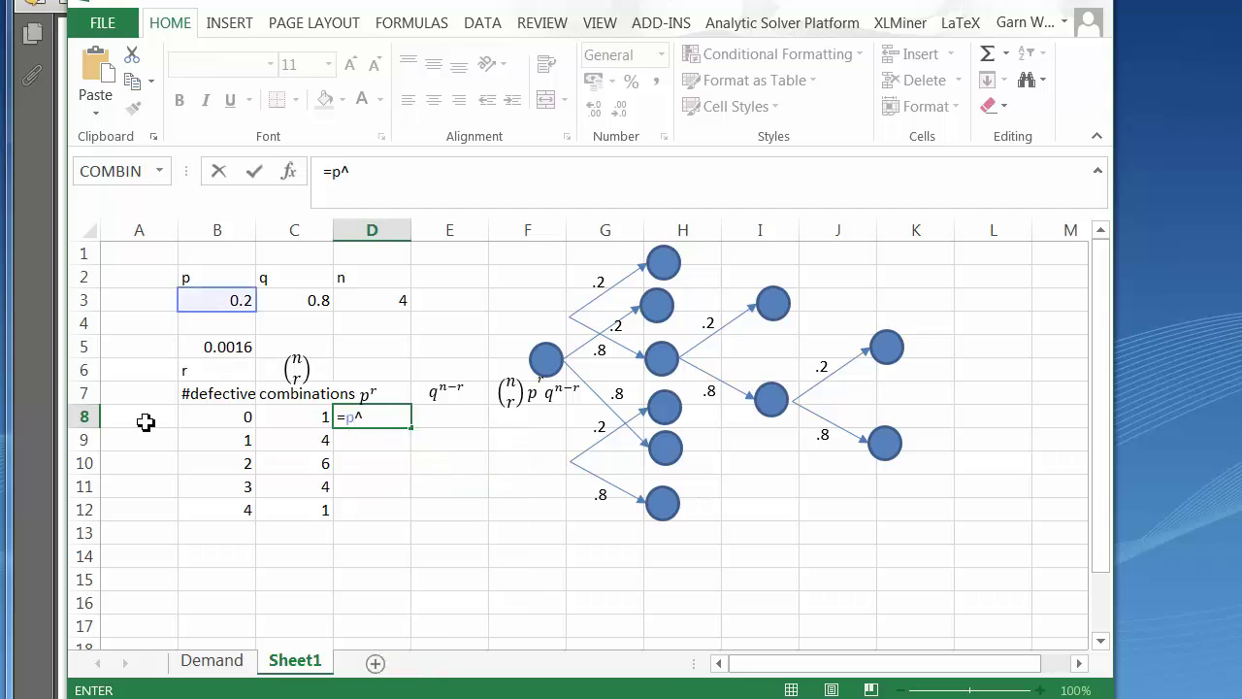
pyautogui.click(221, 414)
pyautogui.press('Return')
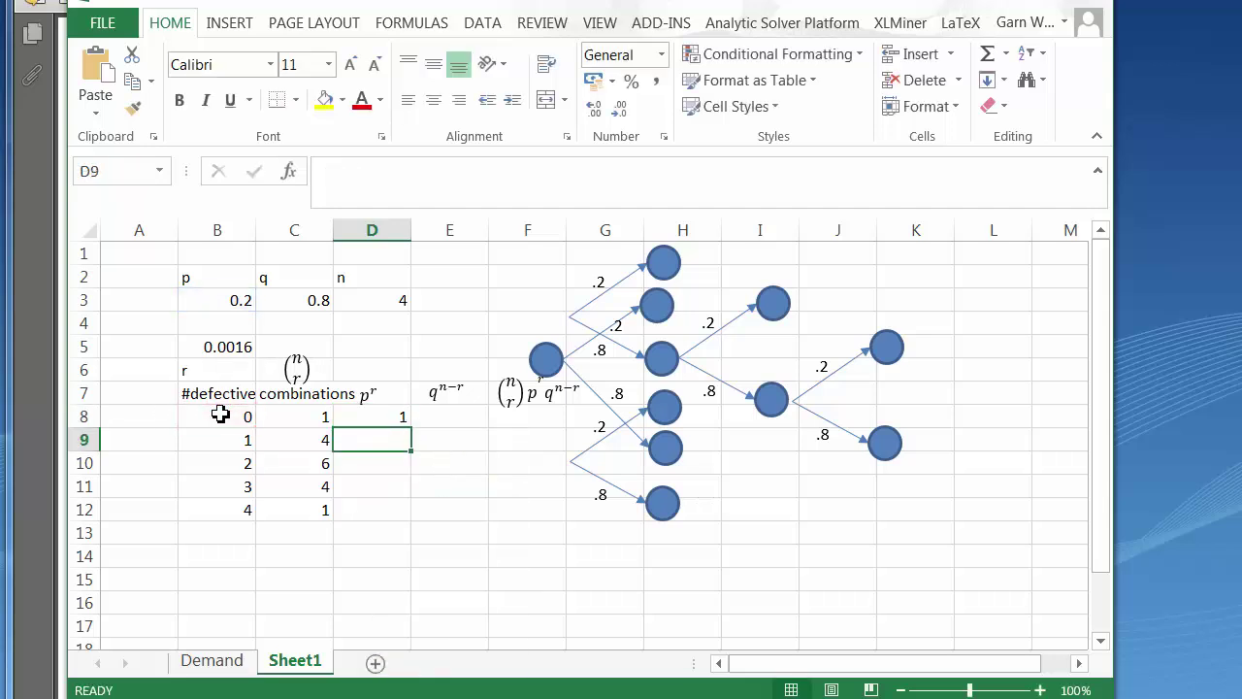
pyautogui.click(396, 421)
pyautogui.moveTo(416, 430); pyautogui.dragTo(412, 522)
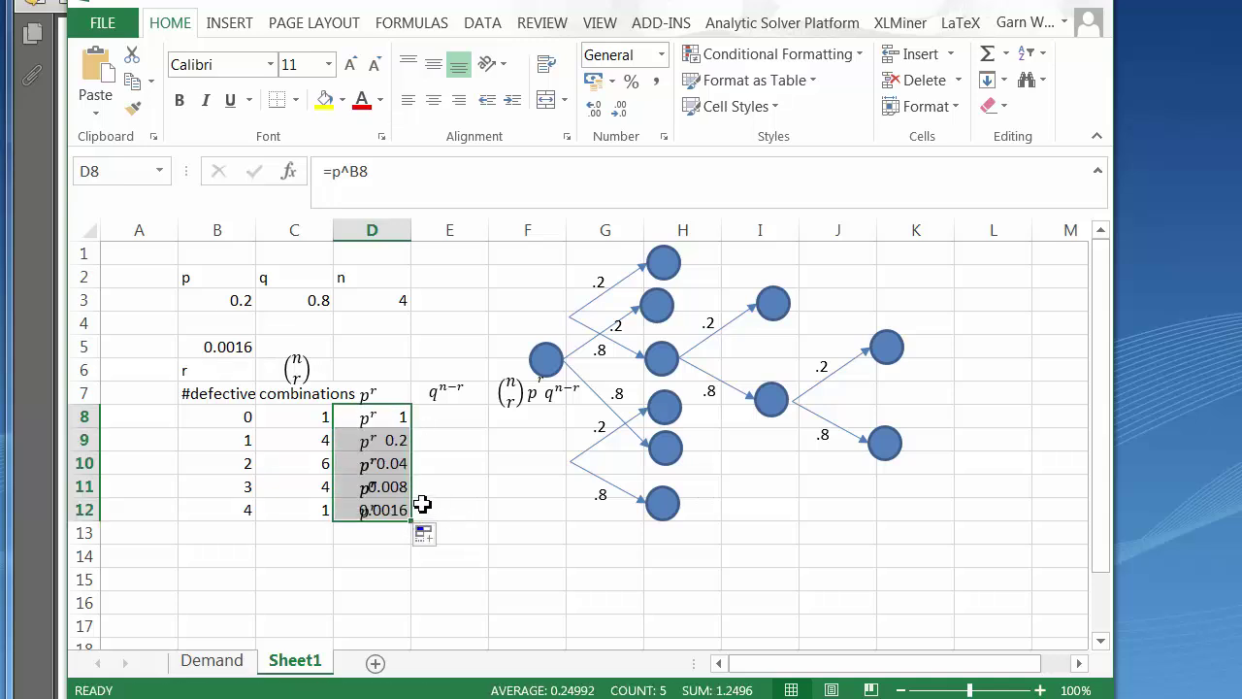
pyautogui.hotkey('ctrl', 'z')
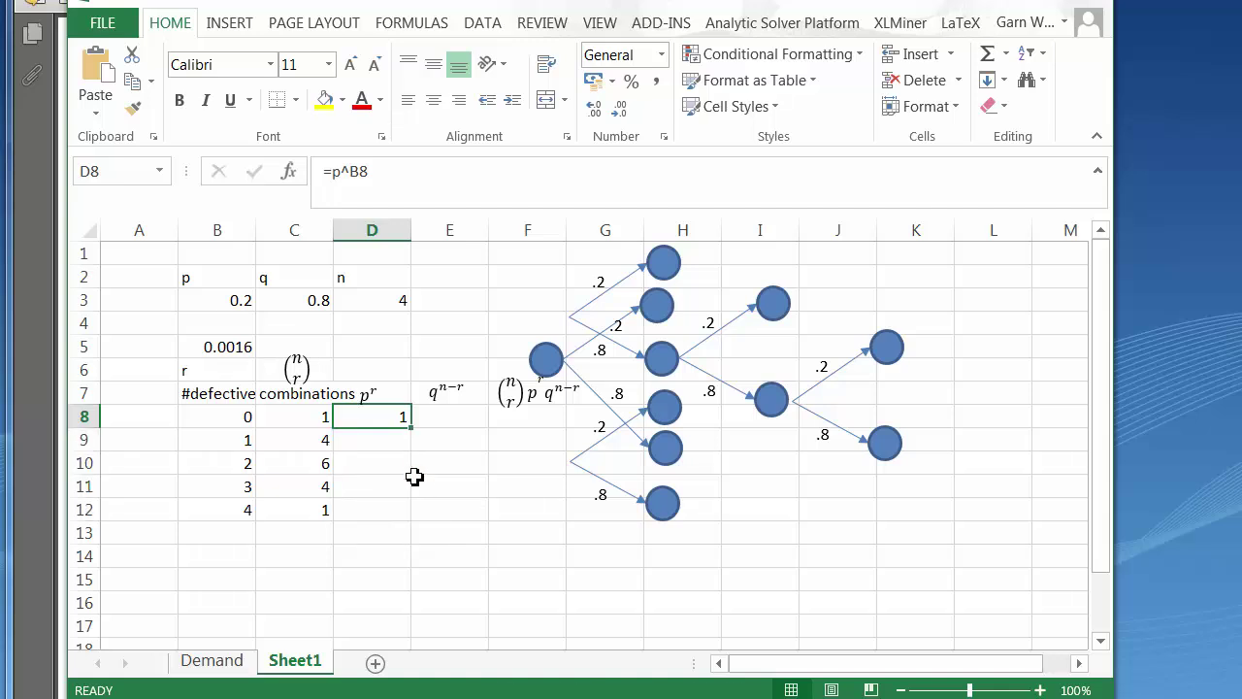
# Step: Shrink the p^r heading box and fill D8's formula down to D12
pyautogui.click(369, 447)
pyautogui.click(379, 404)
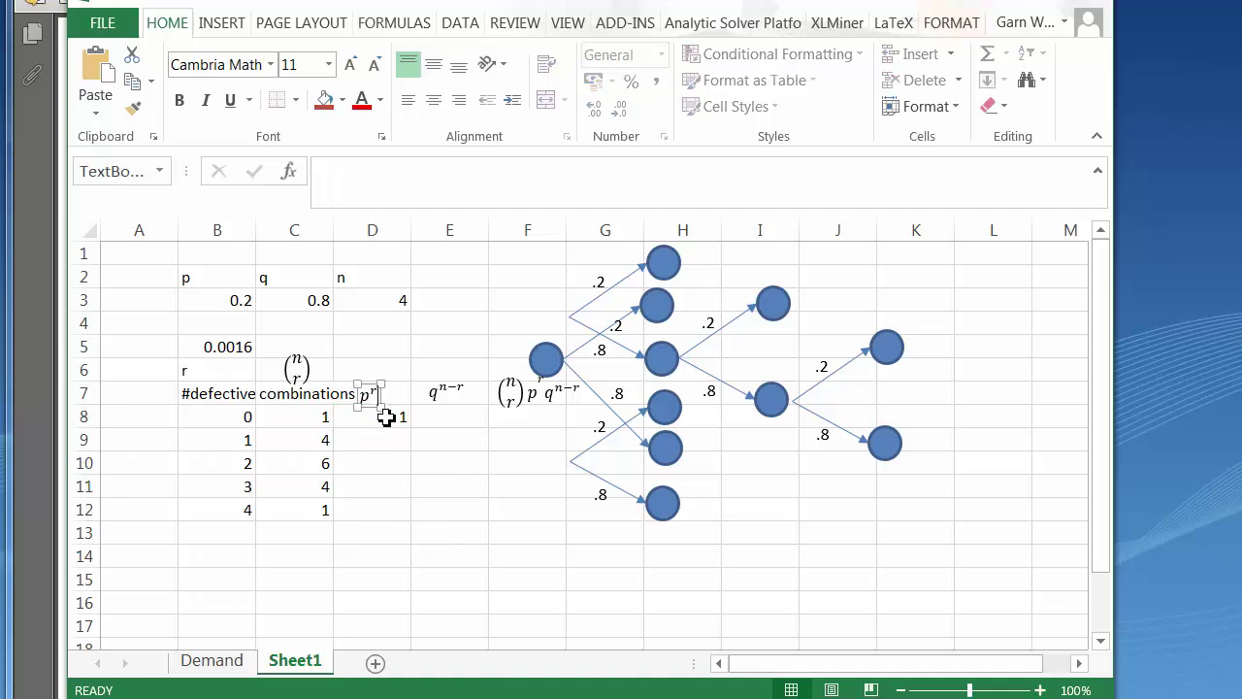
pyautogui.moveTo(378, 405); pyautogui.dragTo(421, 516)
pyautogui.click(388, 423)
pyautogui.click(463, 488)
pyautogui.click(444, 419)
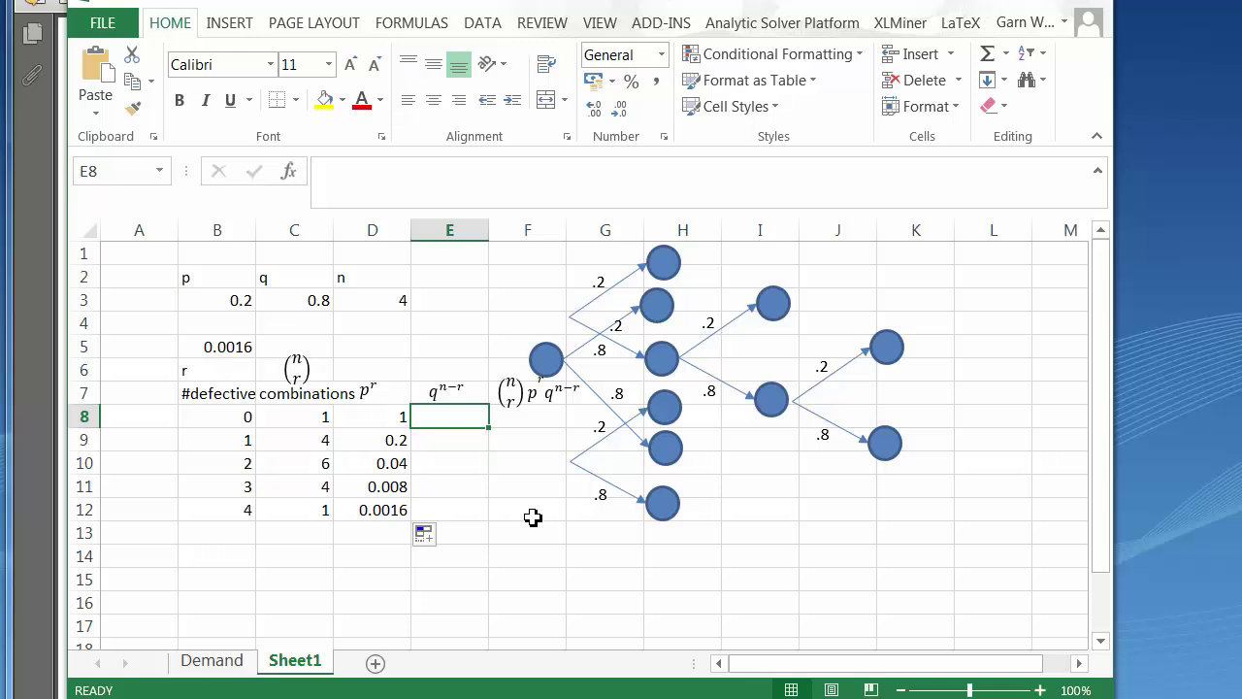
# Step: Enter =q^(n-B8) in E8, accepting Excel's correction, and fill it to E12
pyautogui.write('=q^(')
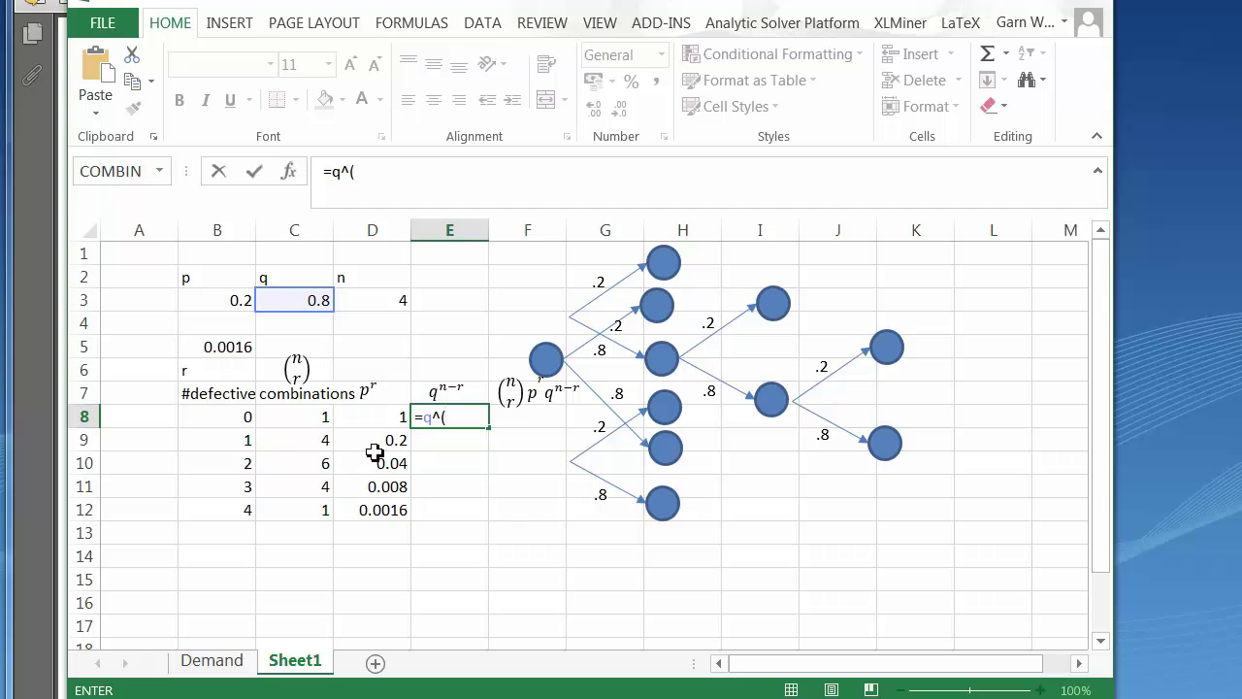
pyautogui.write('n-')
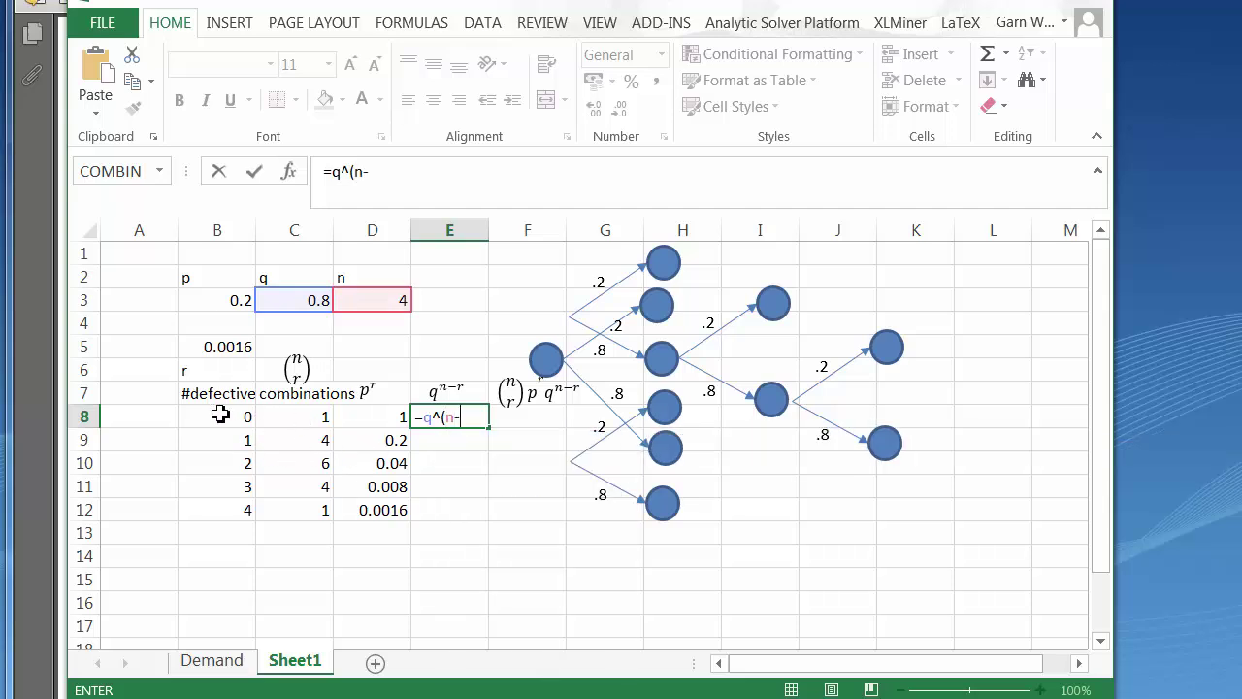
pyautogui.click(222, 415)
pyautogui.press('Return')
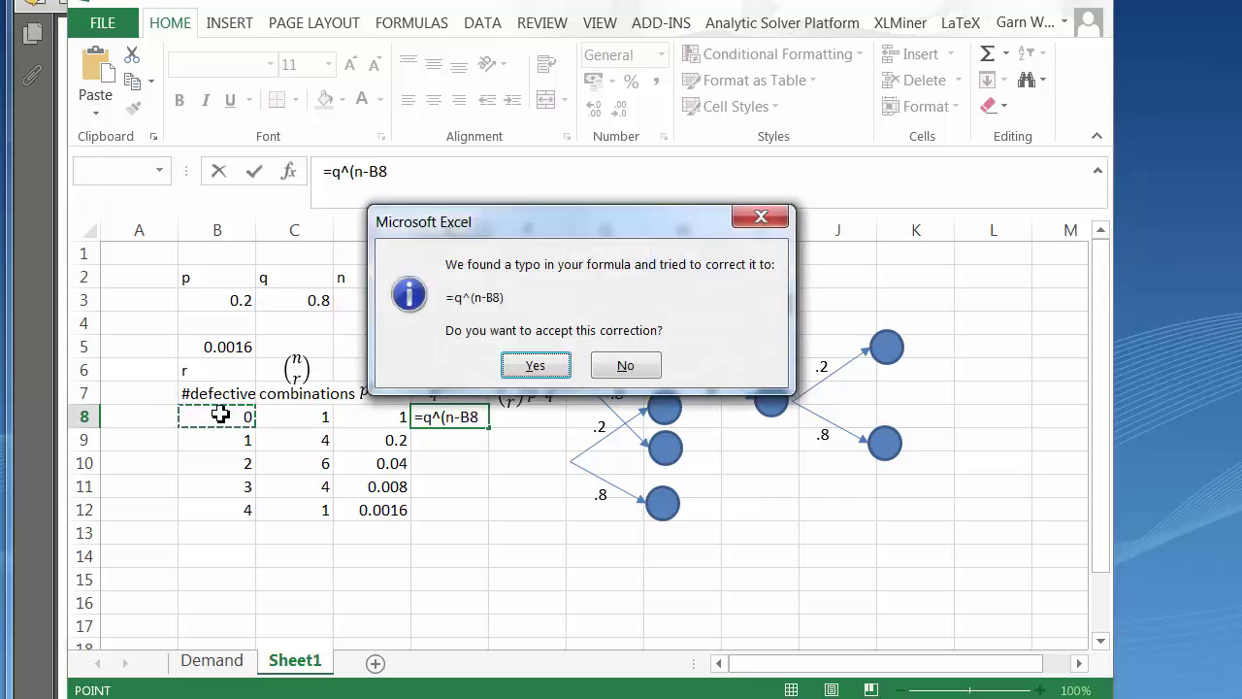
pyautogui.click(535, 365)
pyautogui.click(478, 418)
pyautogui.moveTo(488, 432); pyautogui.dragTo(480, 524)
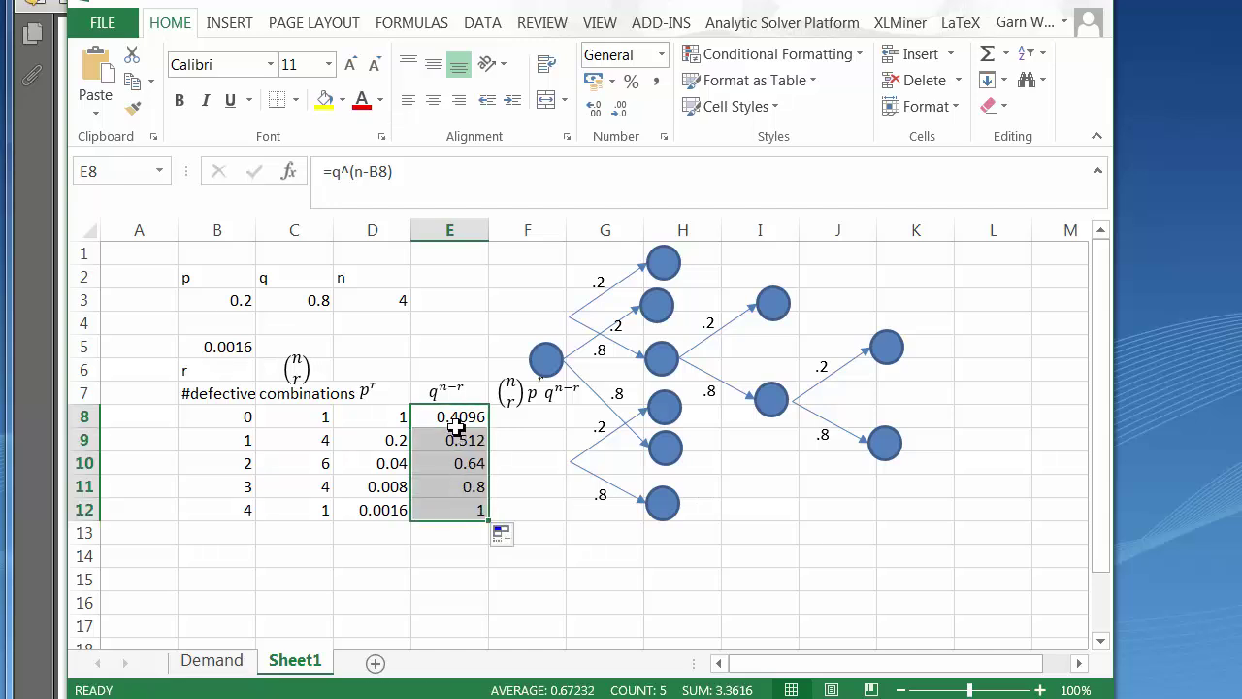
# Step: Check the formulas in E9 and E10, then begin a formula in F8
pyautogui.click(456, 422)
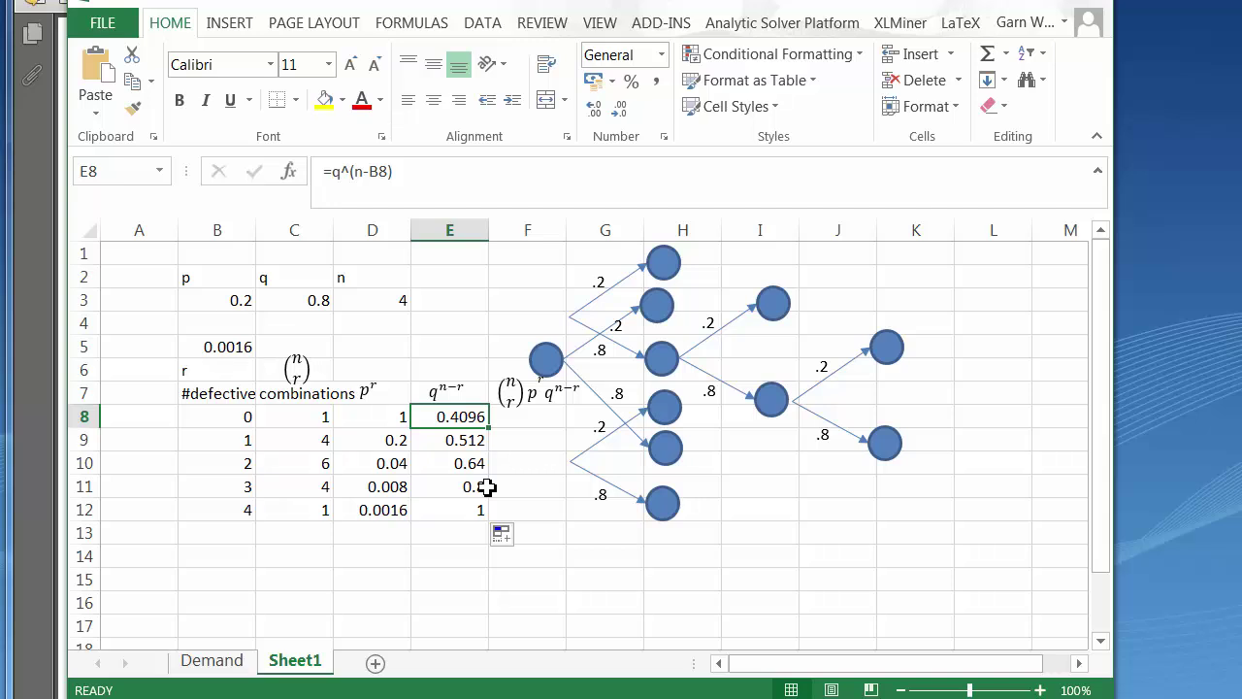
pyautogui.click(480, 439)
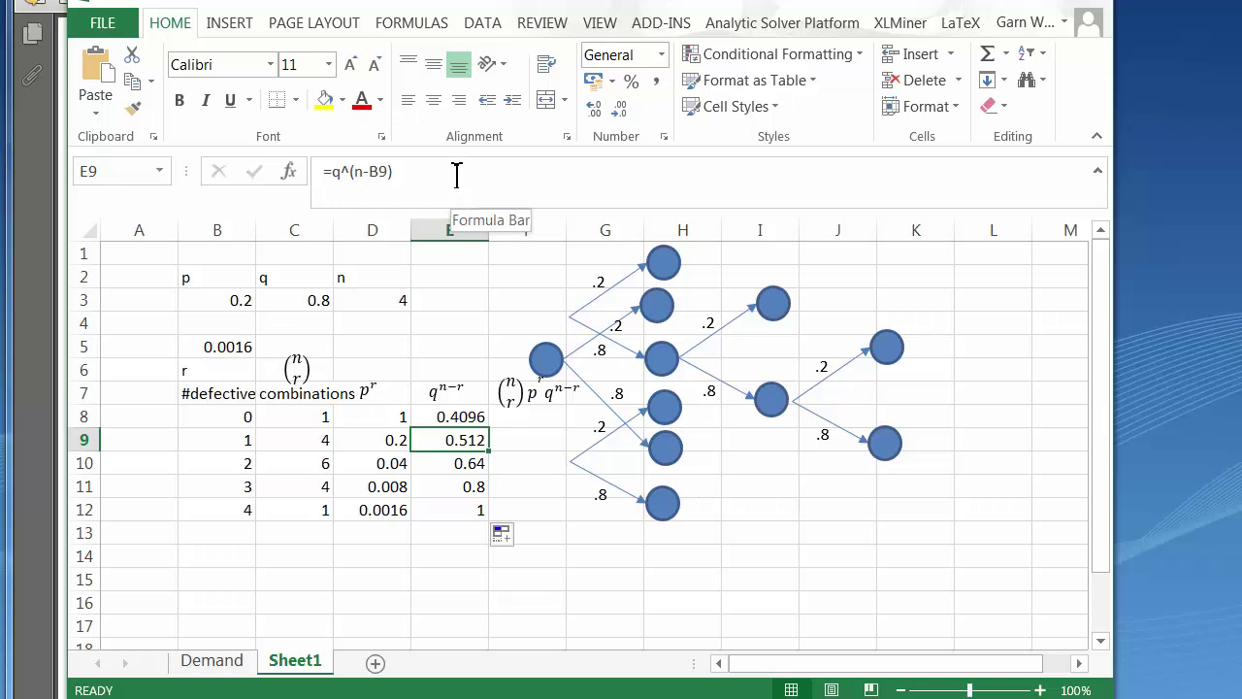
pyautogui.press('Down')
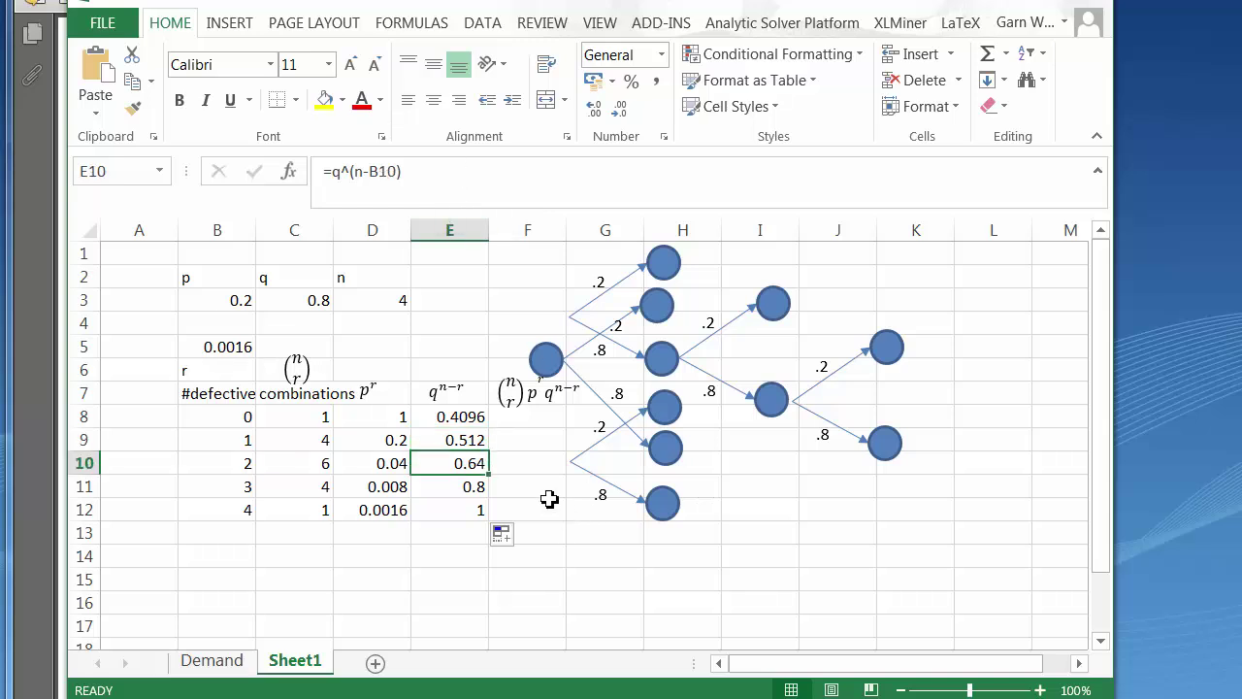
pyautogui.click(514, 419)
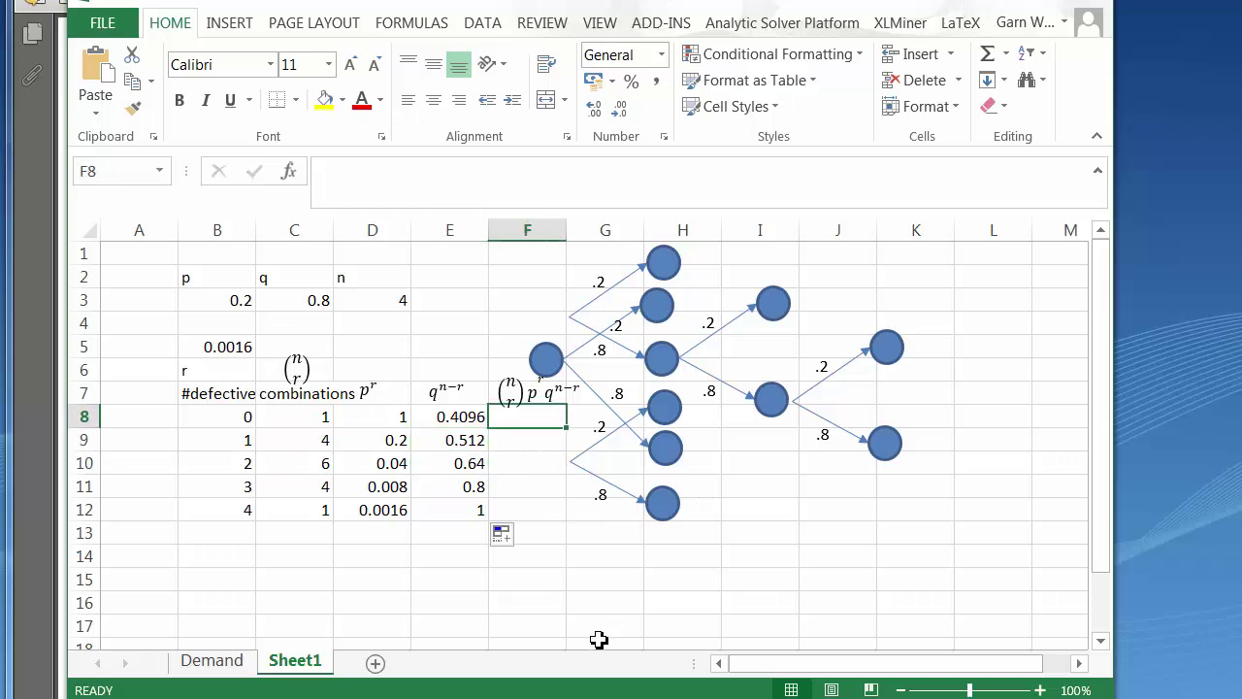
pyautogui.write('=')
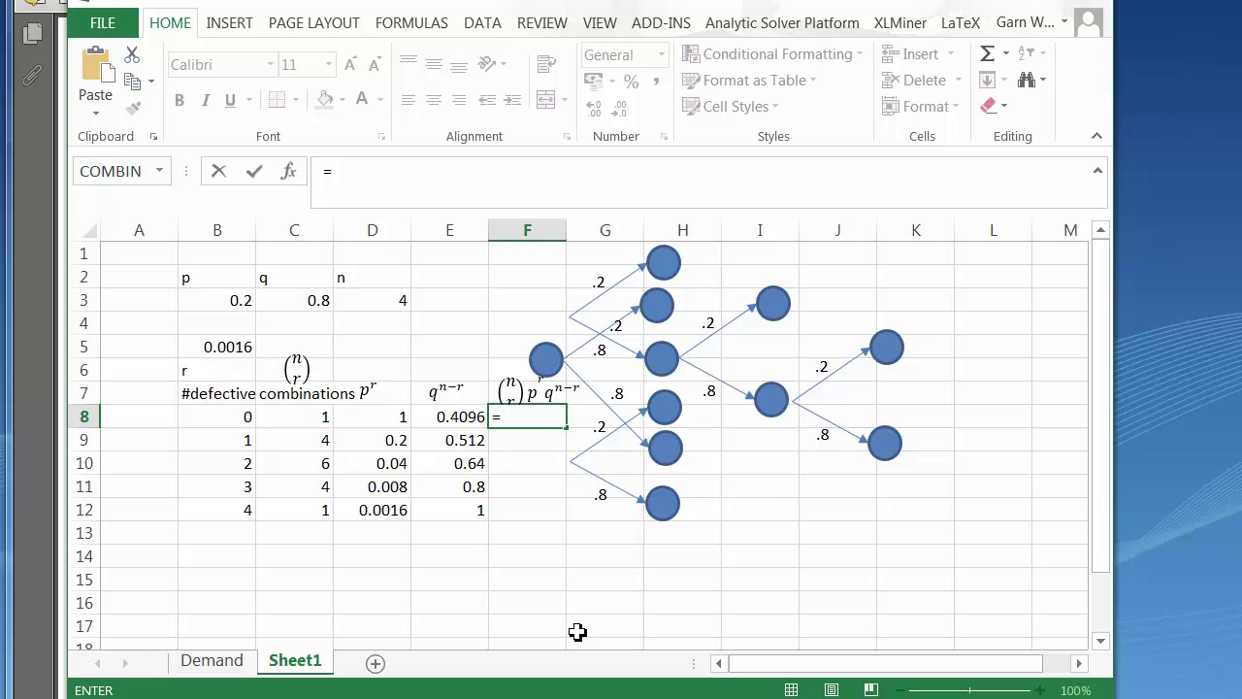
# Step: Enter =C8*D8*E8 in F8 and fill it down to F12
pyautogui.click(308, 420)
pyautogui.write('*')
pyautogui.click(385, 421)
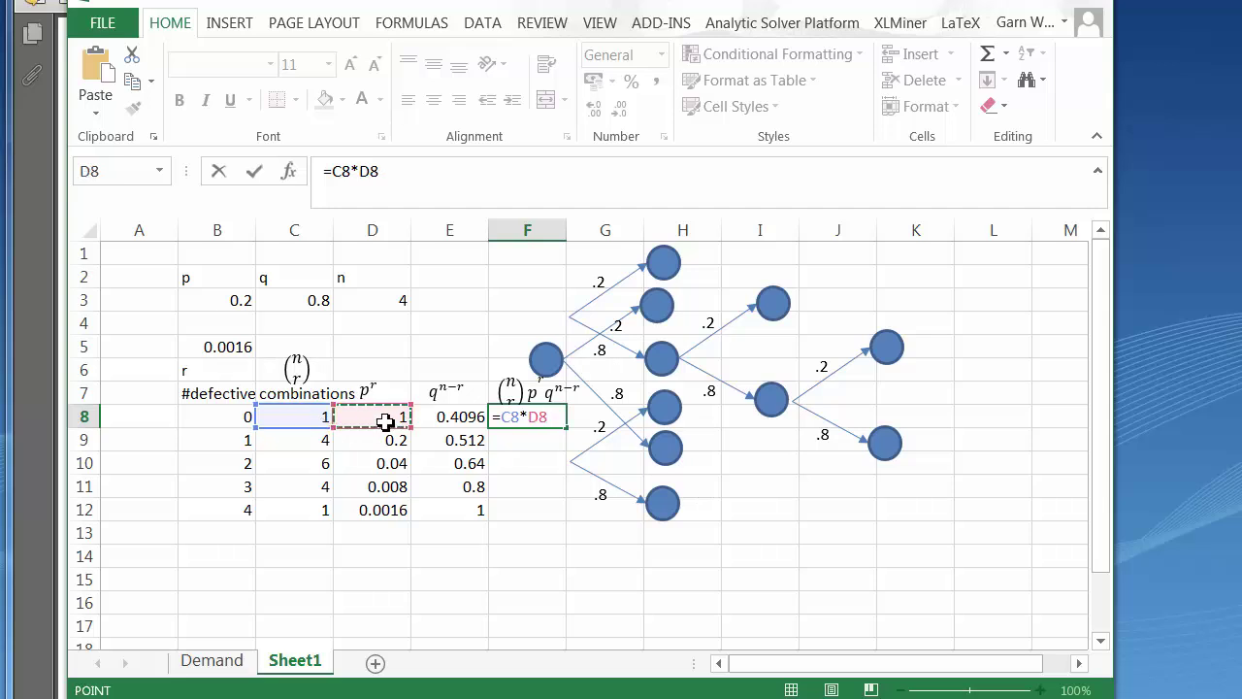
pyautogui.write('*')
pyautogui.click(455, 419)
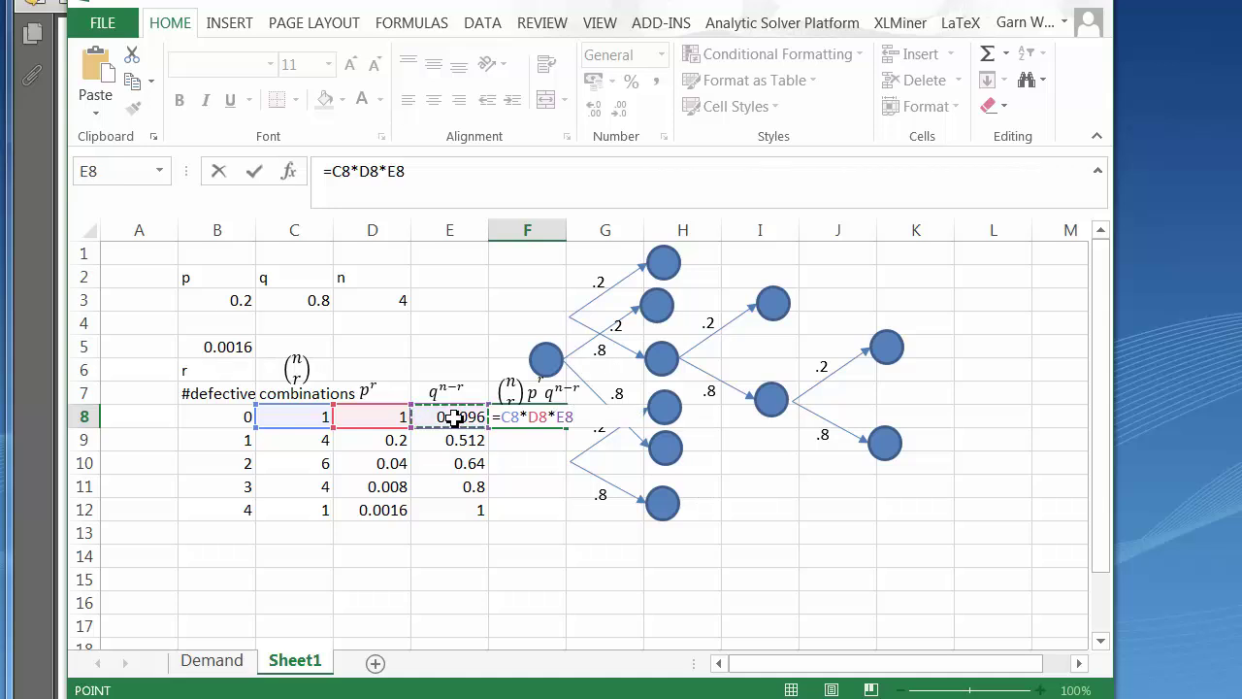
pyautogui.press('Return')
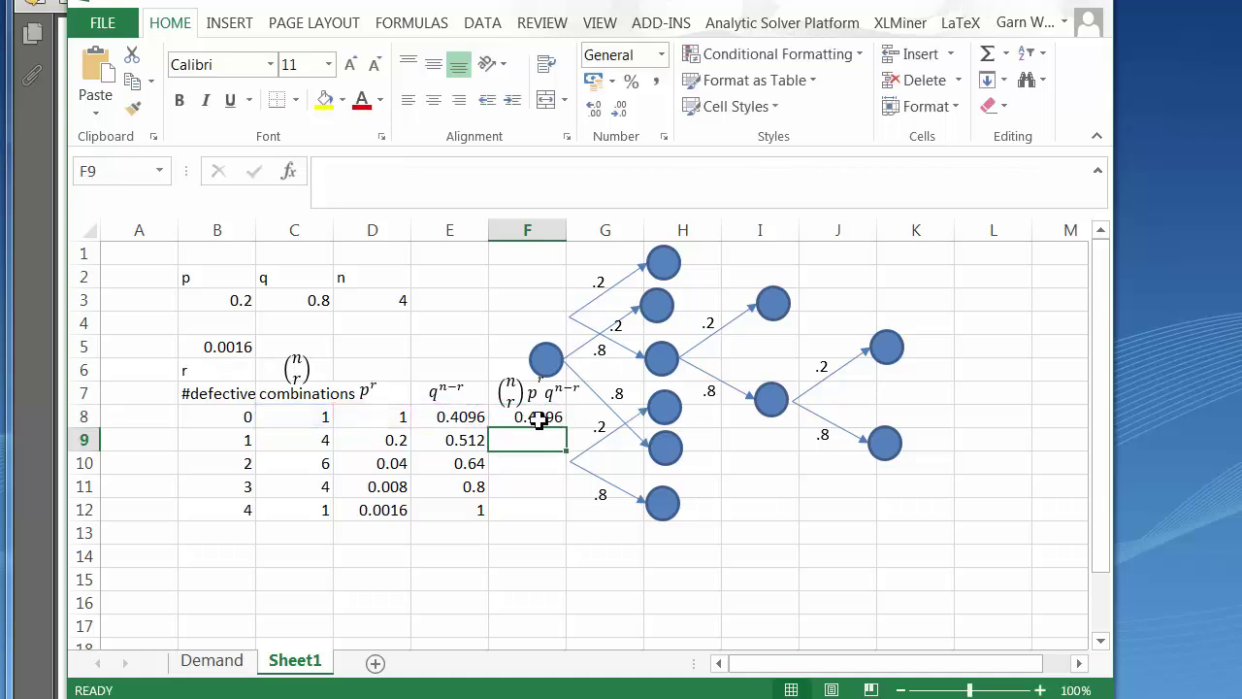
pyautogui.click(539, 417)
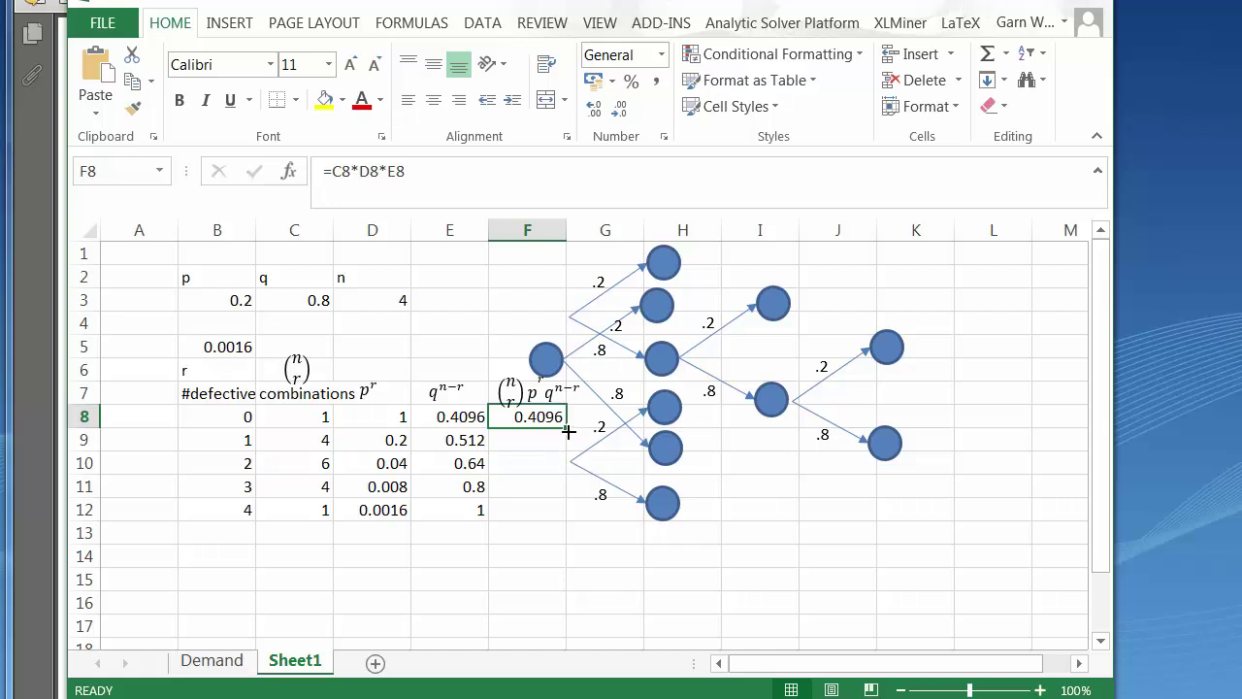
pyautogui.moveTo(568, 428); pyautogui.dragTo(567, 515)
# Step: Check the F9 and F12 formulas and select F8:F12 to view their sum
pyautogui.click(530, 440)
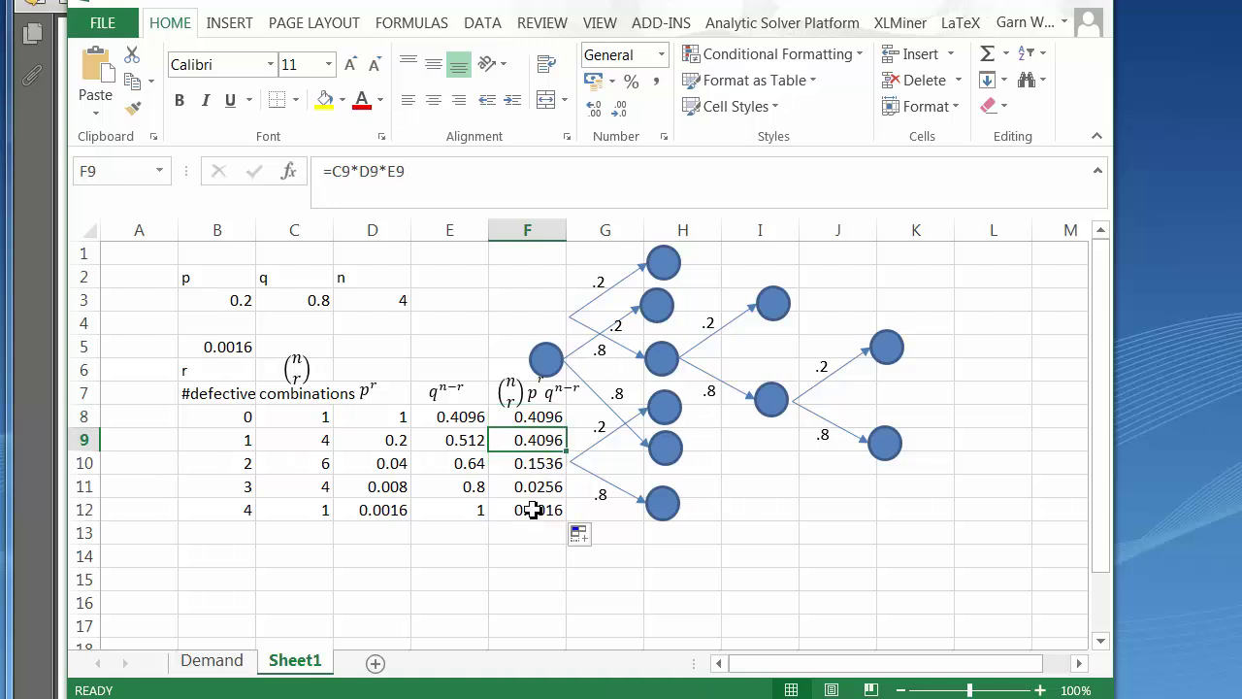
pyautogui.click(511, 417)
pyautogui.click(534, 511)
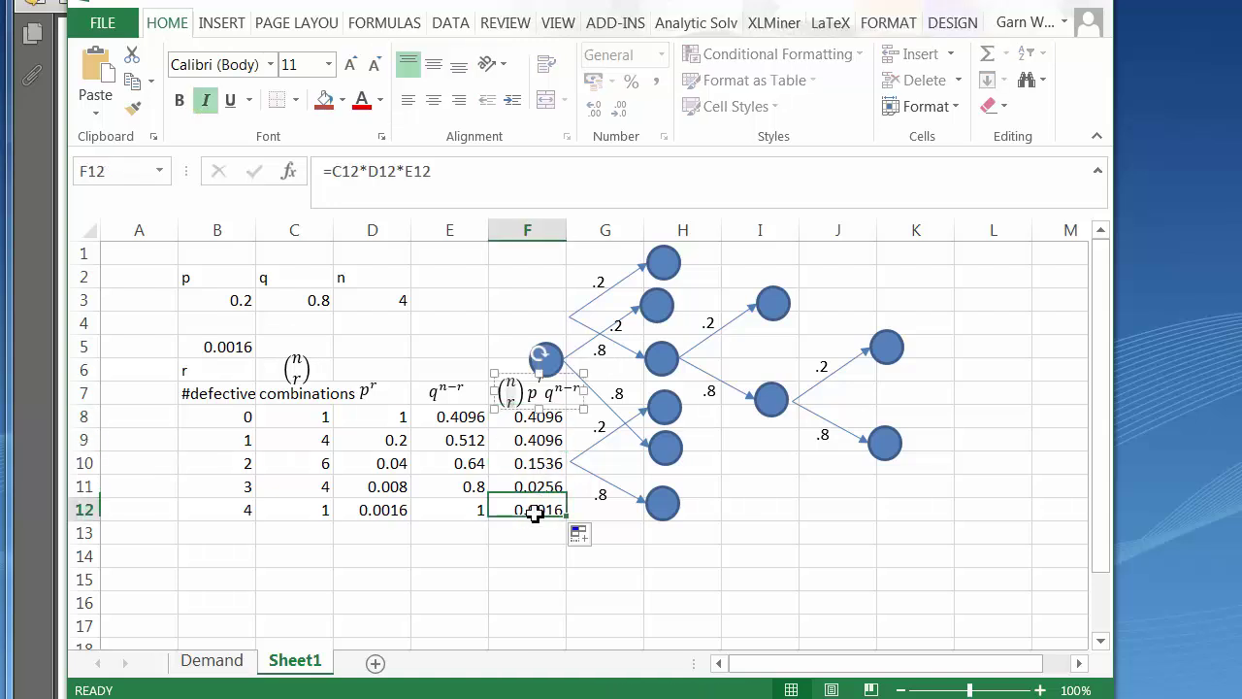
pyautogui.keyDown('shift'); pyautogui.click(508, 419); pyautogui.keyUp('shift')
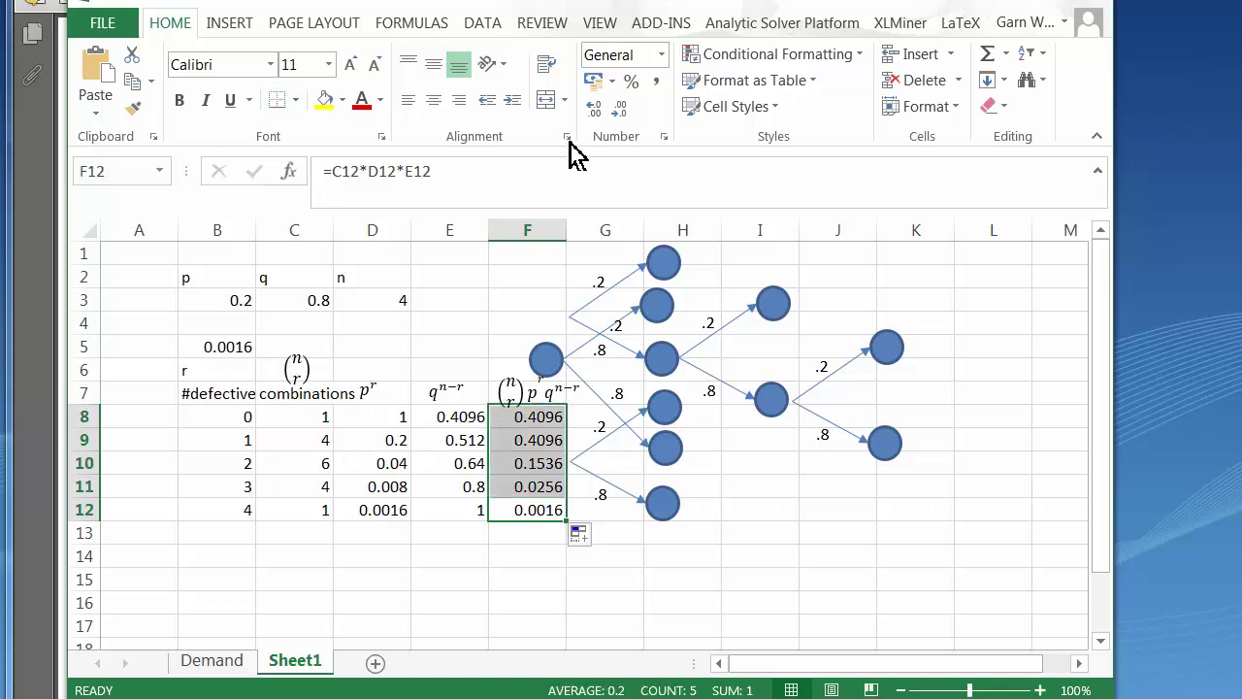
# Step: Format F8:F12 as one-decimal percentages and enter =SUM(F8:F12) in F14, showing 100.0%
pyautogui.click(631, 84)
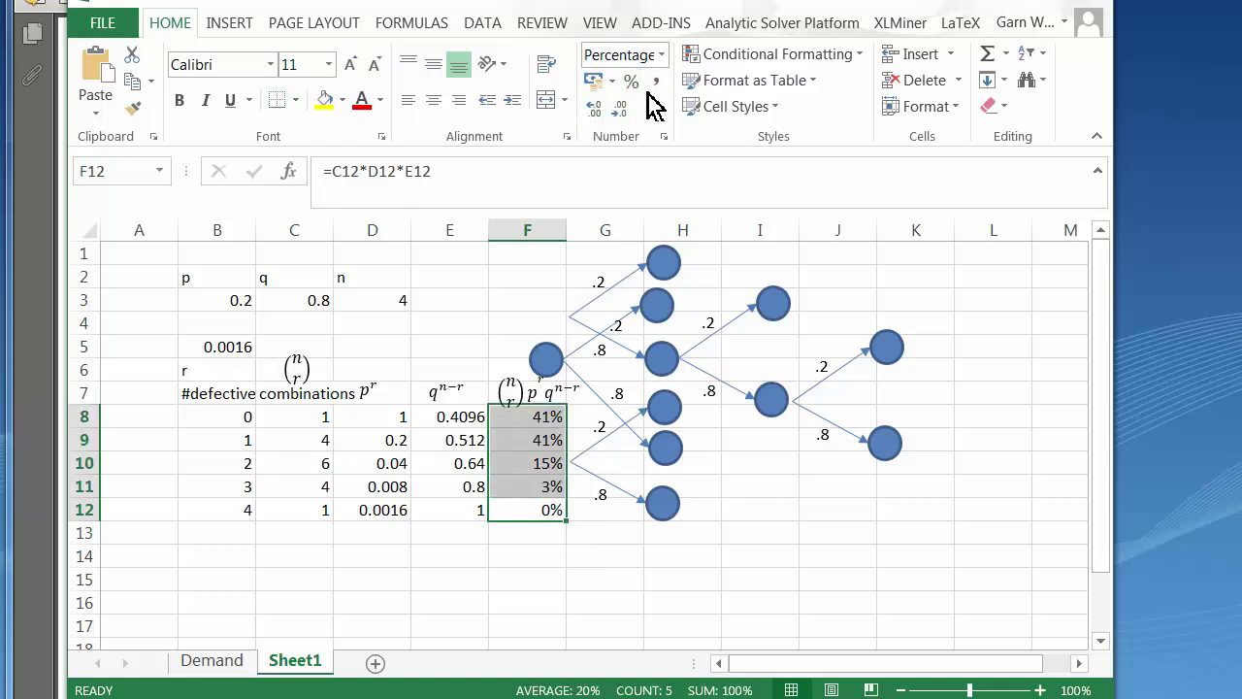
pyautogui.click(596, 113)
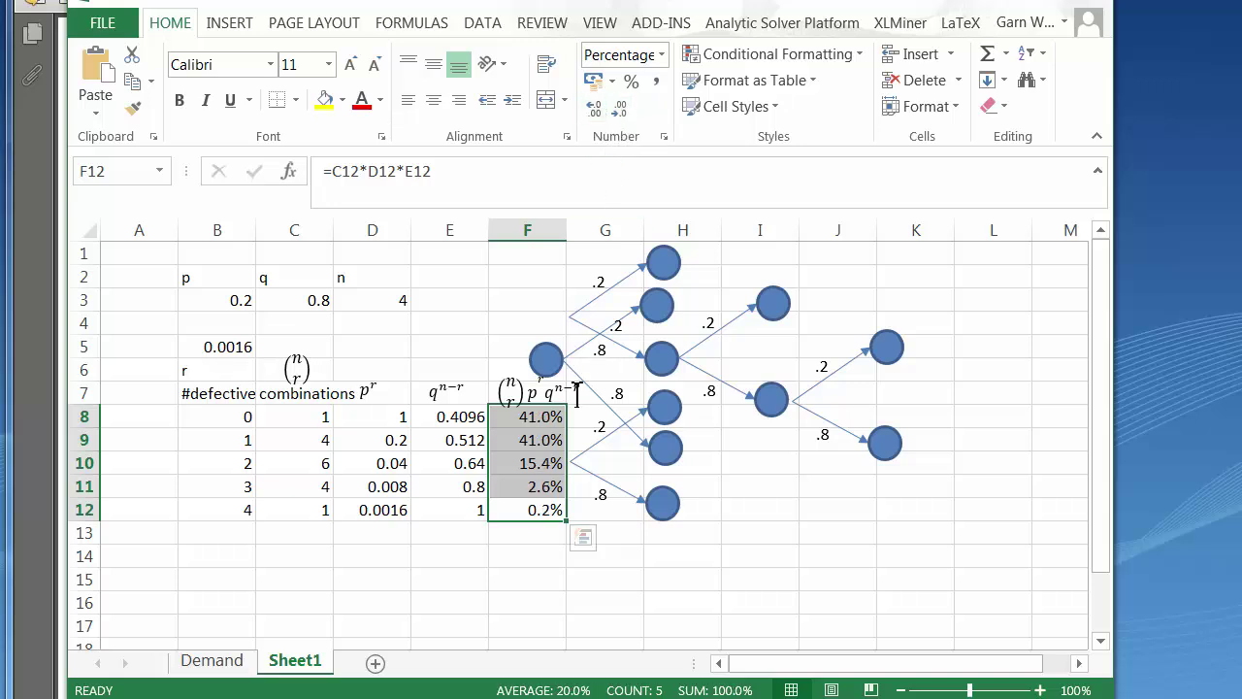
pyautogui.click(533, 555)
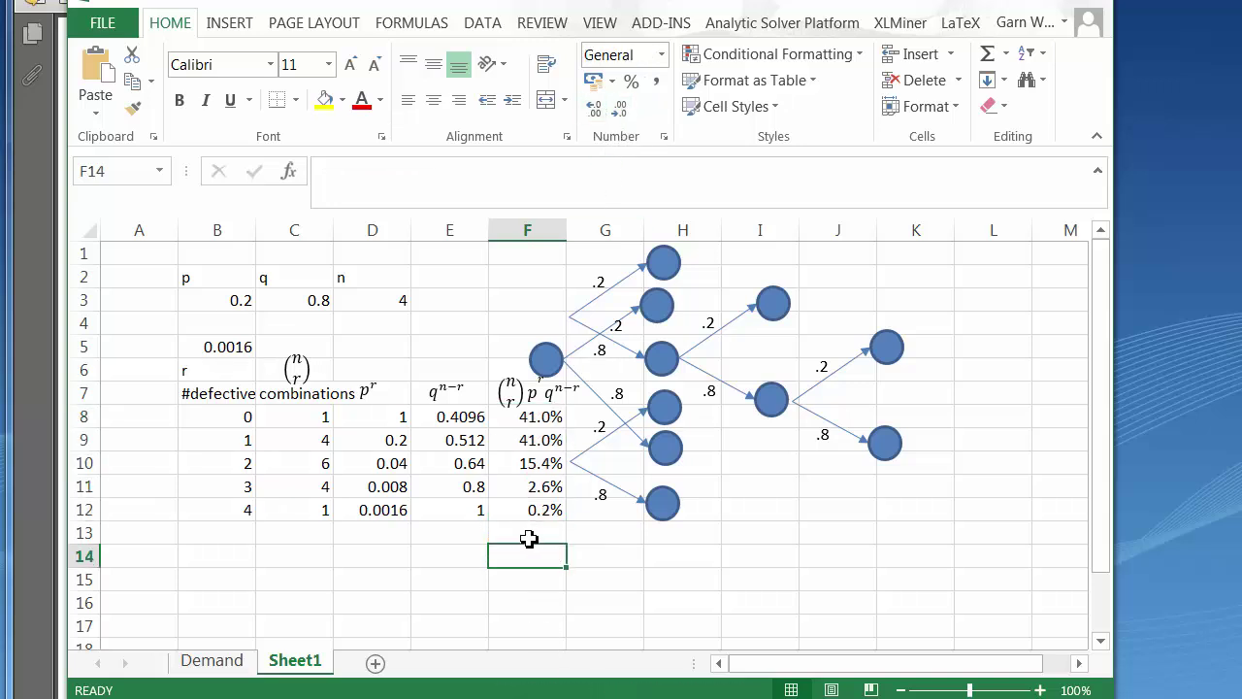
pyautogui.click(529, 539)
pyautogui.click(527, 555)
pyautogui.write('=sum')
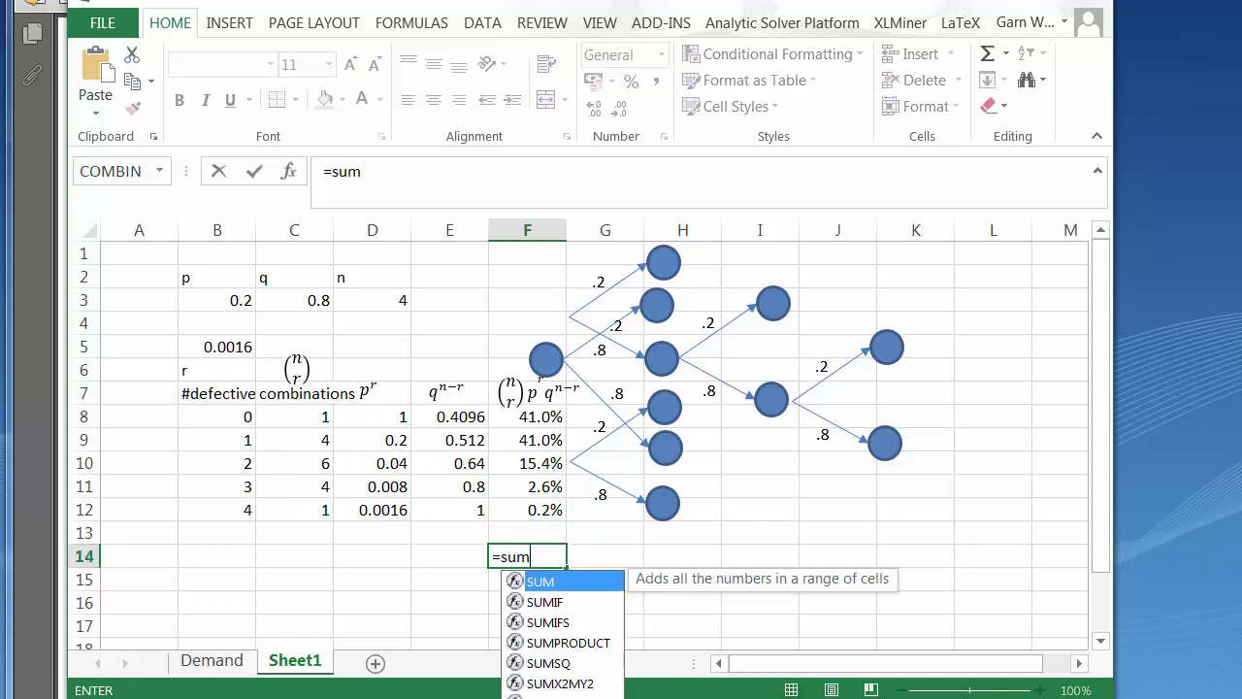
pyautogui.write('(')
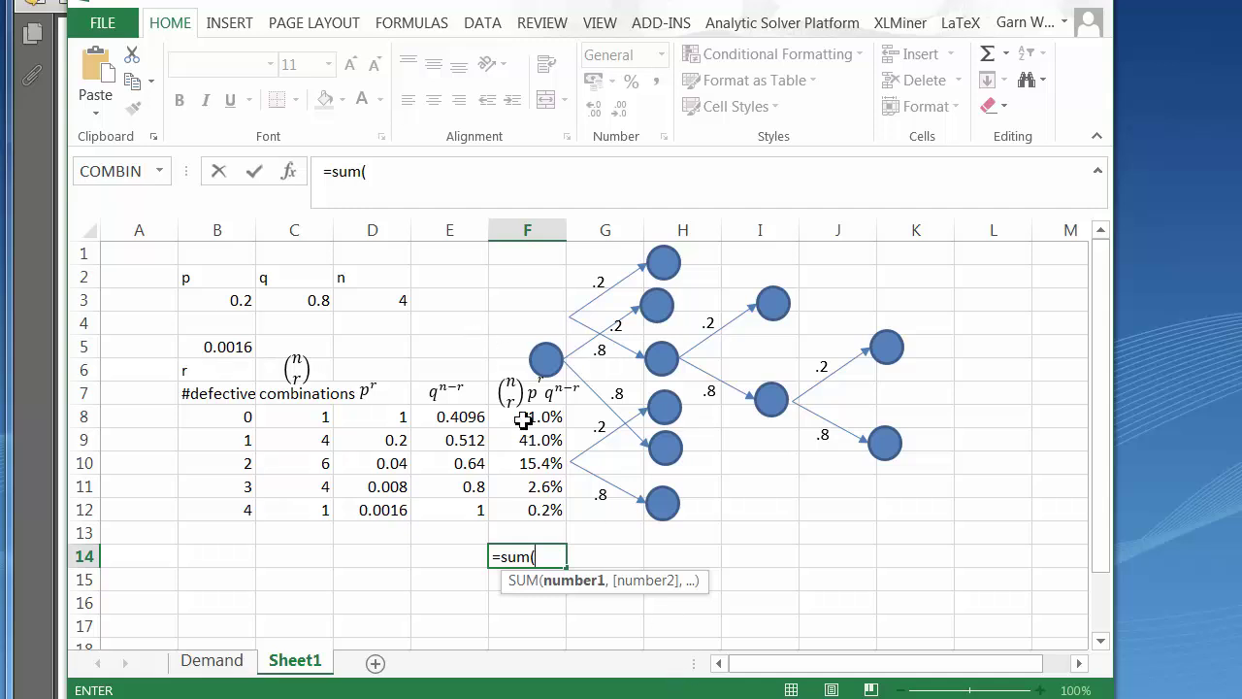
pyautogui.moveTo(527, 417); pyautogui.dragTo(532, 511)
pyautogui.press('Return')
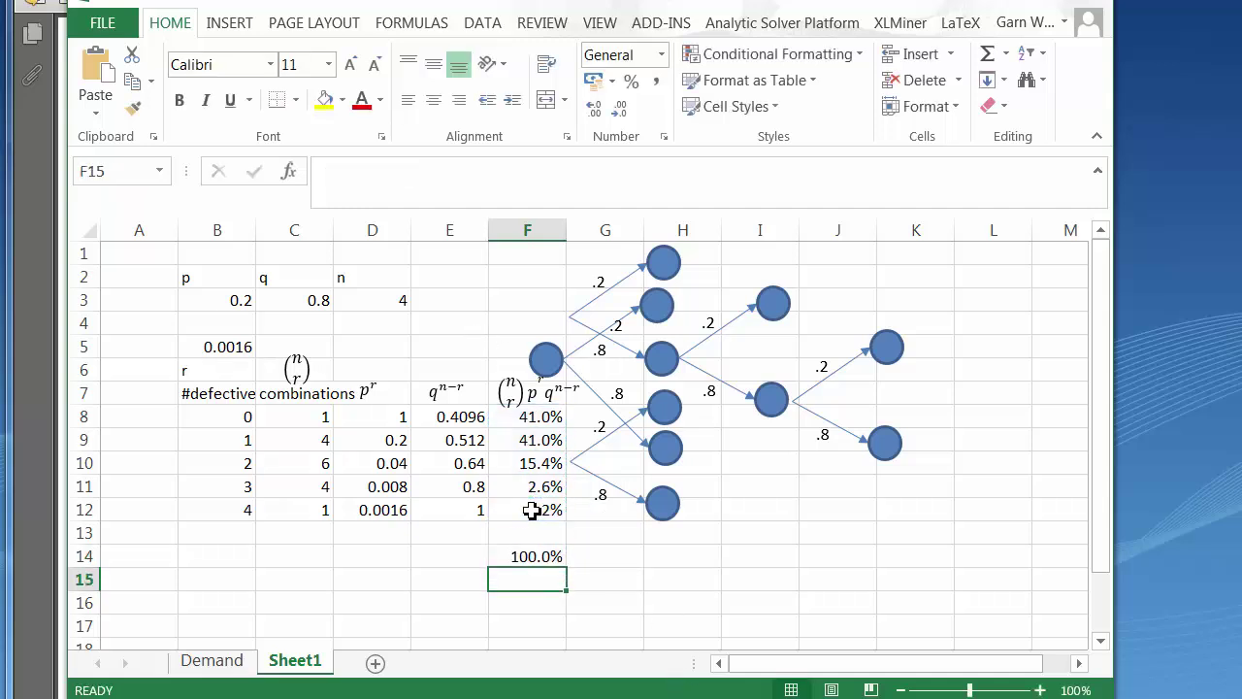
pyautogui.click(541, 559)
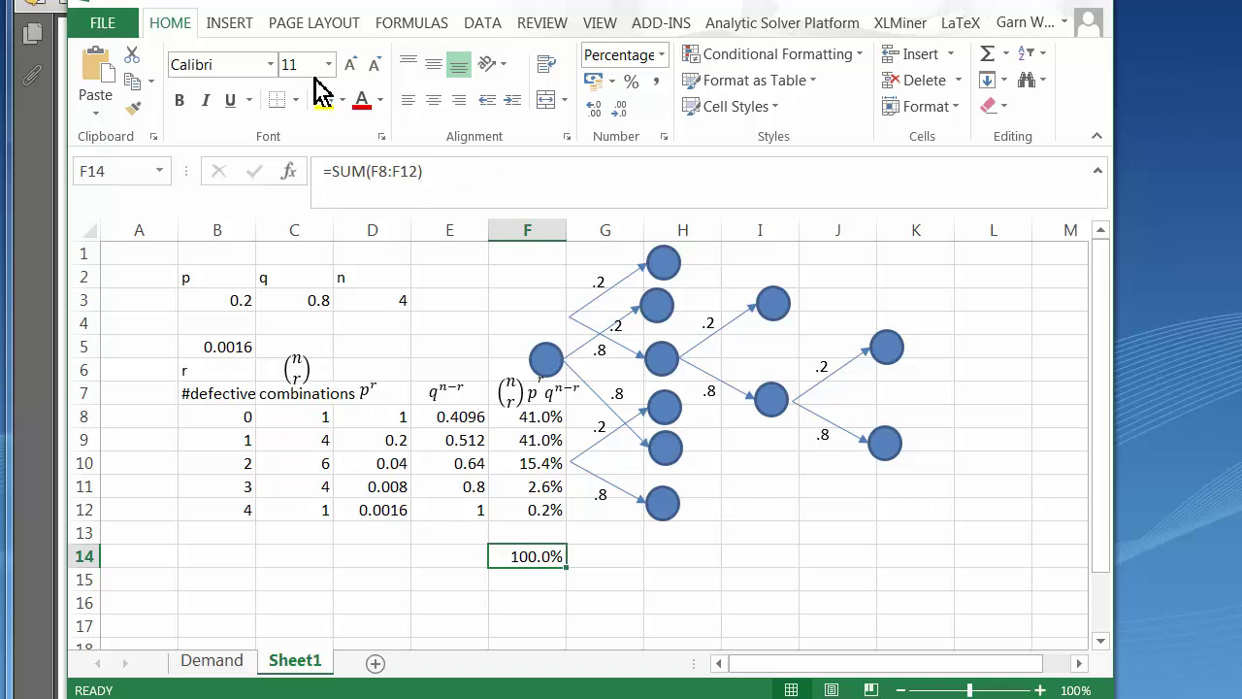
# Step: Move the workbook aside to show the task sheet, and review the zero- and one-defect rows B8:F9
pyautogui.moveTo(346, 3); pyautogui.dragTo(718, 13)
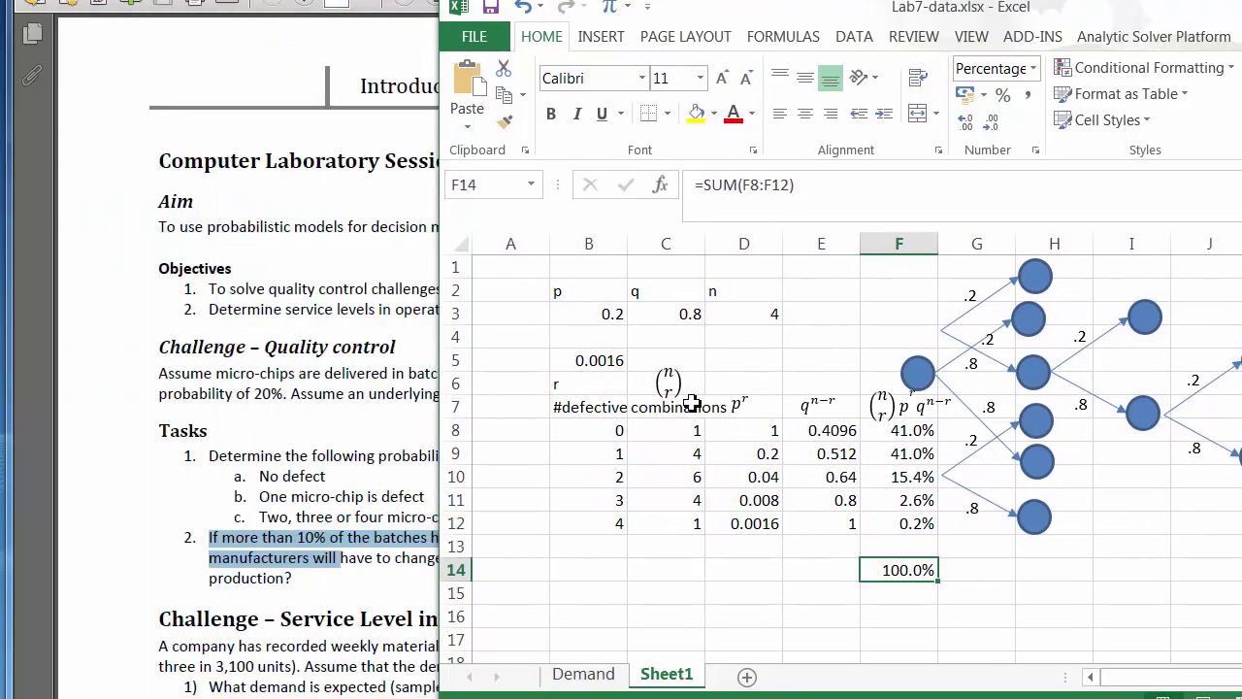
pyautogui.click(597, 433)
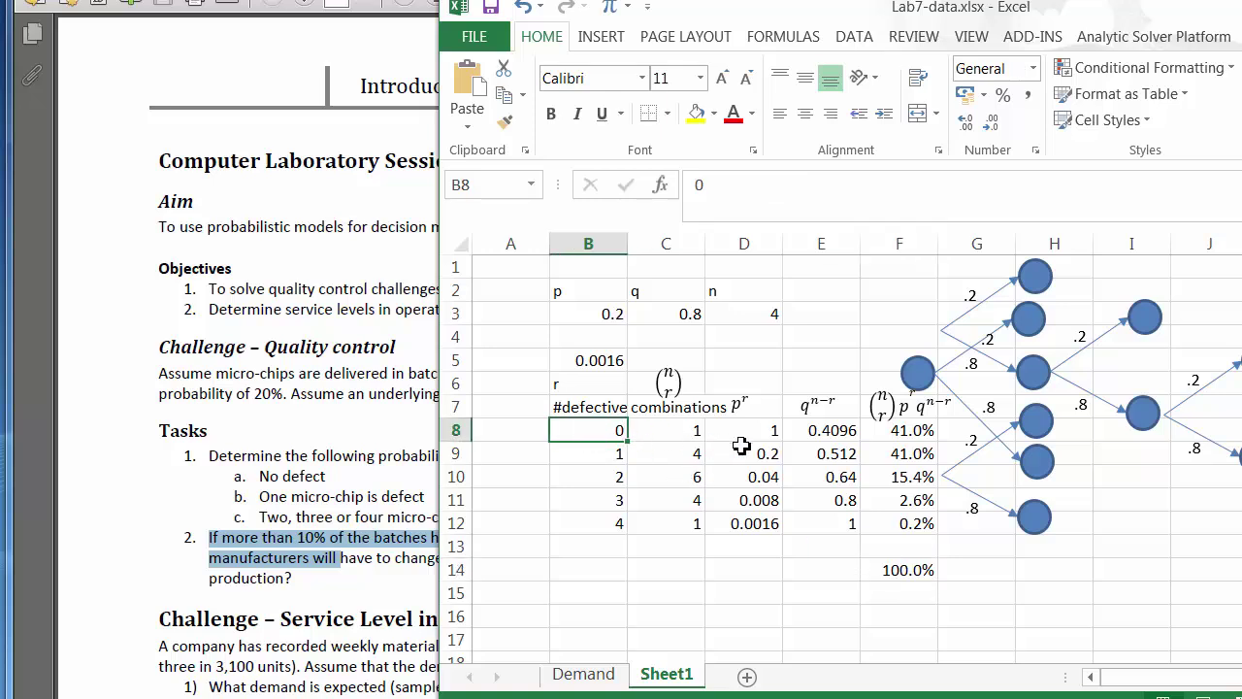
pyautogui.click(914, 433)
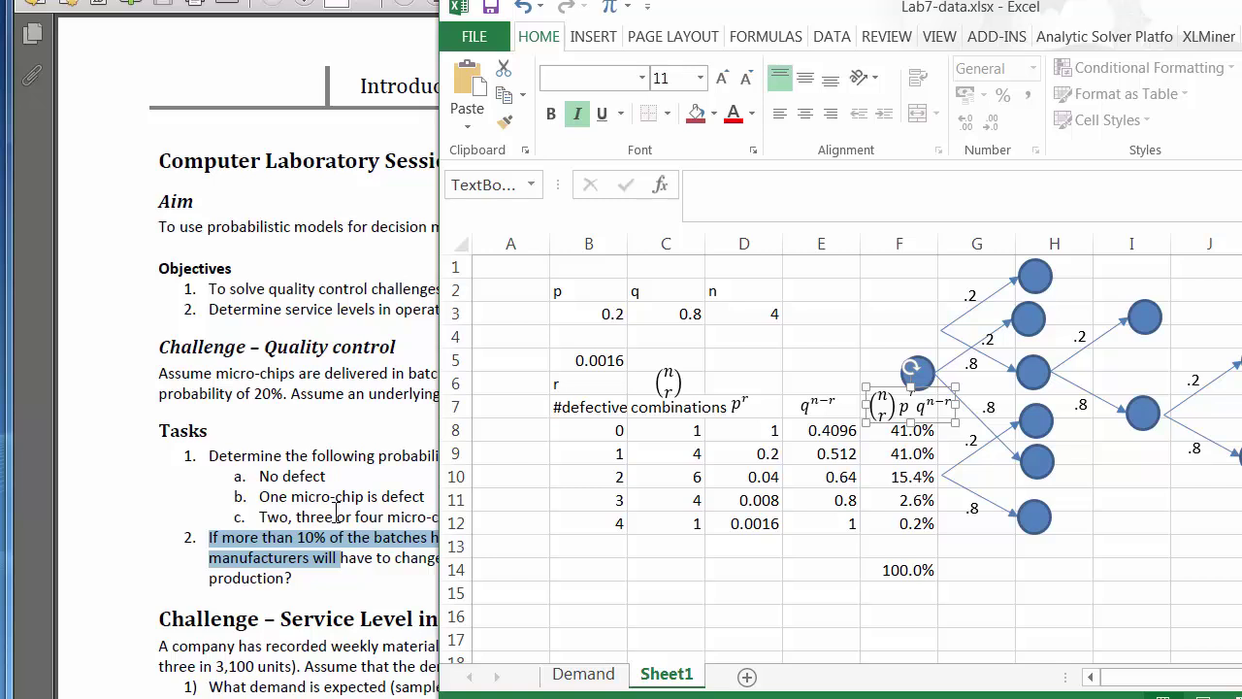
pyautogui.click(622, 460)
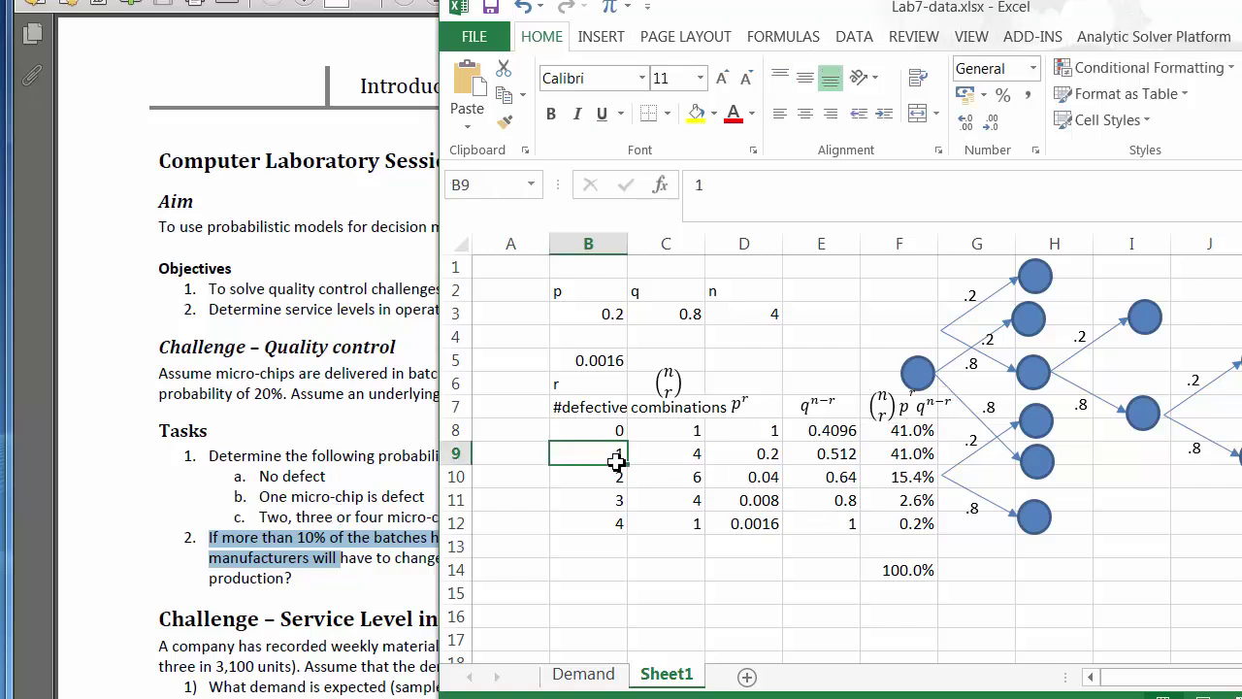
pyautogui.keyDown('shift'); pyautogui.click(913, 454); pyautogui.keyUp('shift')
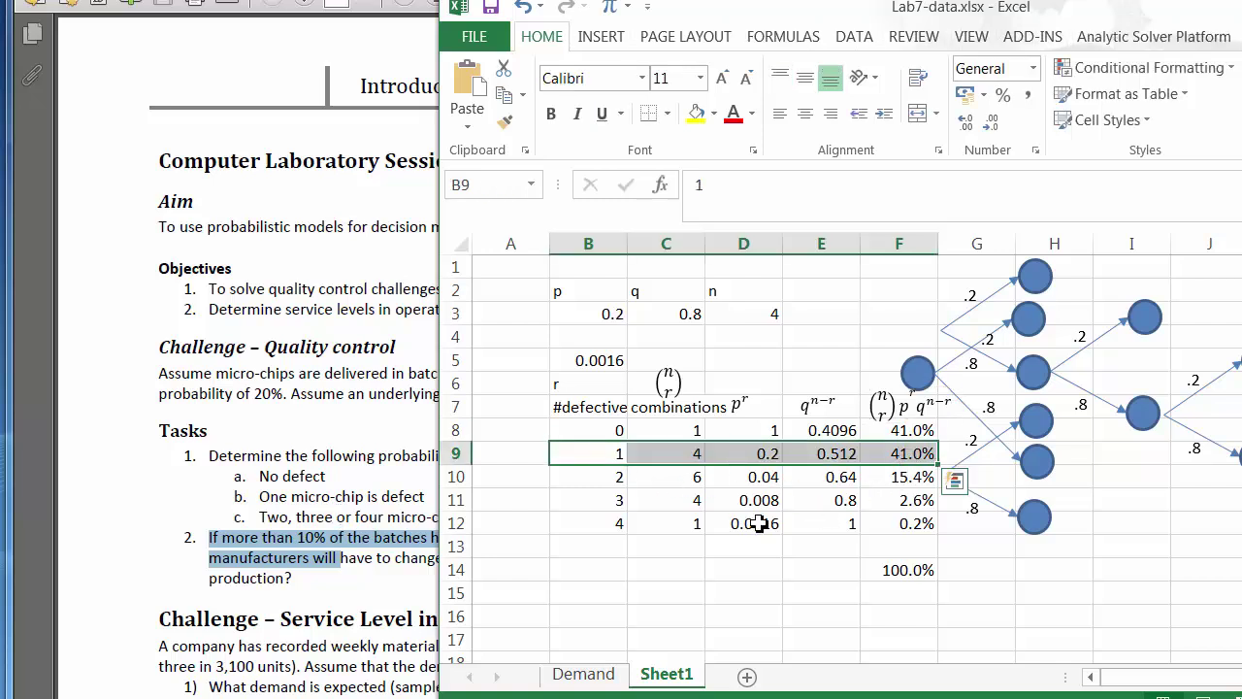
pyautogui.click(362, 515)
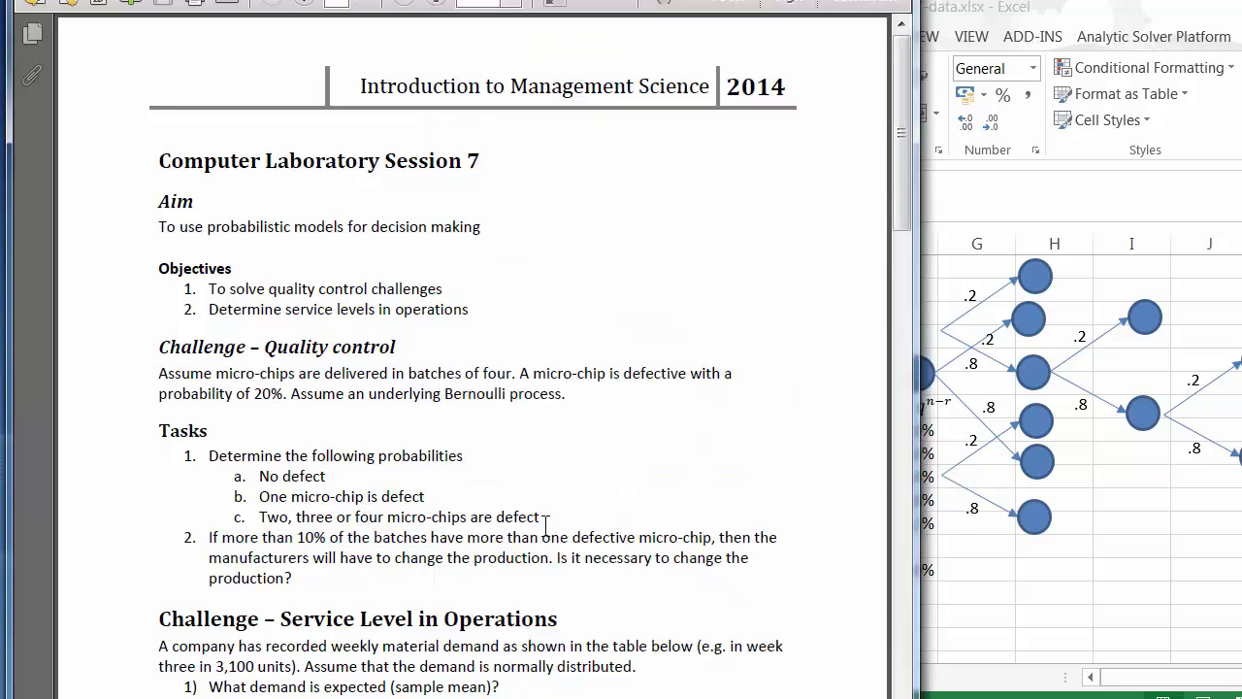
# Step: Select the two-or-more-defect probabilities F10:F12 (18.1% total) and compare them with the task's 10% condition
pyautogui.click(1015, 627)
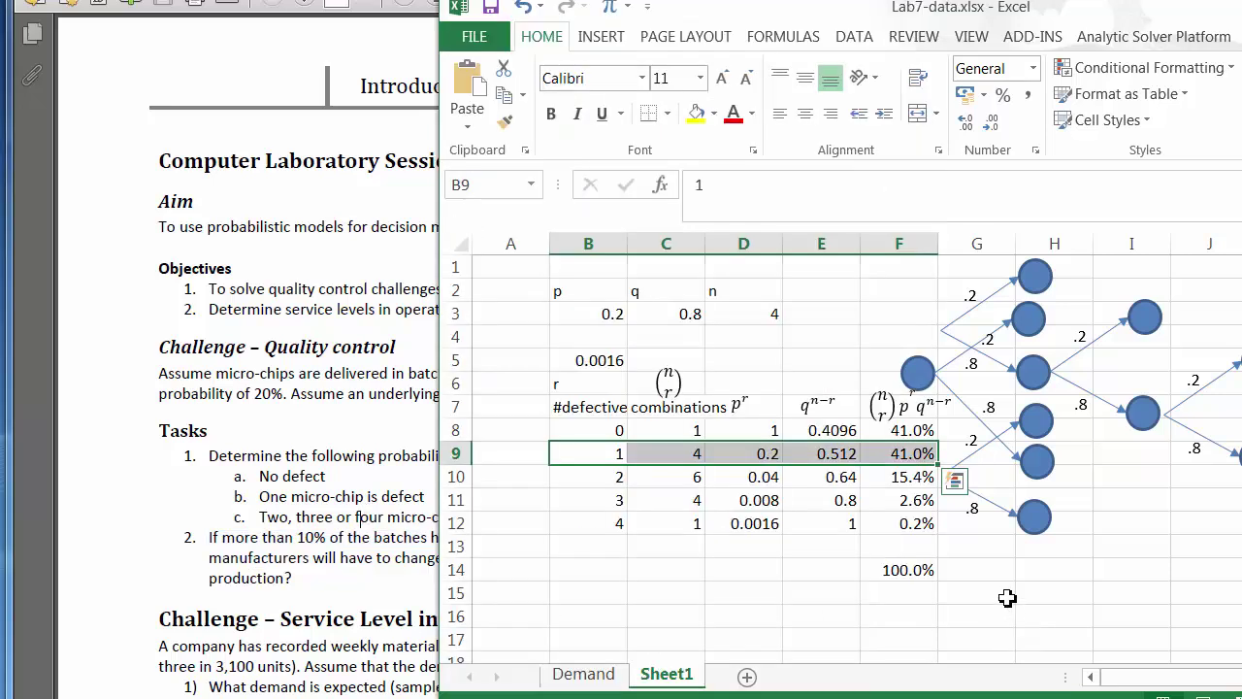
pyautogui.click(904, 477)
pyautogui.keyDown('shift'); pyautogui.click(917, 522); pyautogui.keyUp('shift')
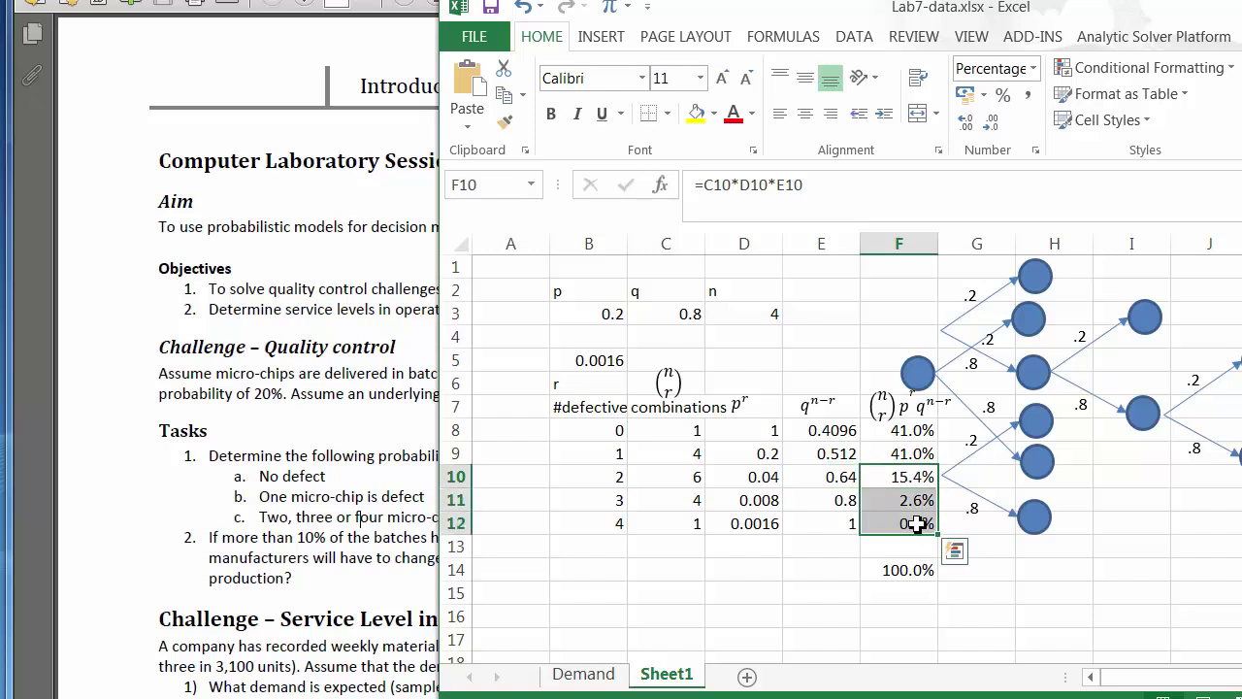
pyautogui.click(326, 563)
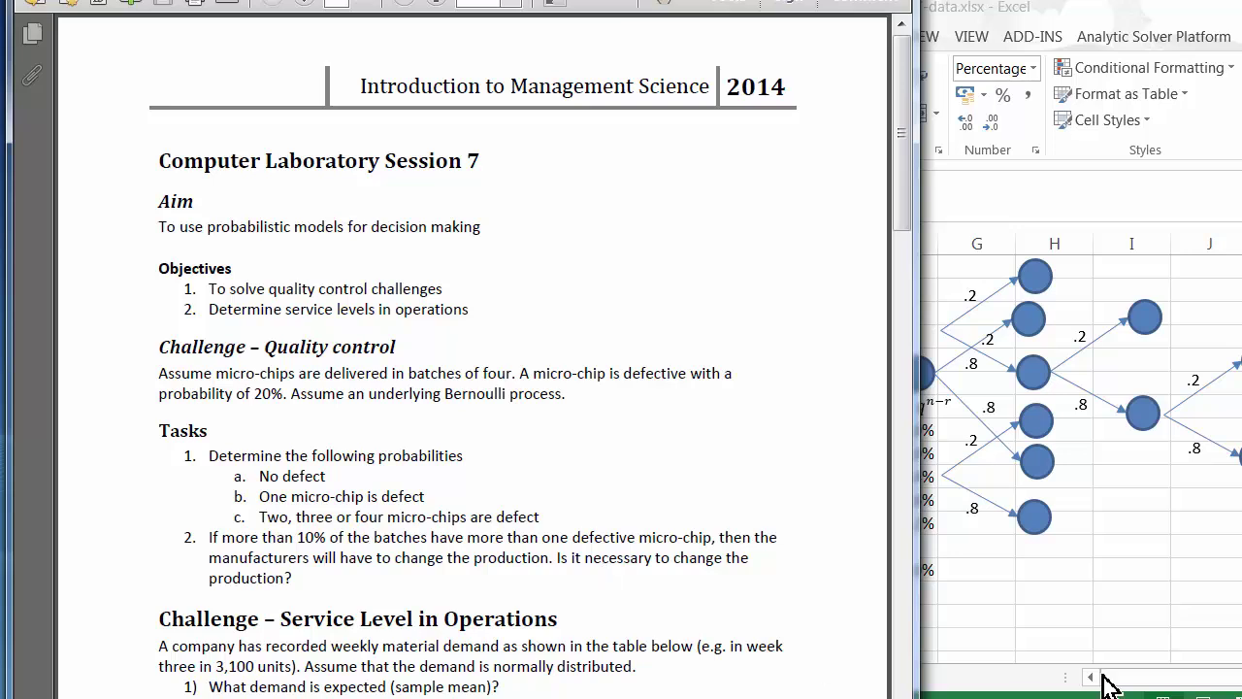
pyautogui.click(1101, 621)
pyautogui.moveTo(1091, 614); pyautogui.dragTo(1068, 594)
pyautogui.moveTo(1048, 20); pyautogui.dragTo(1048, 0)
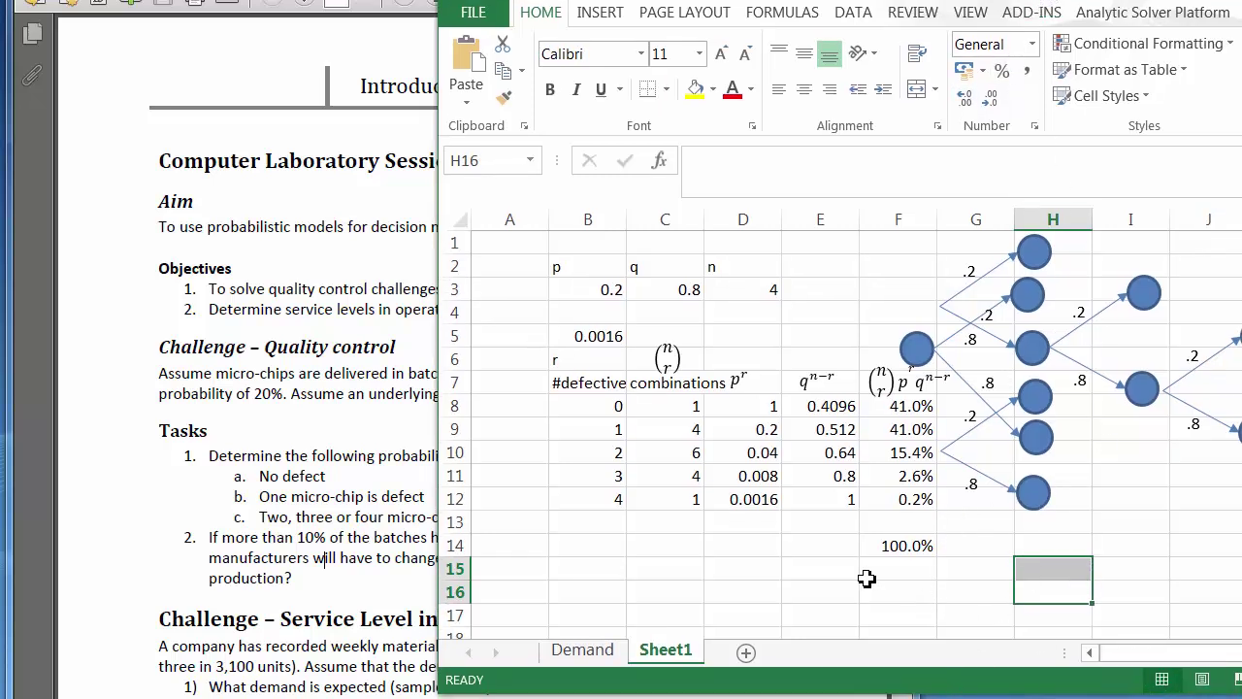
pyautogui.click(911, 475)
pyautogui.click(907, 454)
pyautogui.keyDown('shift'); pyautogui.click(916, 496); pyautogui.keyUp('shift')
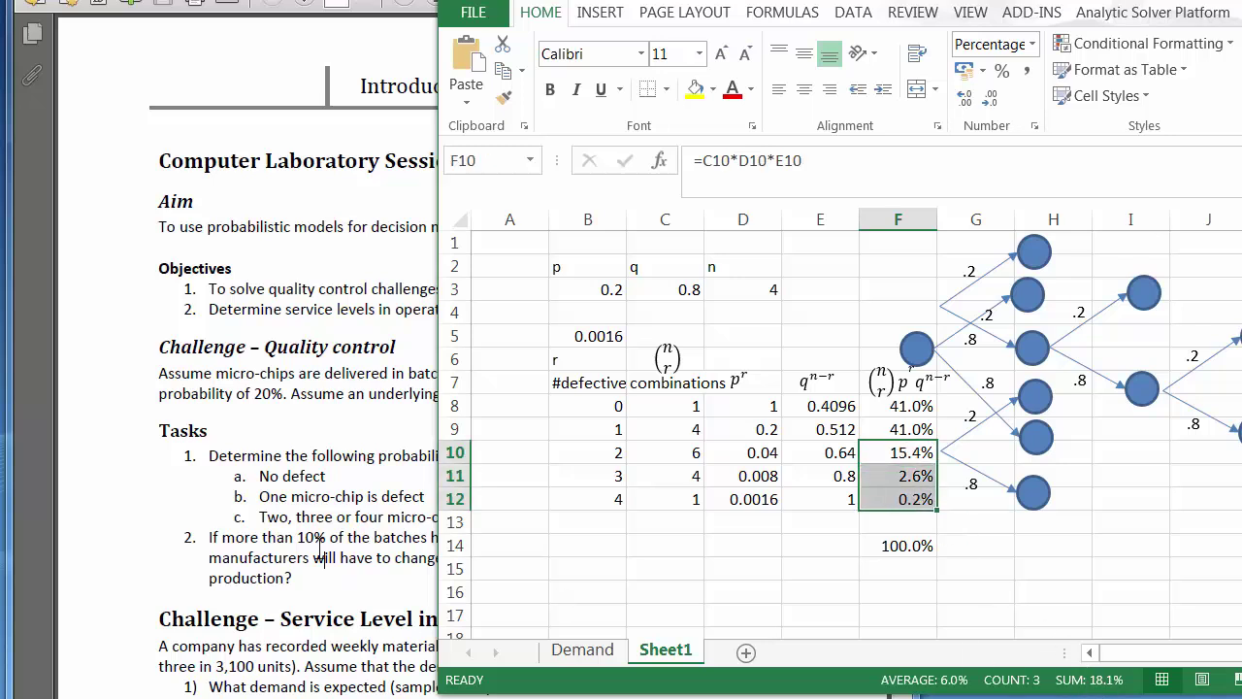
pyautogui.click(338, 529)
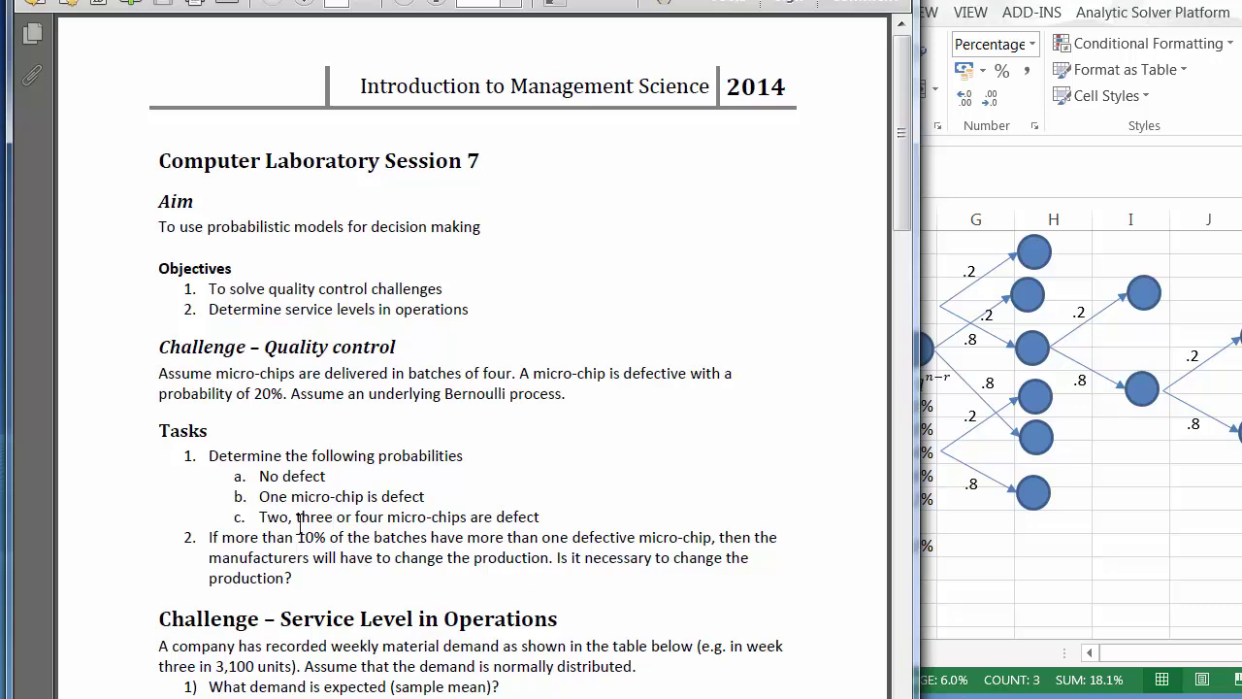
# Step: Highlight the 10% threshold and the 'Is it necessary' question in the task sheet, then select cell B15
pyautogui.moveTo(329, 540); pyautogui.dragTo(299, 542)
pyautogui.moveTo(559, 561); pyautogui.dragTo(649, 565)
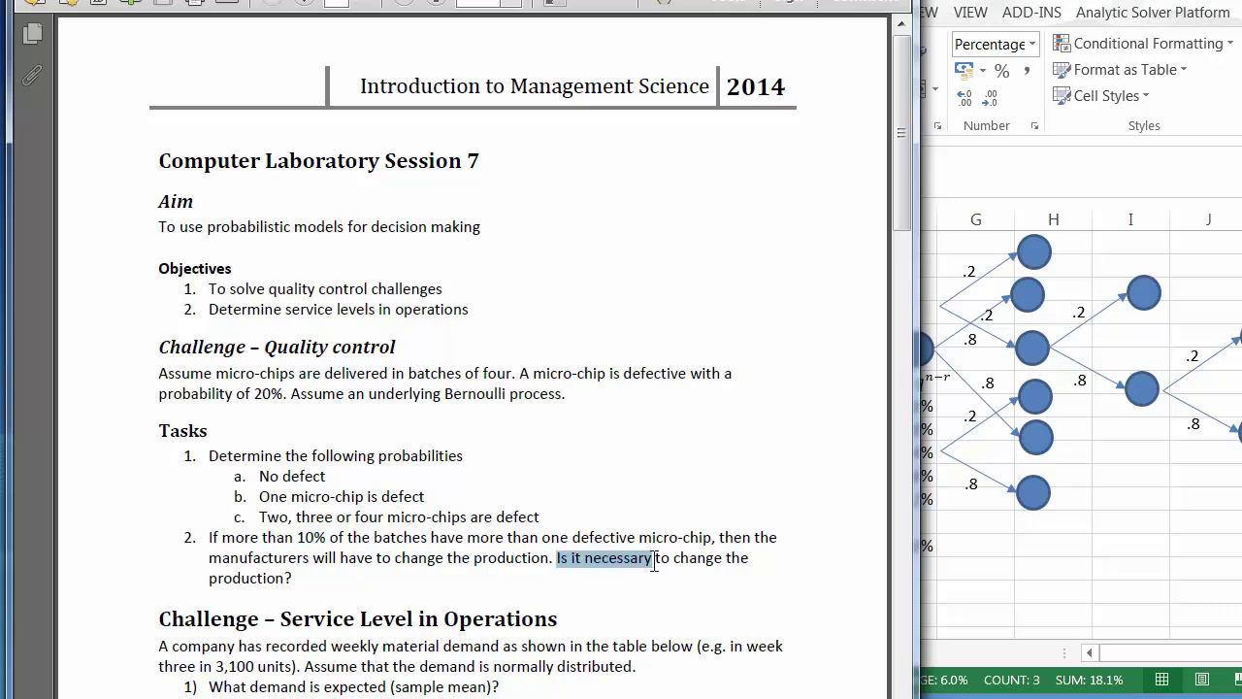
pyautogui.click(993, 591)
pyautogui.click(703, 571)
pyautogui.click(612, 572)
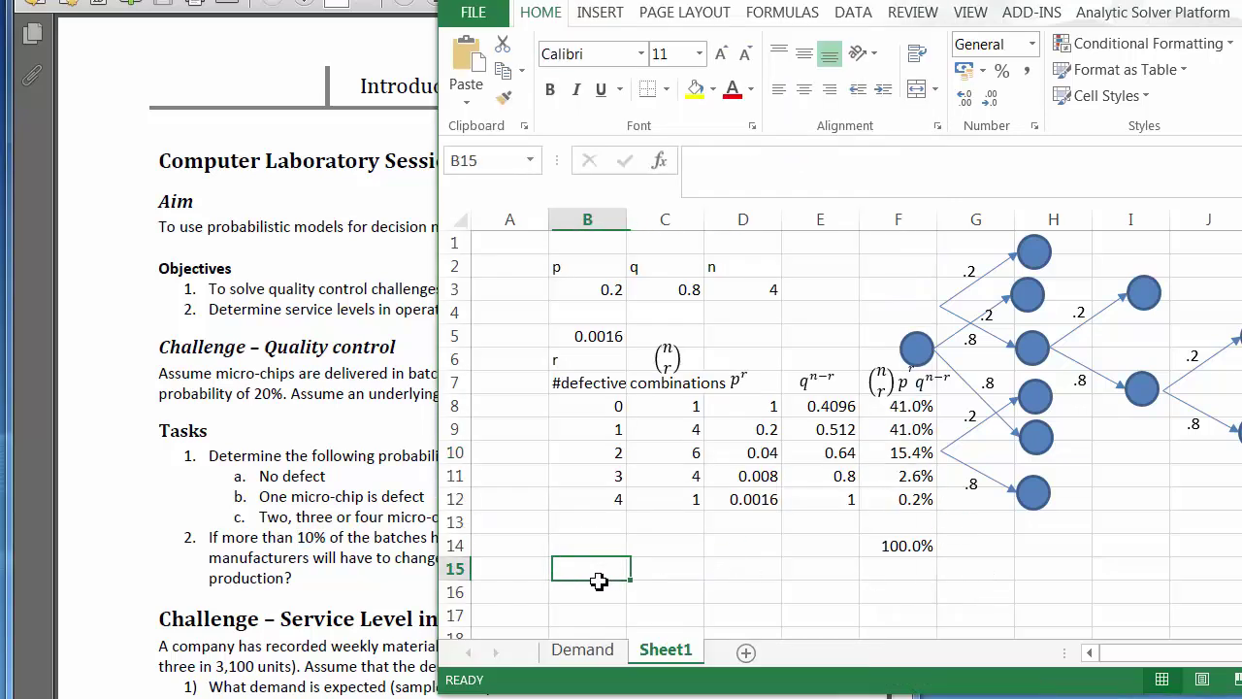
# Step: Enter 'more than 10% are defective, i.e. production must be changed.' in B15, then begin renaming Sheet1
pyautogui.write('more')
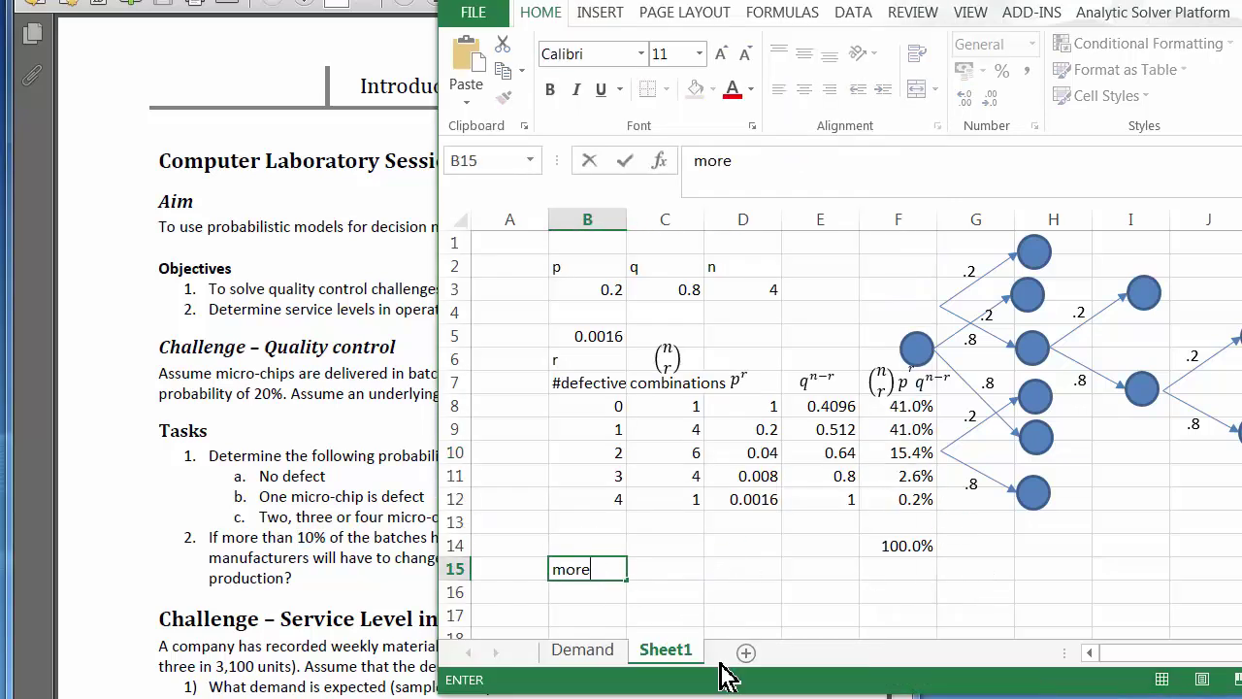
pyautogui.write('than 10%')
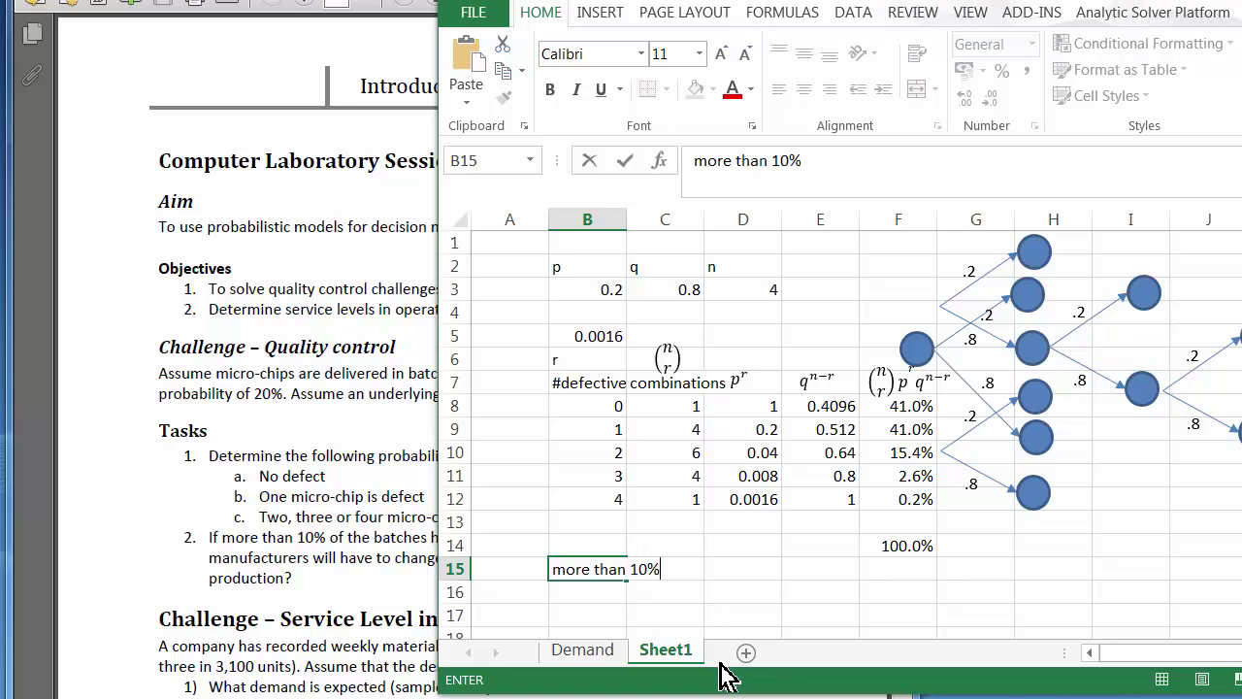
pyautogui.write(' are defective')
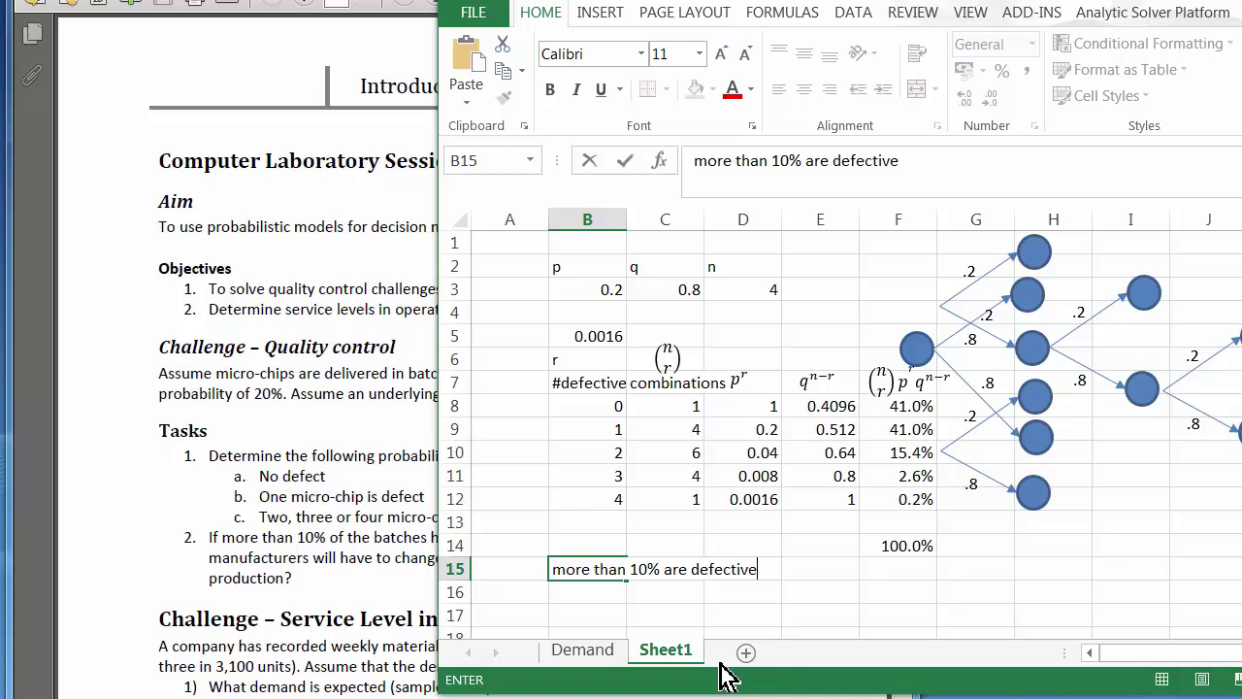
pyautogui.write(', i.e. production m')
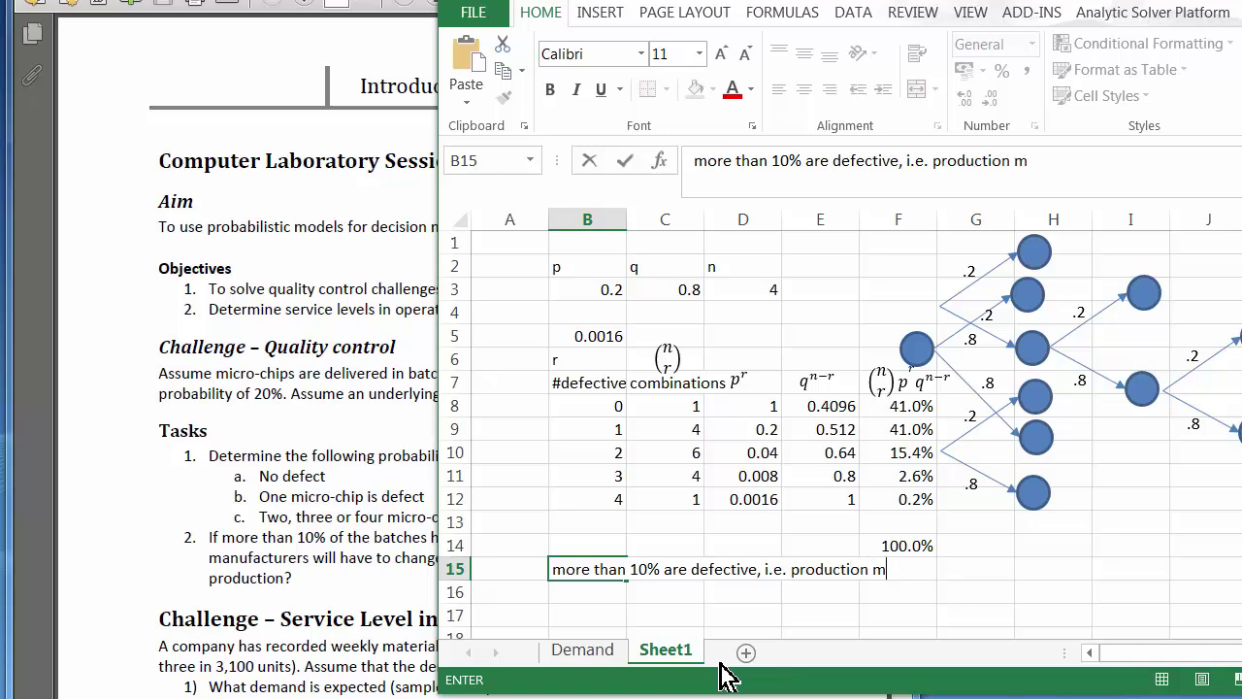
pyautogui.write('ust be changed')
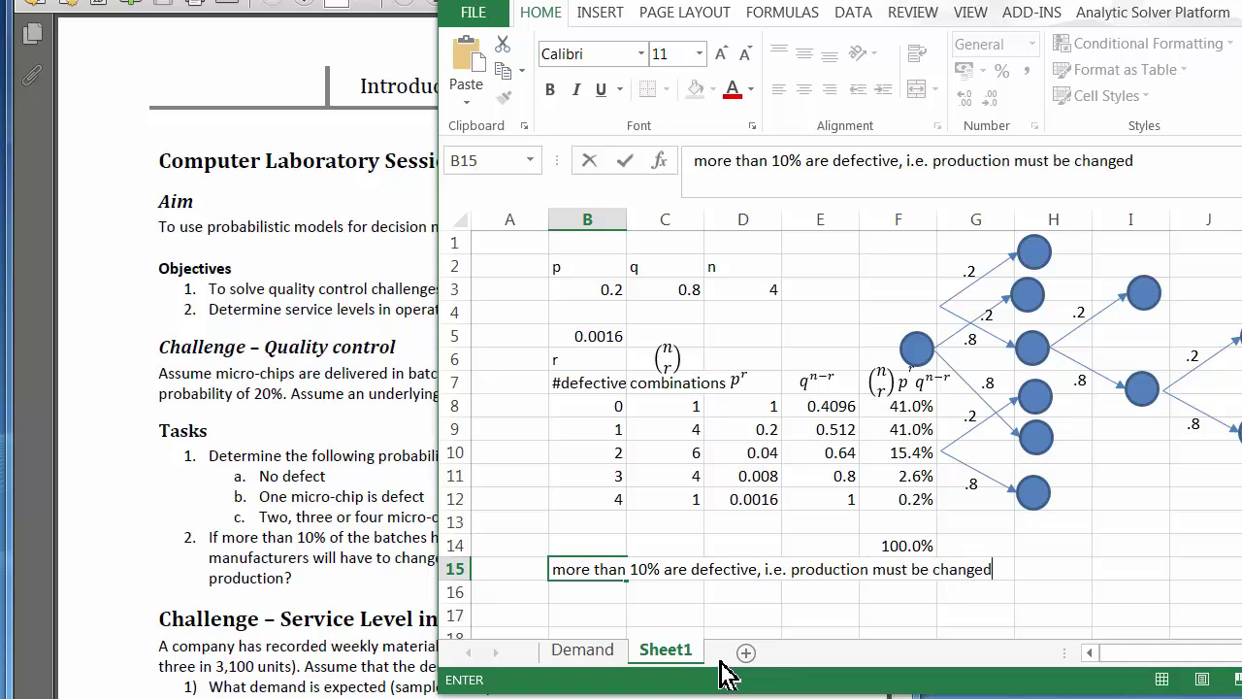
pyautogui.write('.')
pyautogui.press('Return')
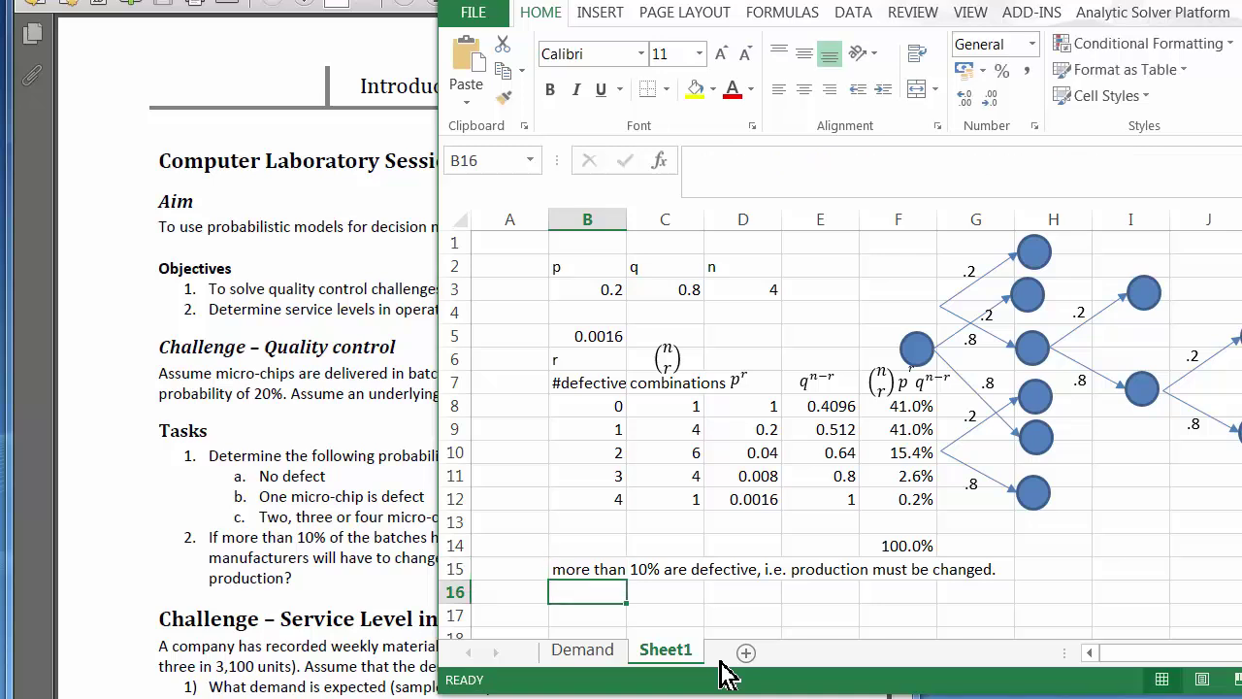
pyautogui.doubleClick(670, 652)
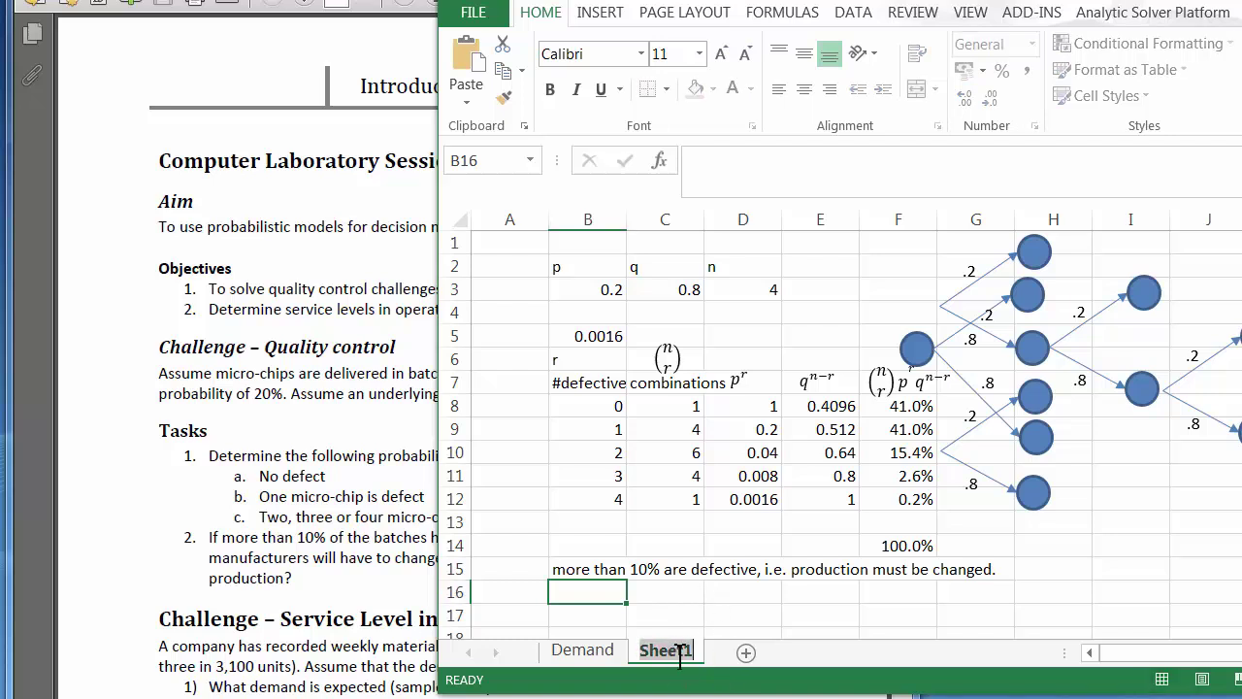